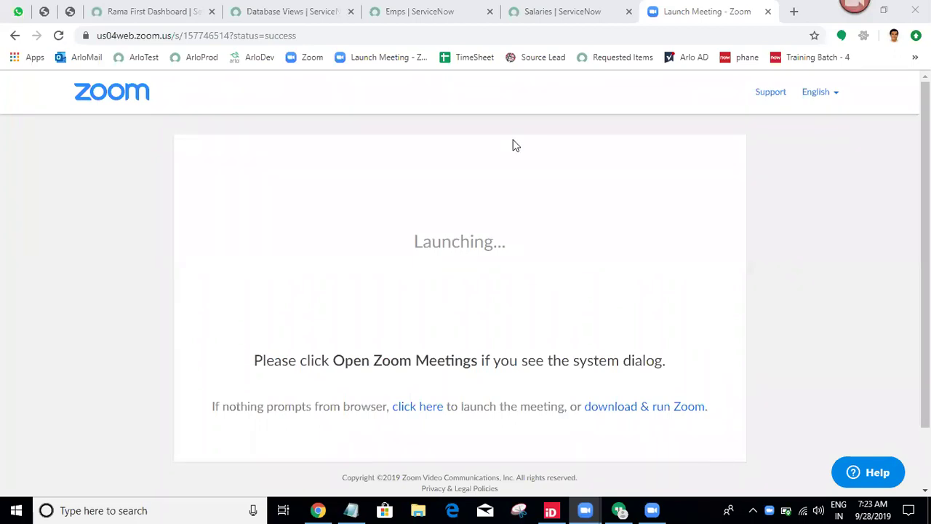
Switch from the Zoom launch page to the Database Views | ServiceNow browser tab.
click(343, 6)
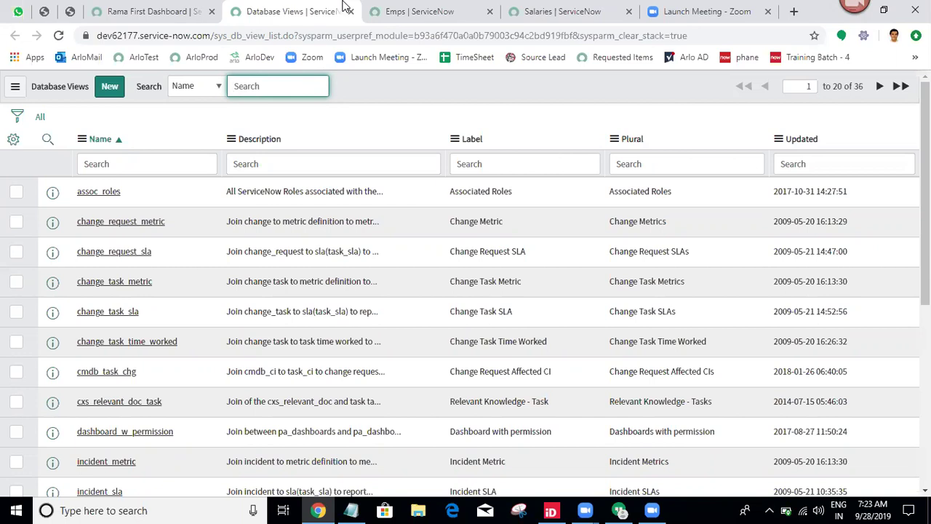
Copy sys_db_view from the address bar and add 'Database Views=sys_db_view' to the Notepad cheat sheet.
drag(213, 36, 265, 41)
key(ctrl+c)
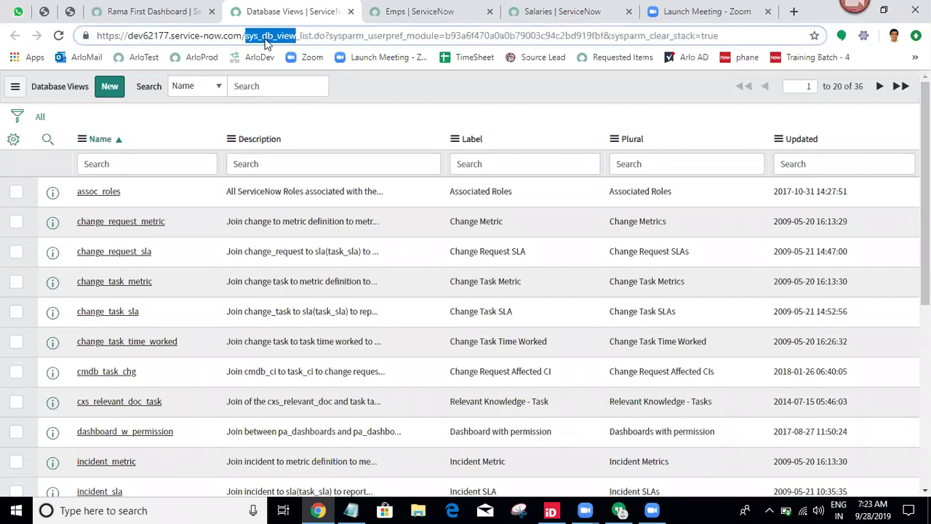
click(350, 510)
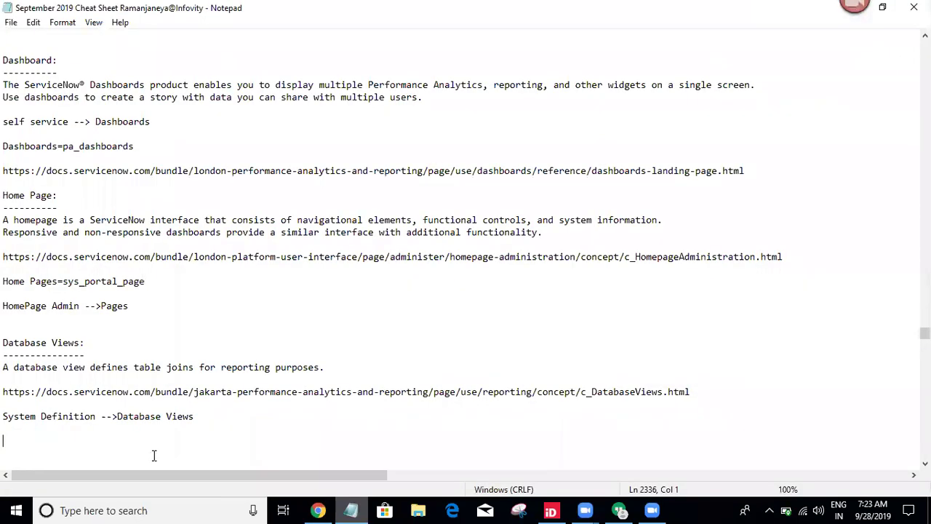
text(Database Views=sys_db_view)
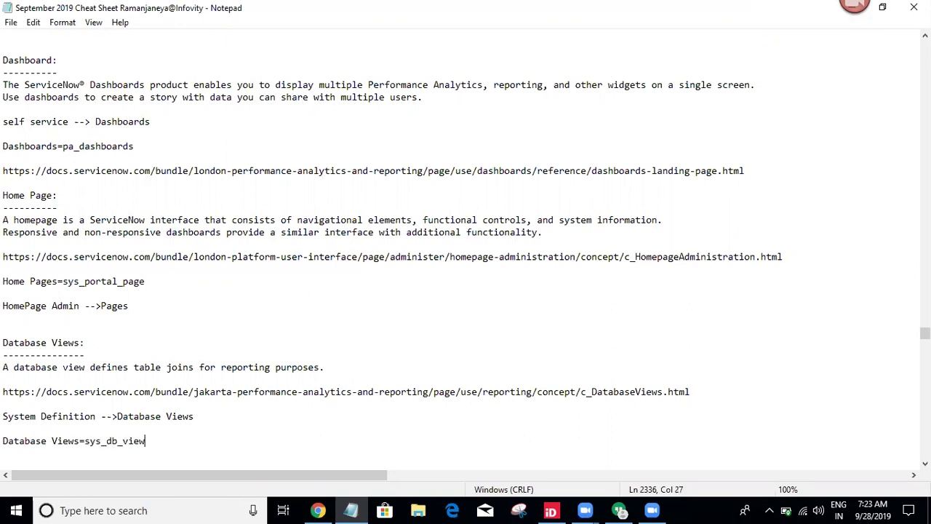
key(ctrl+v)
key(Return)
key(Return)
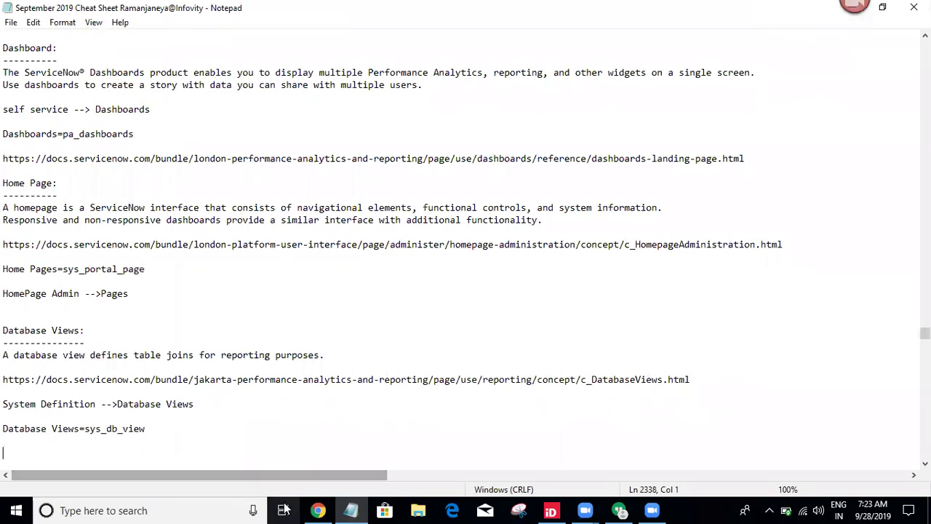
click(326, 509)
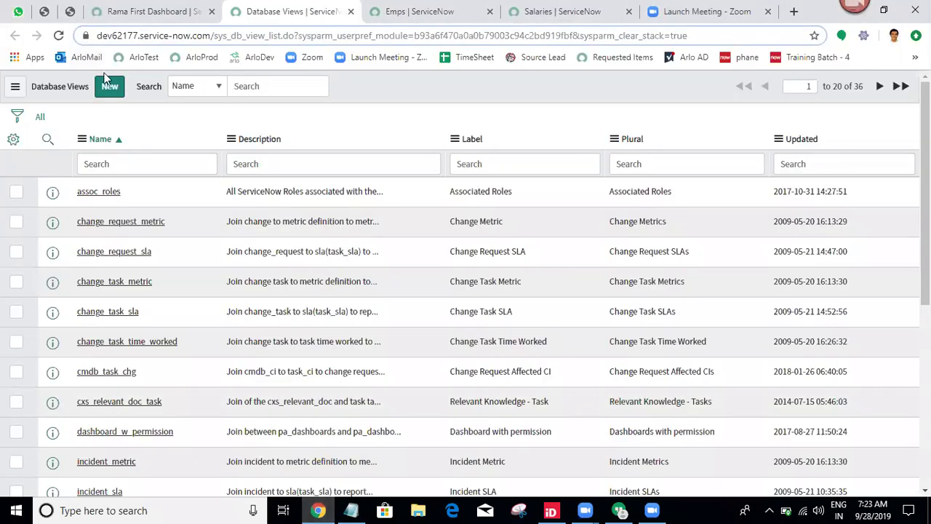
Create a new database view named 'Employee Information' (u_employee_information) and save it.
click(111, 93)
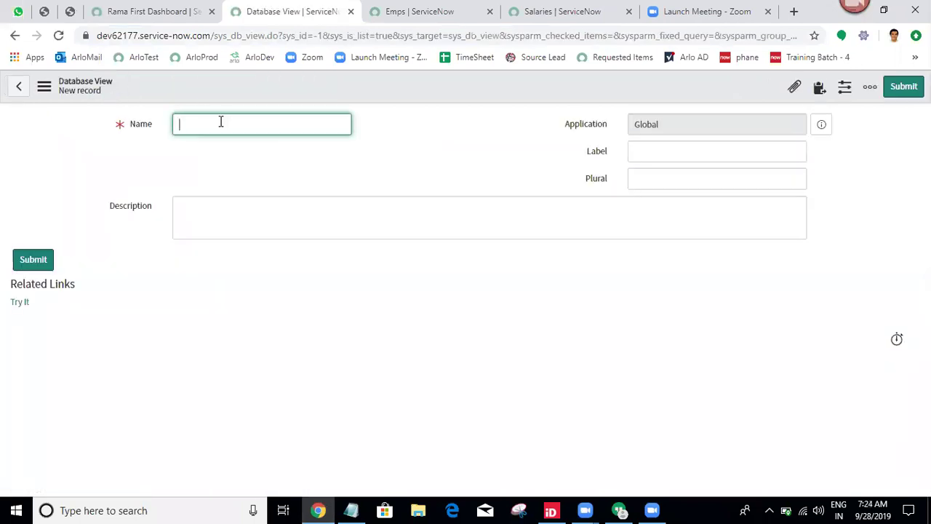
text(Employee Information)
click(408, 136)
double_click(294, 126)
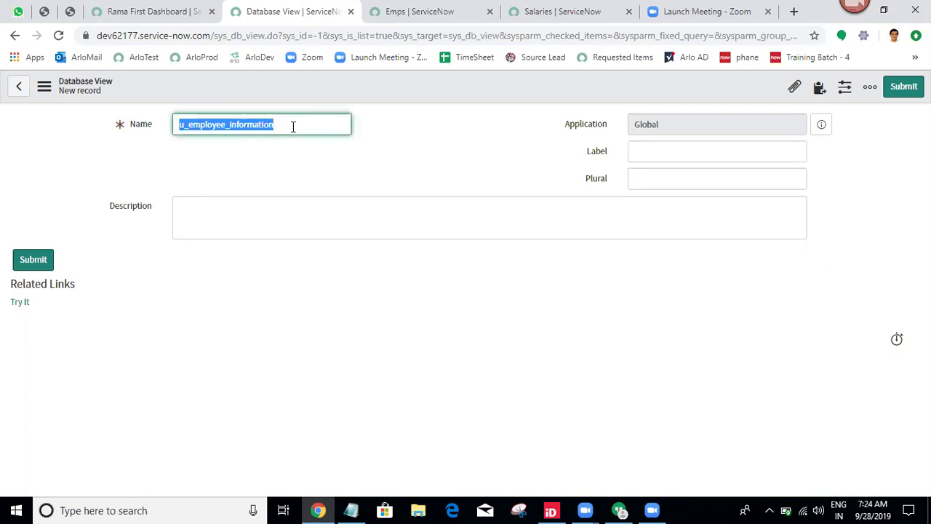
right_click(425, 81)
click(445, 89)
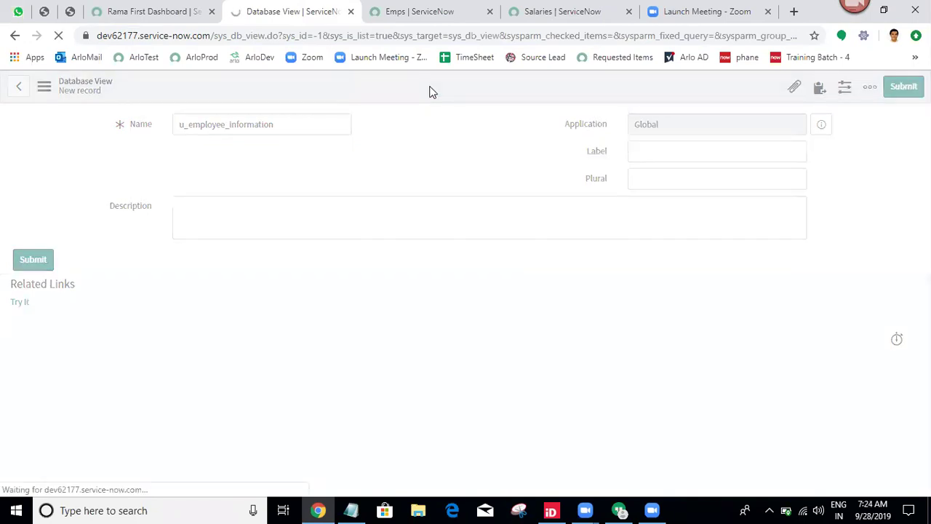
Copy the view name and open u_employee_information.list from the Filter navigator.
click(418, 136)
click(285, 132)
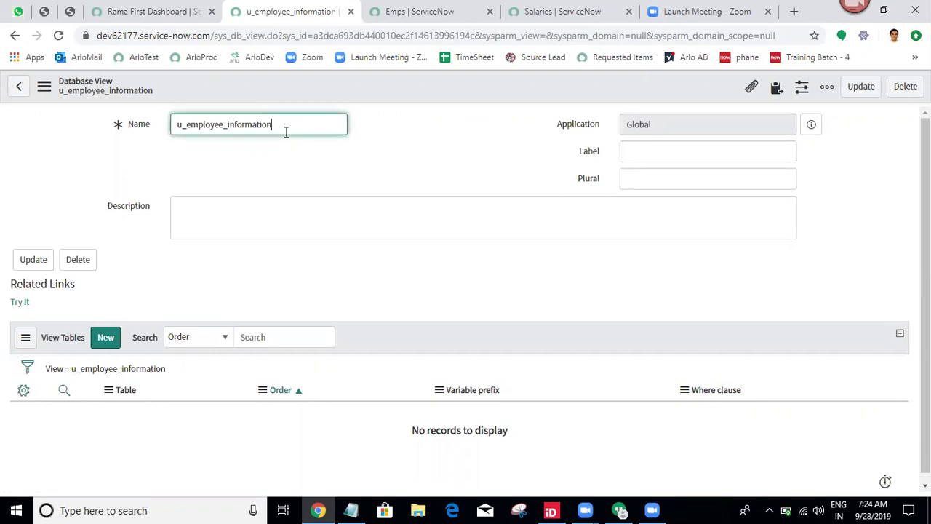
double_click(286, 132)
key(ctrl+c)
click(153, 12)
double_click(111, 121)
key(ctrl+v)
text(.list)
key(Return)
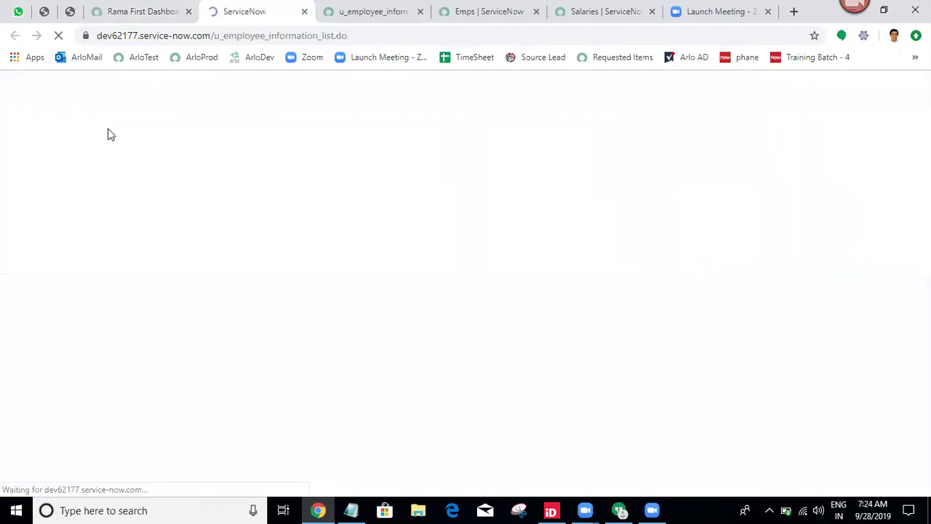
Close the Page not found tab and go back to the u_employee_information view form.
click(305, 11)
click(276, 7)
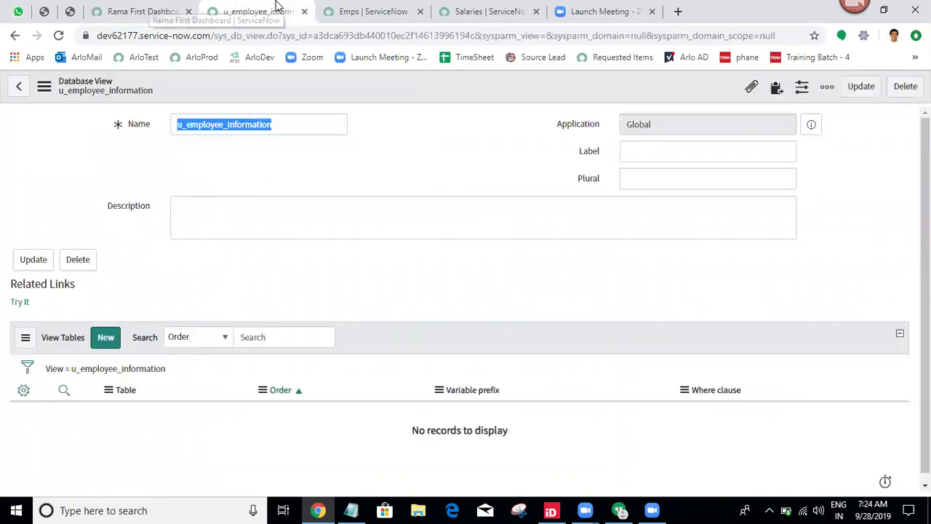
click(61, 192)
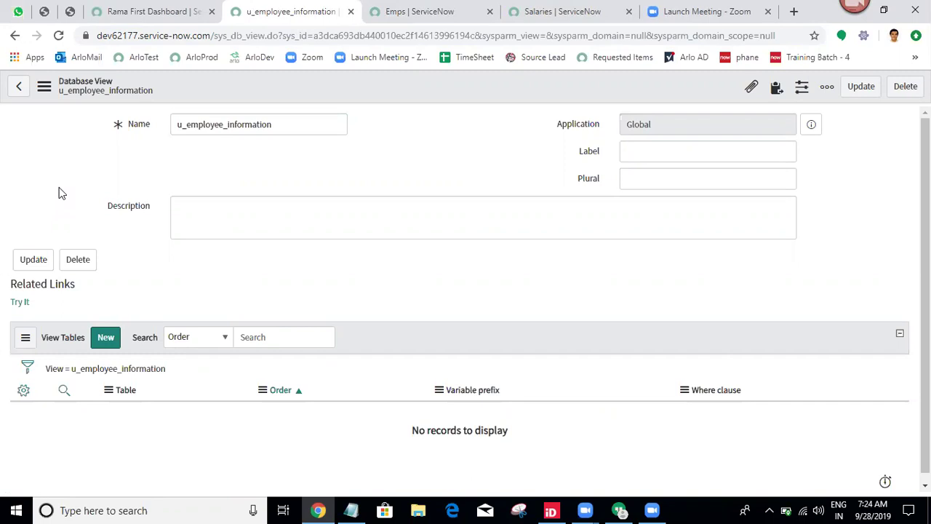
scroll(923, 291, down, 1)
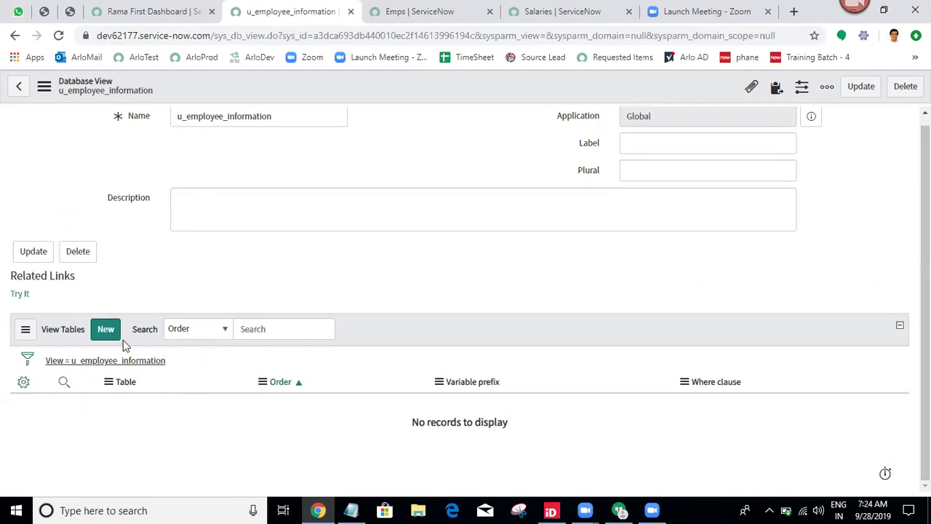
Close all tabs to the right of the view's tab and duplicate the view tab.
right_click(331, 6)
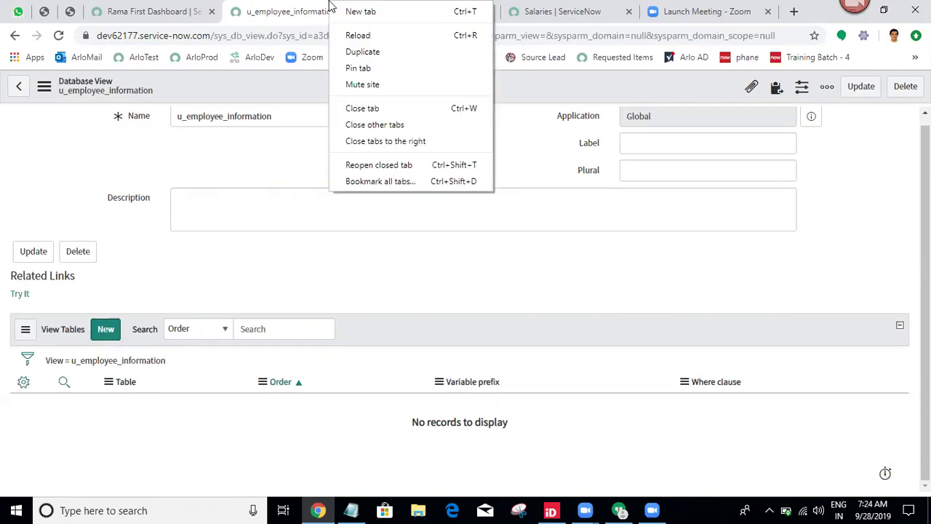
click(399, 143)
right_click(346, 8)
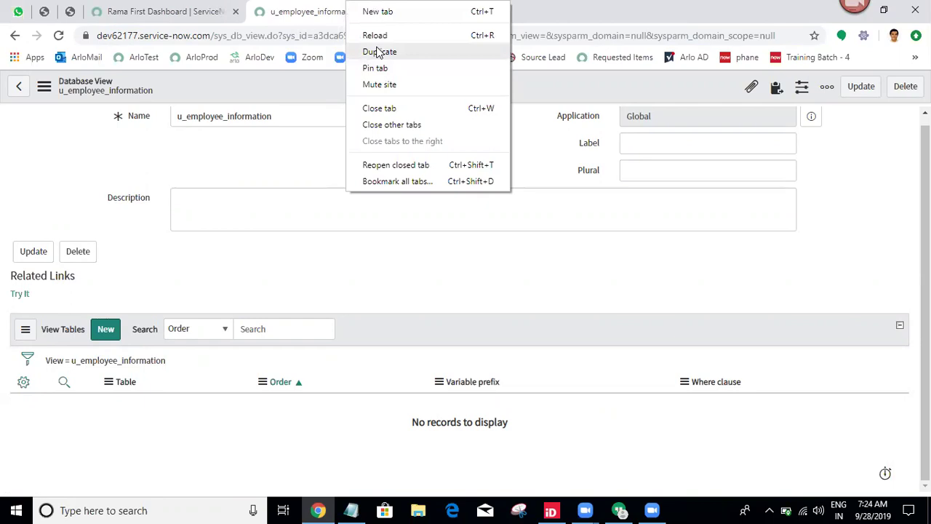
click(378, 53)
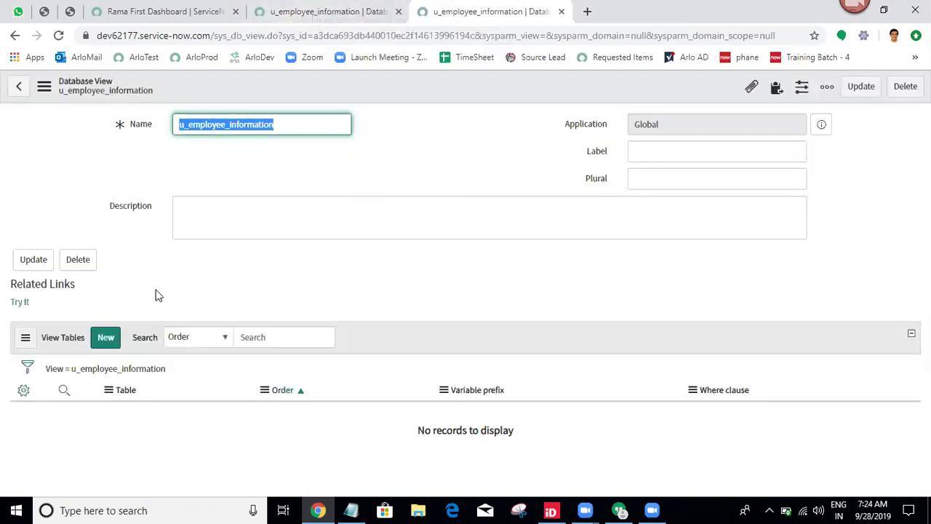
Add the Emp [u_emp] table as a view table with variable prefix 'e'.
click(105, 340)
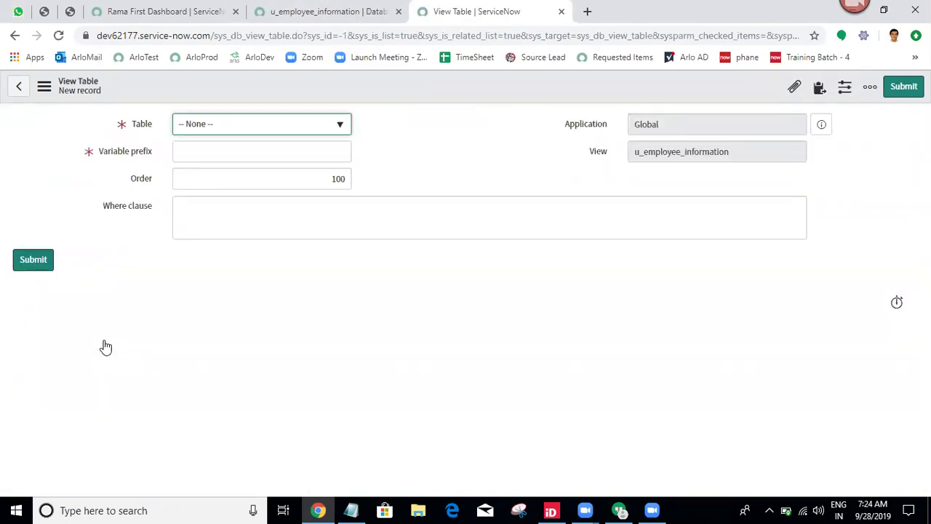
click(256, 125)
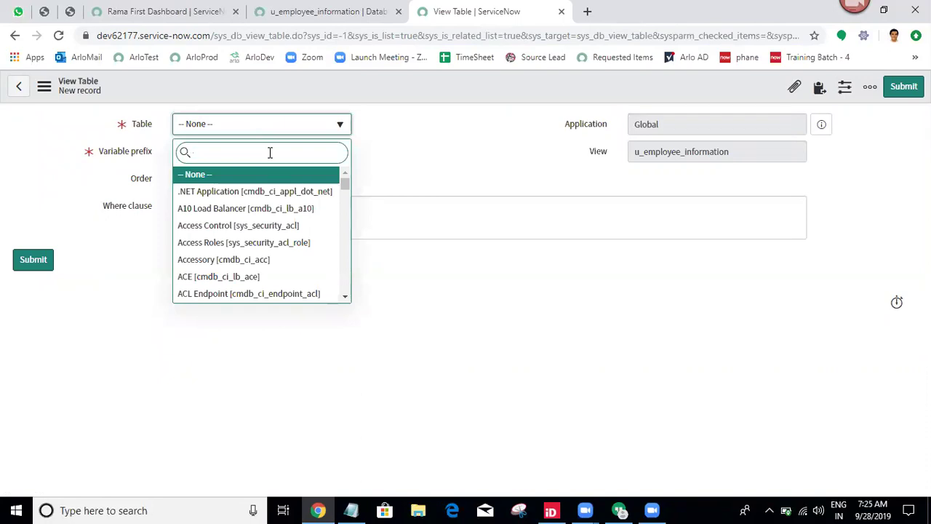
text(emp)
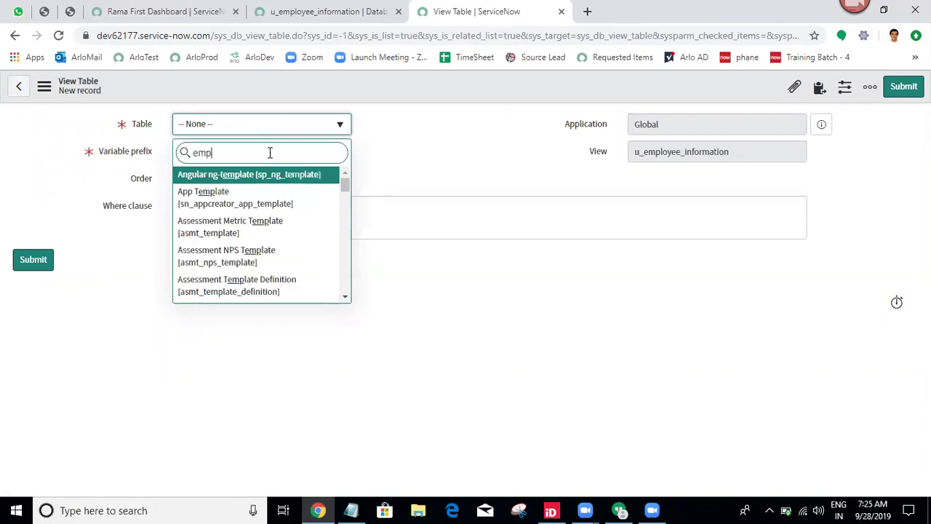
key(Home)
text(u_)
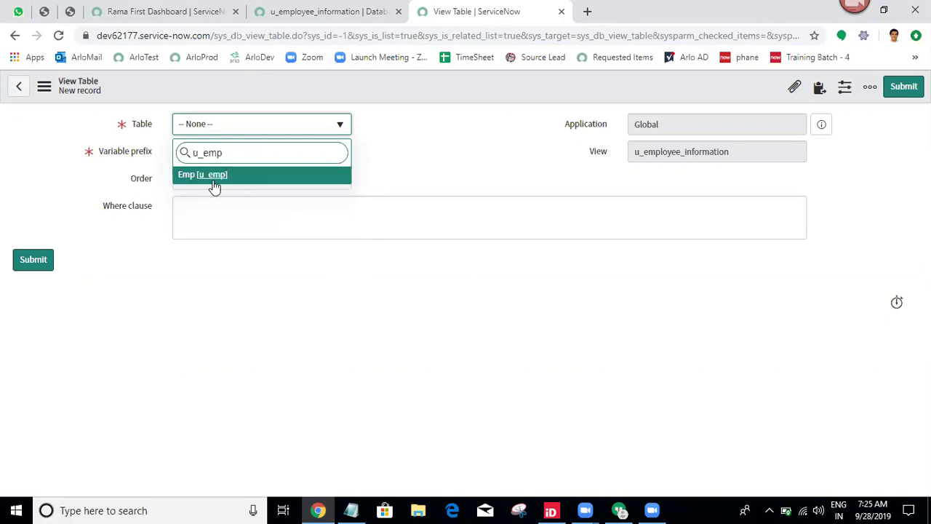
click(211, 177)
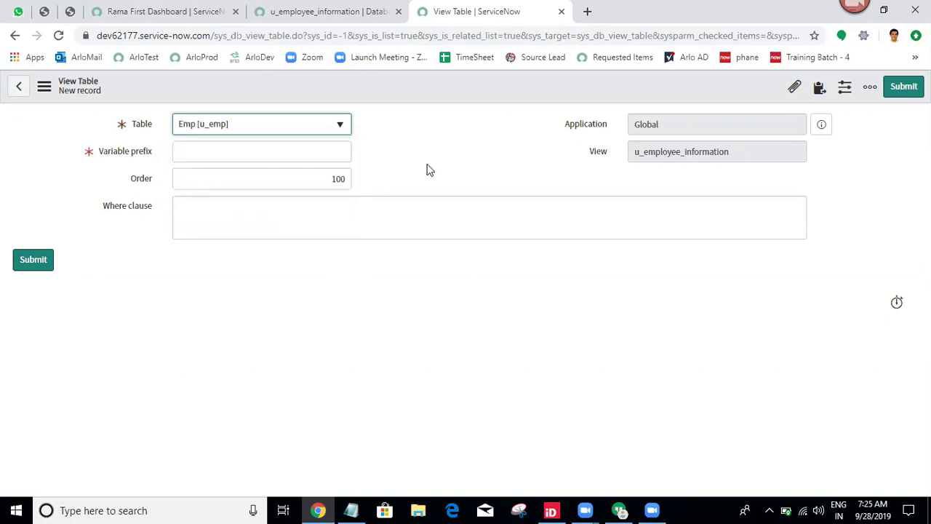
click(285, 155)
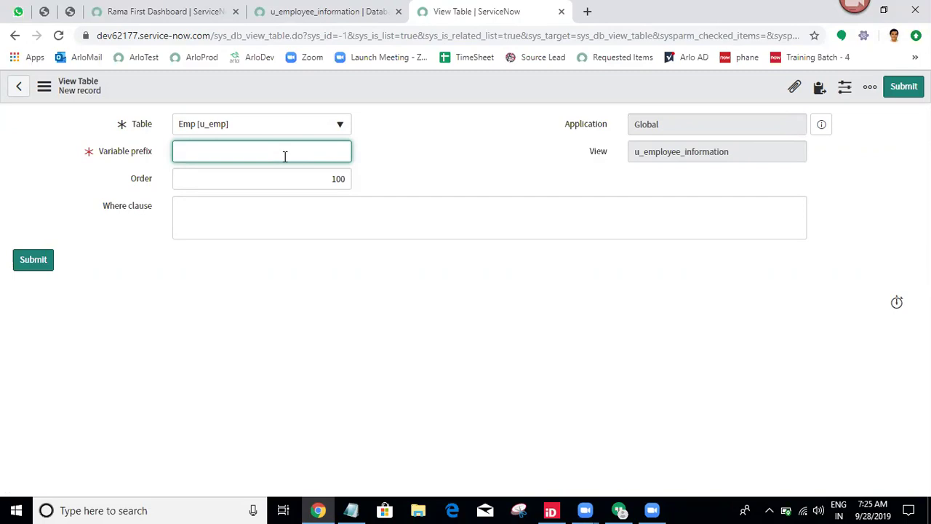
text(e)
click(904, 91)
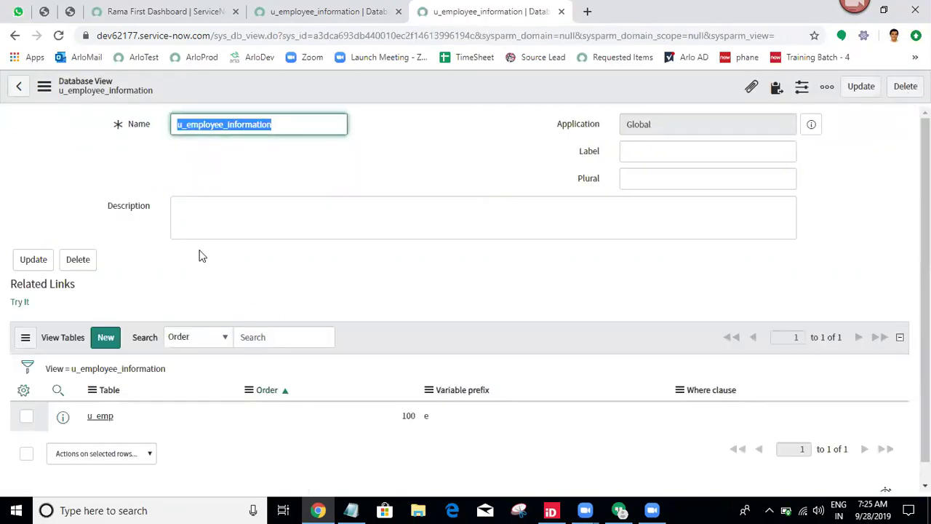
Add the Salary [u_salary] table as a second view table with variable prefix 's'.
click(106, 338)
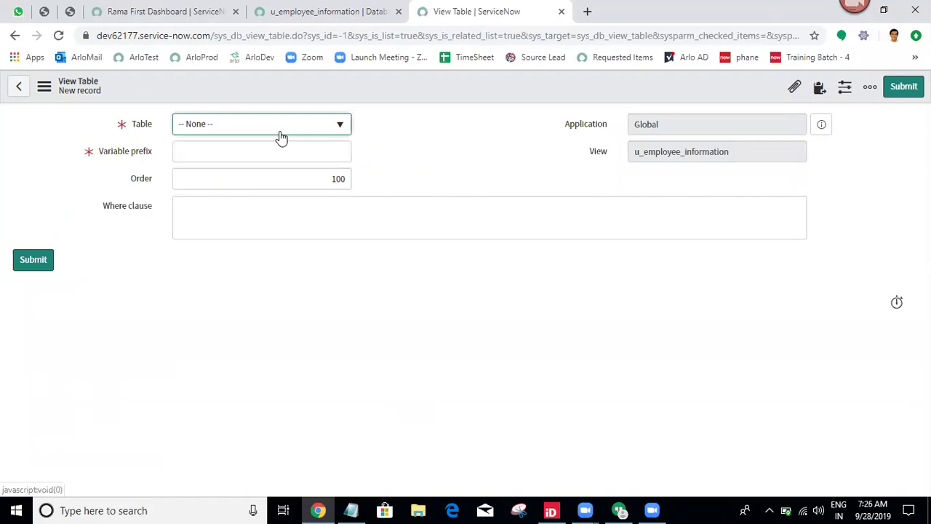
click(282, 138)
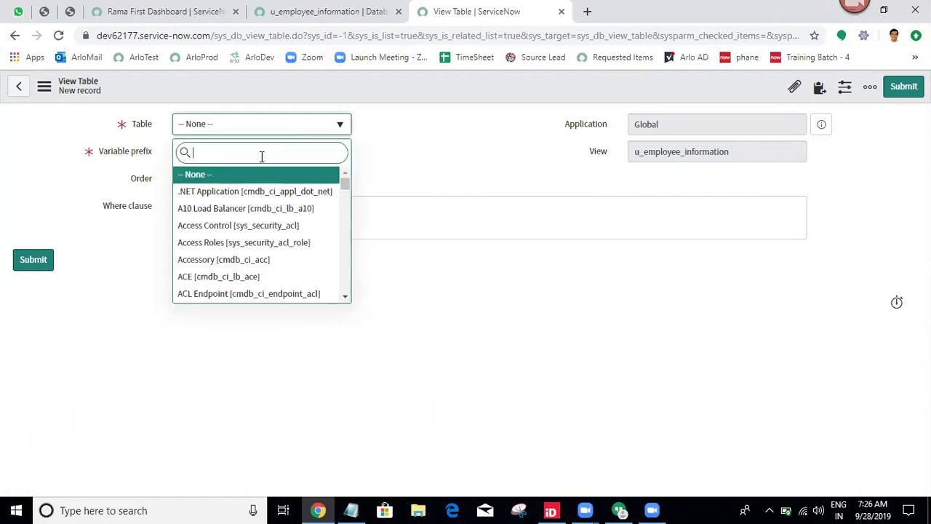
text(u_sala)
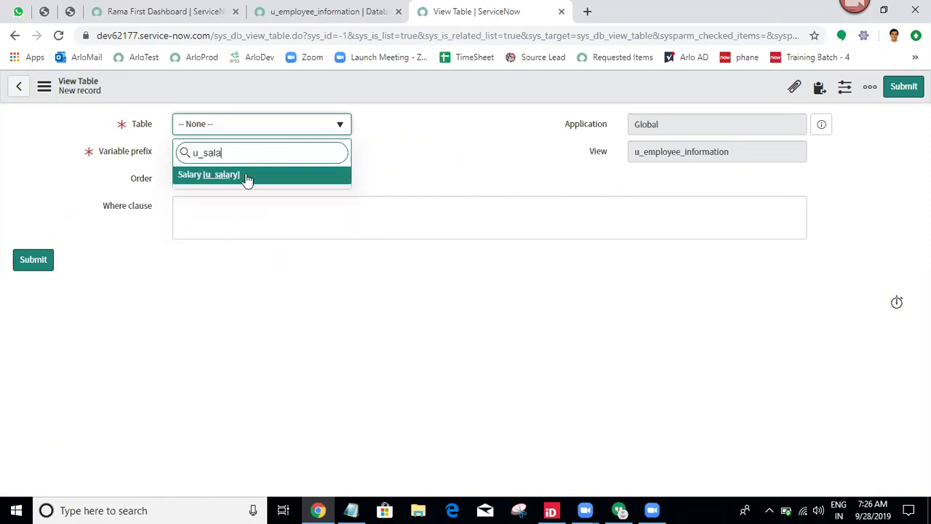
click(246, 175)
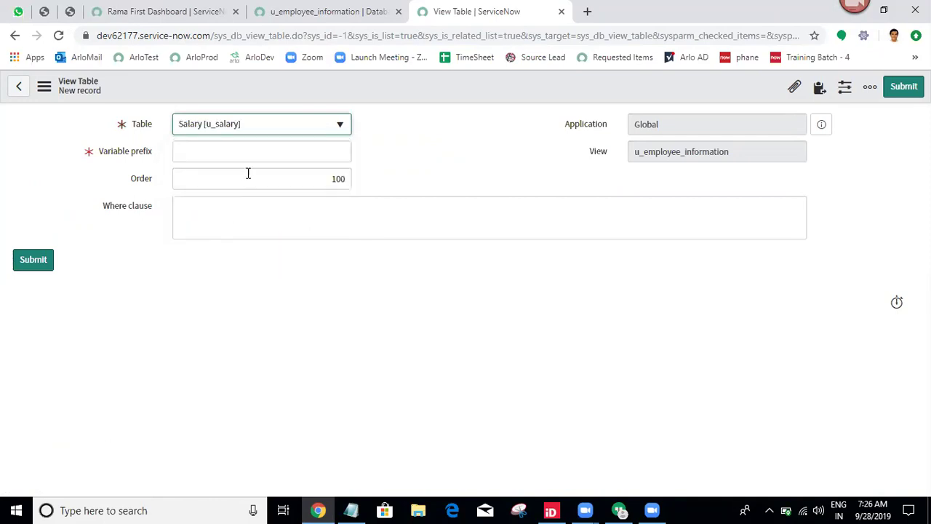
click(295, 144)
text(s)
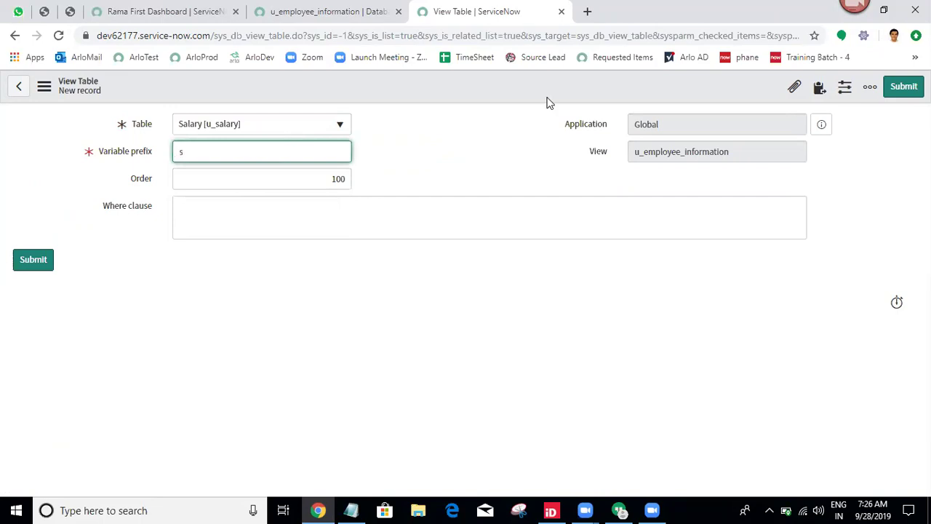
click(892, 94)
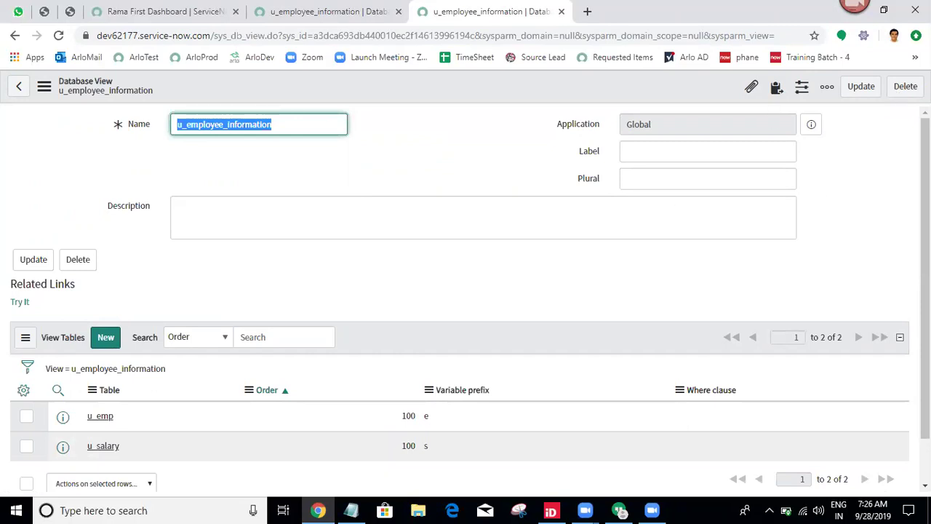
scroll(925, 291, down, 1)
Preview the view with Try It and open u_employee_information.LIST from the navigator.
scroll(925, 291, up, 1)
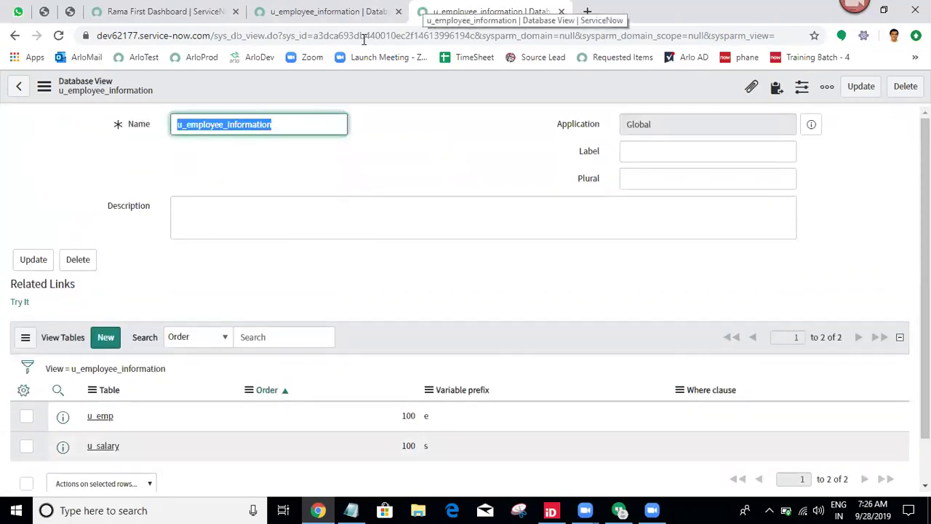
click(19, 303)
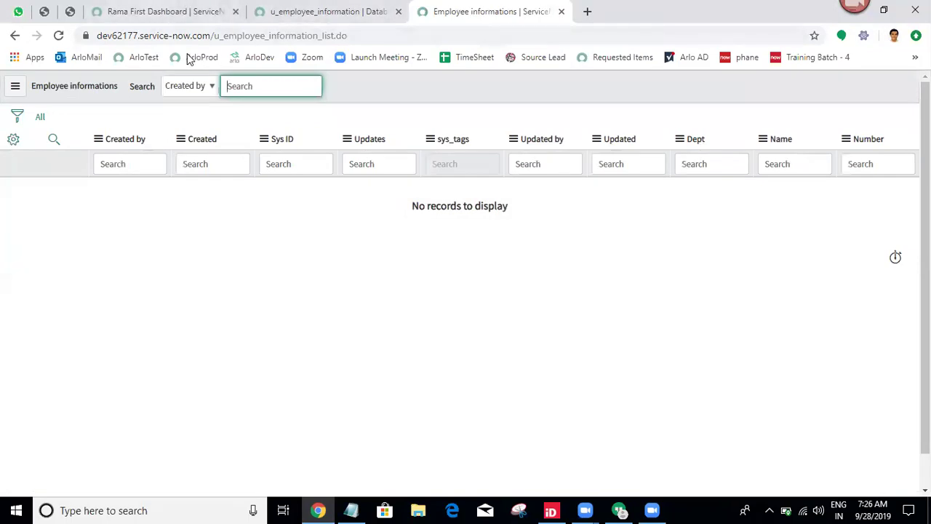
drag(214, 36, 320, 38)
key(ctrl+c)
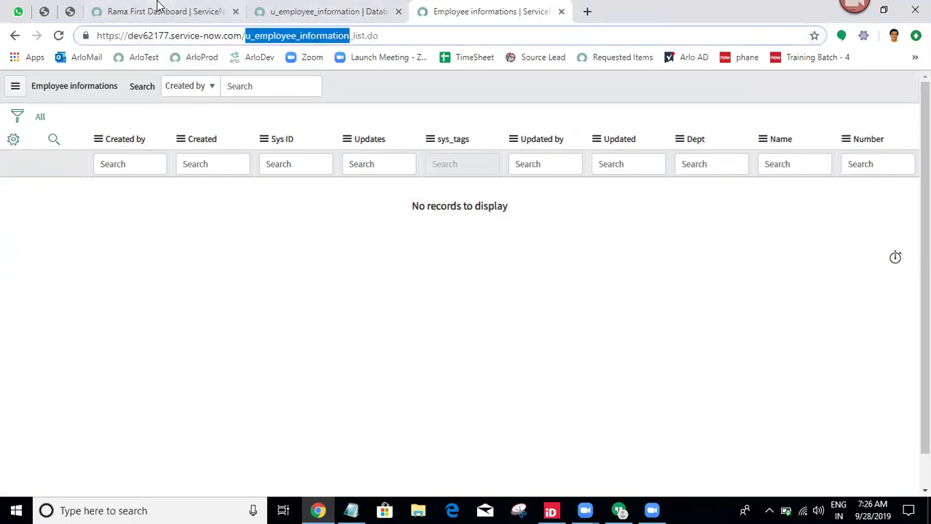
click(157, 11)
key(ctrl+v)
text(.LIST)
key(Return)
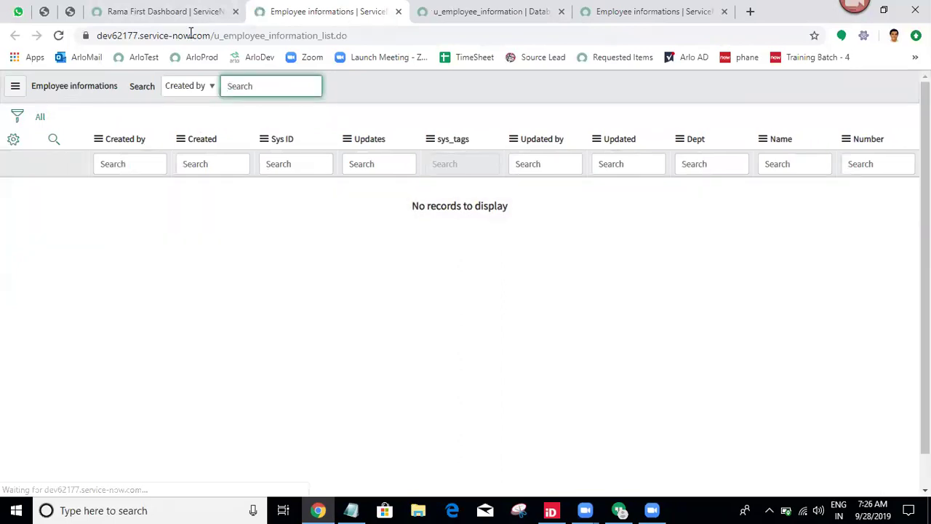
Close the duplicate Employee informations tab and return to the view definition.
click(399, 12)
click(480, 12)
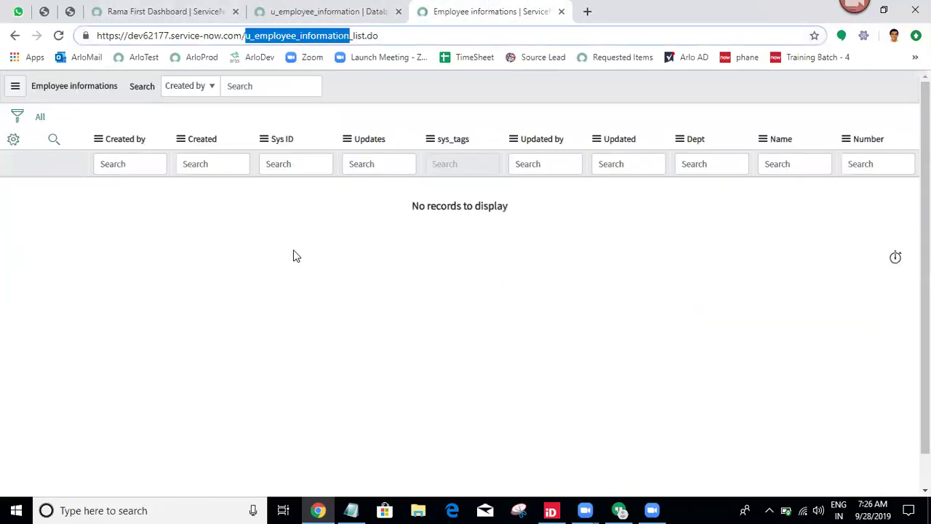
click(287, 8)
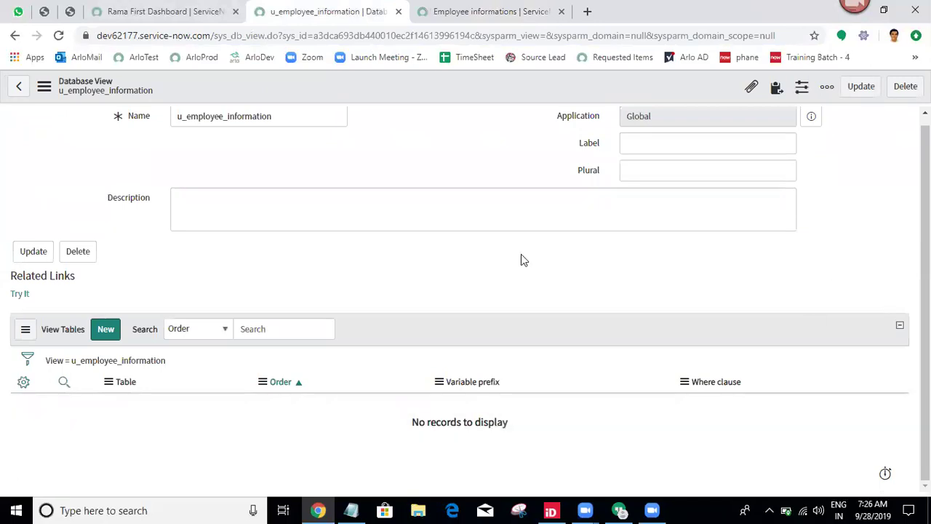
Reload the view definition, begin editing the u_emp Where clause, then cancel the edit.
click(59, 36)
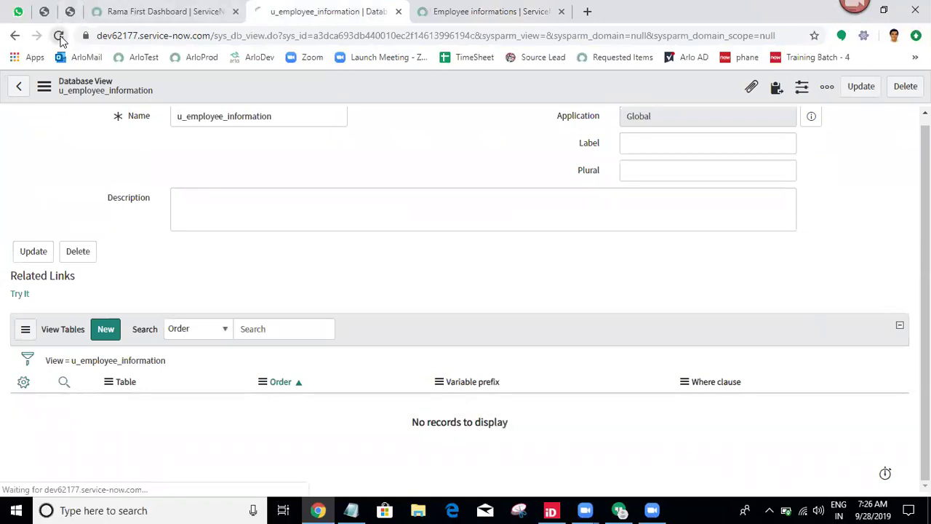
scroll(682, 378, down, 1)
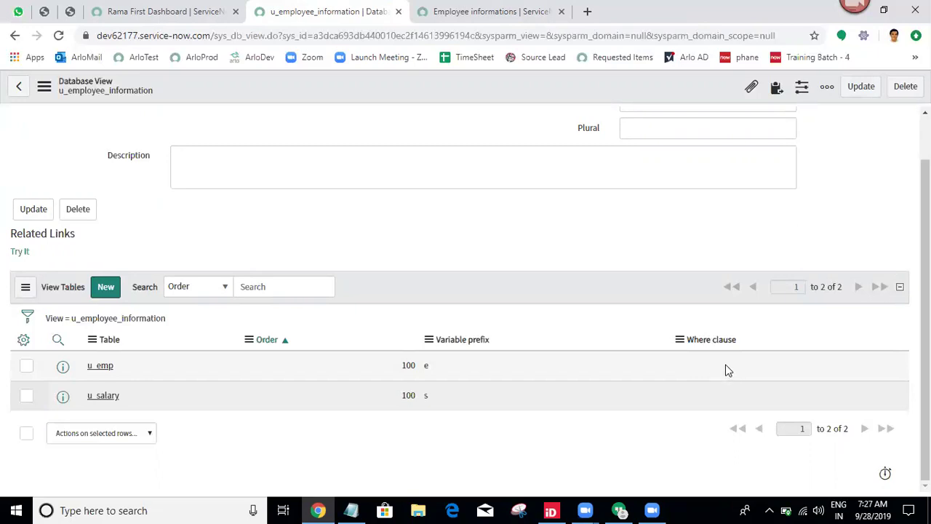
click(725, 370)
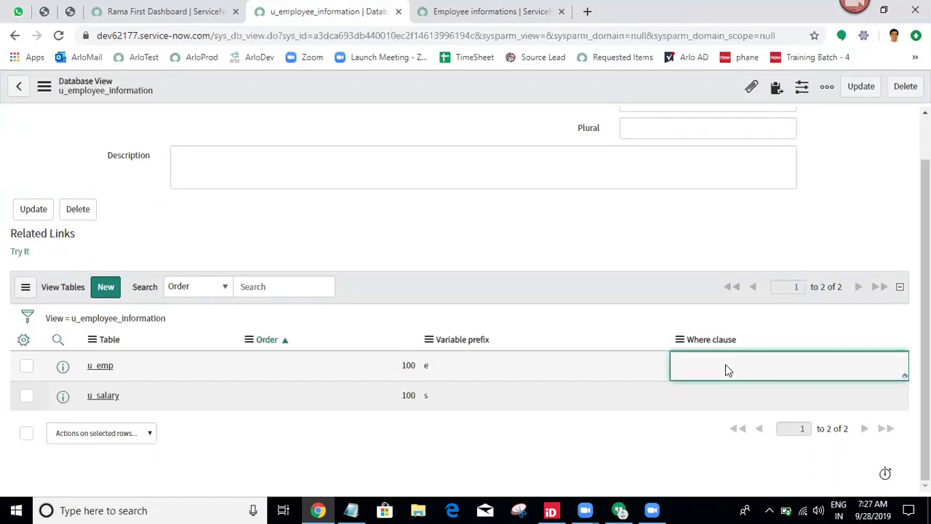
click(725, 370)
text(e)
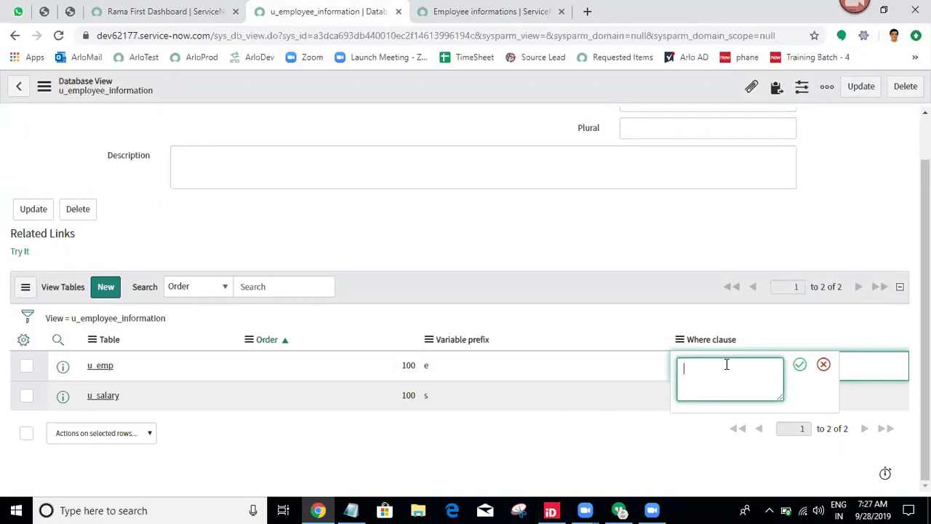
text(u)
click(823, 364)
click(174, 8)
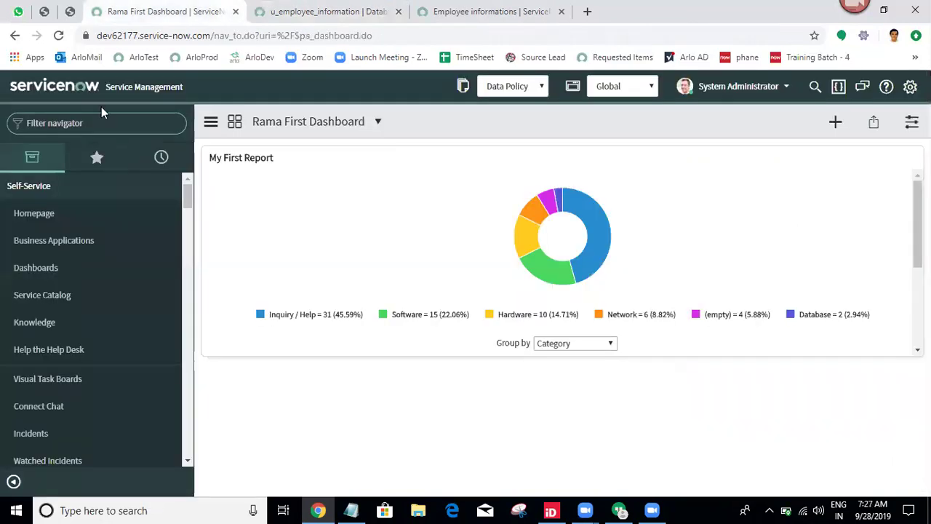
Filter the navigator for 'database view' and open Database Views in a new tab.
text(da)
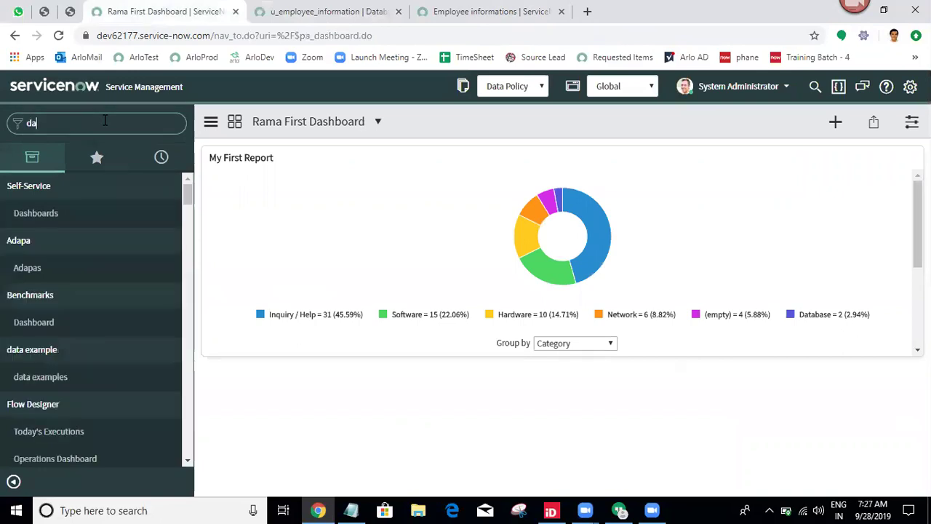
text(tabase view)
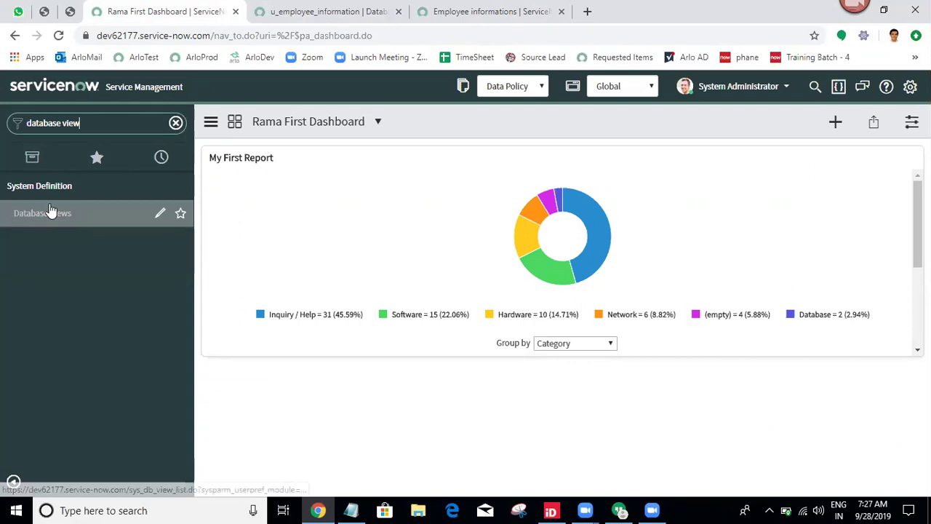
middle_click(44, 213)
click(259, 5)
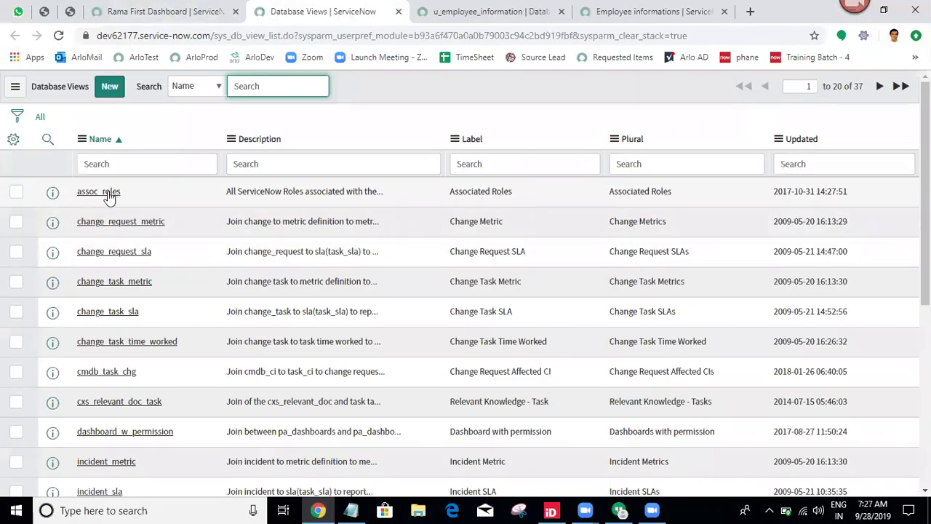
Inspect the assoc_roles sample view in its own tab, then close it and return to u_employee_information.
middle_click(108, 194)
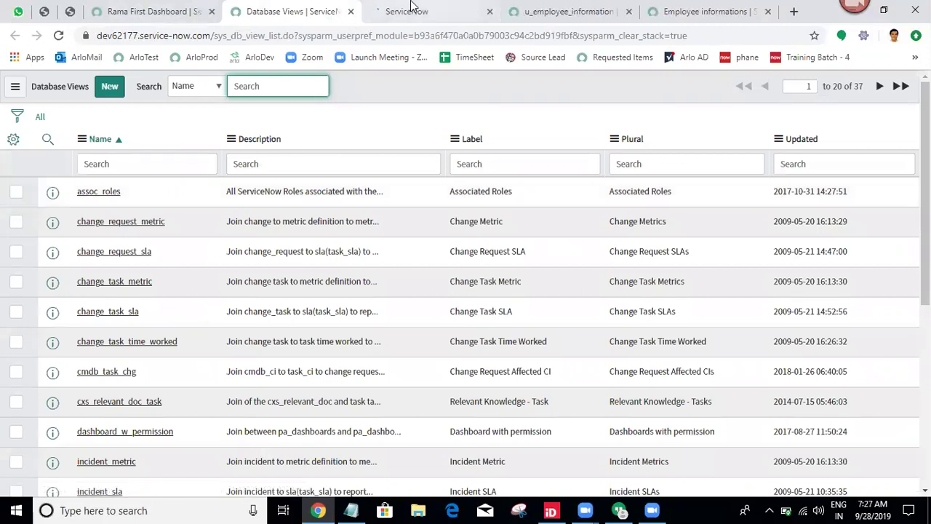
click(409, 9)
scroll(925, 291, down, 2)
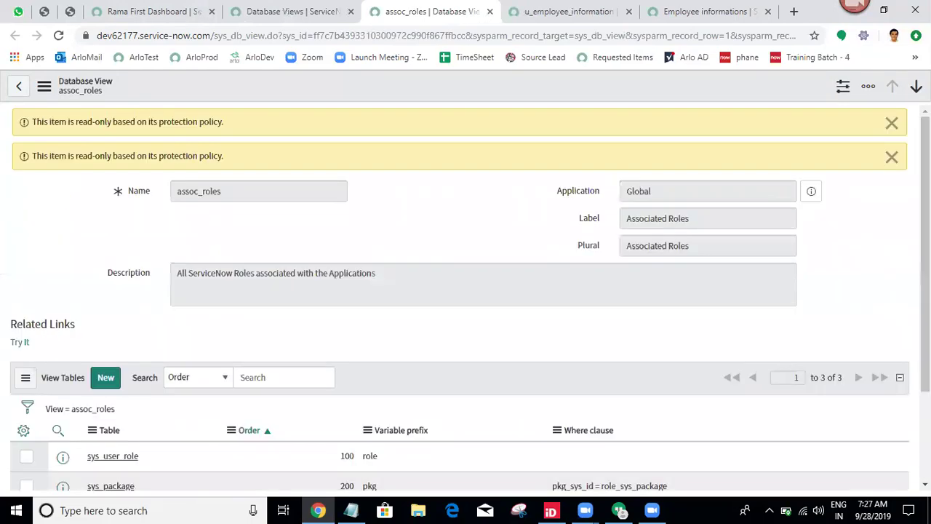
click(489, 11)
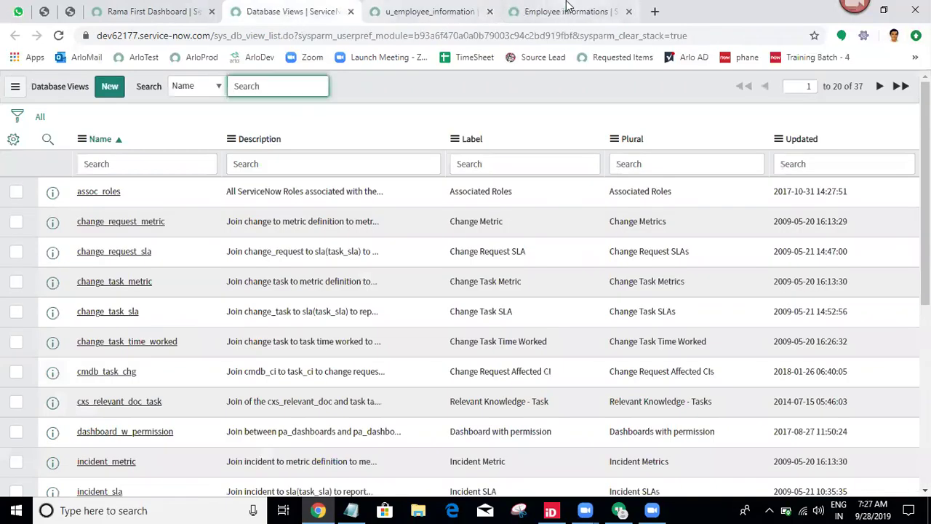
click(564, 11)
click(393, 7)
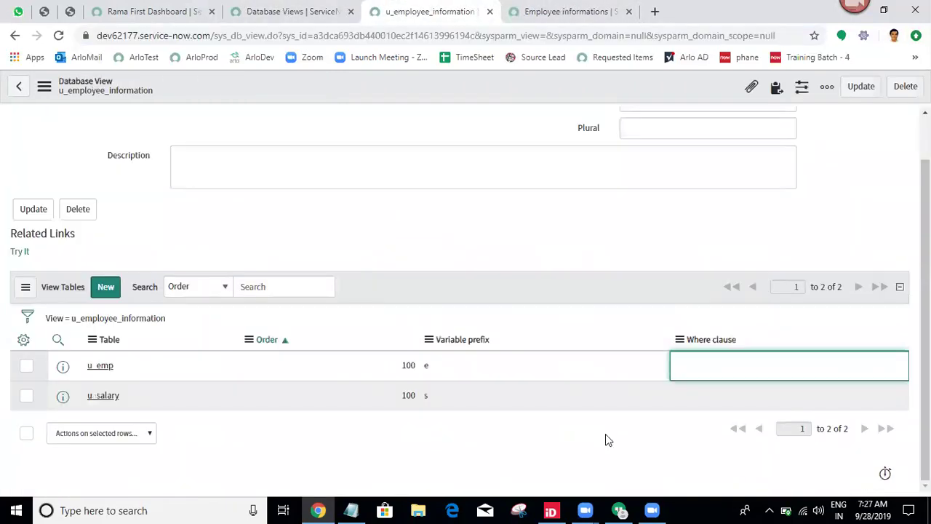
Set the u_emp Where clause to e_sys_id=u_employee and bring up the Employee informations list.
double_click(758, 368)
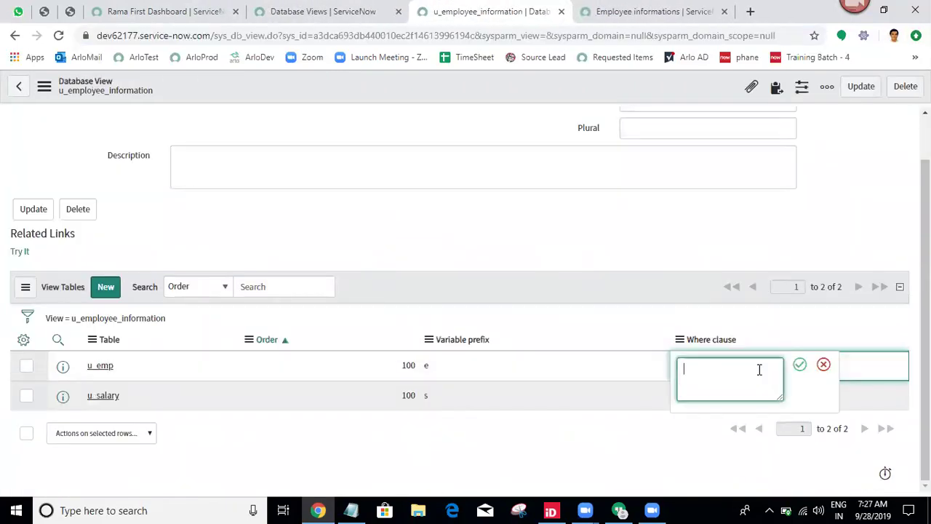
text(e_)
text(sys_id=u_employee)
click(800, 365)
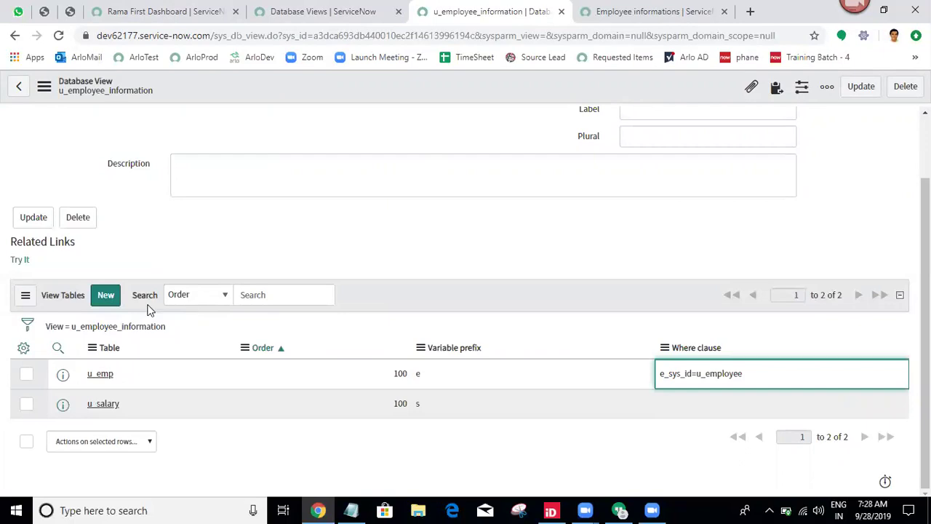
click(653, 9)
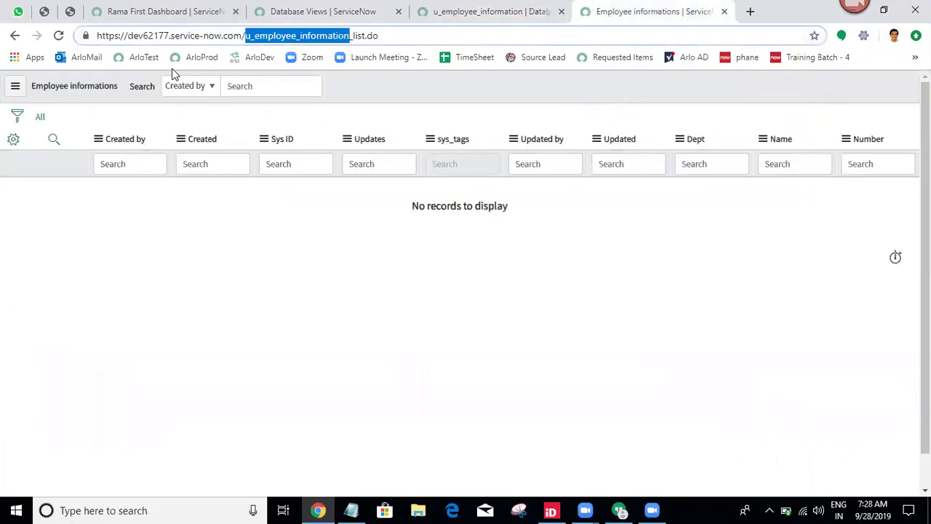
Refresh the empty list, then correct the u_emp Where clause to e_sys_id=s_u_employee.
click(59, 35)
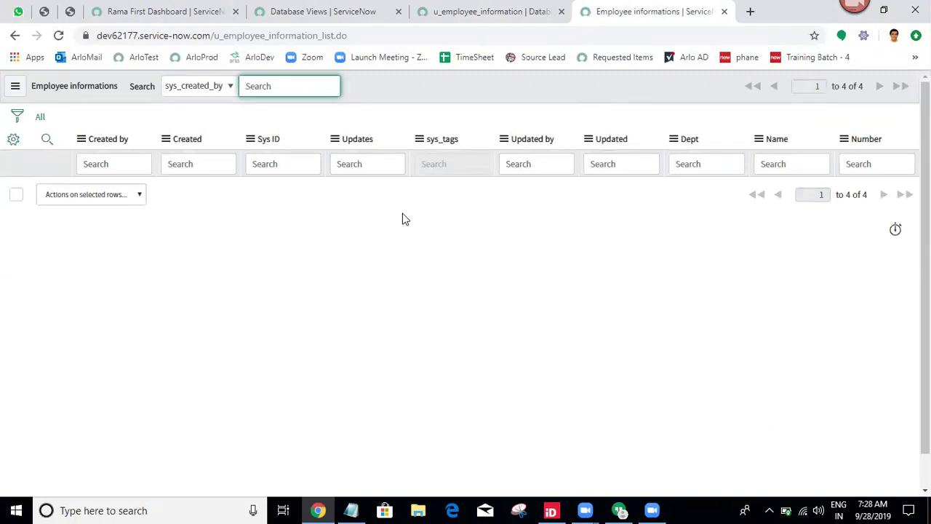
click(470, 9)
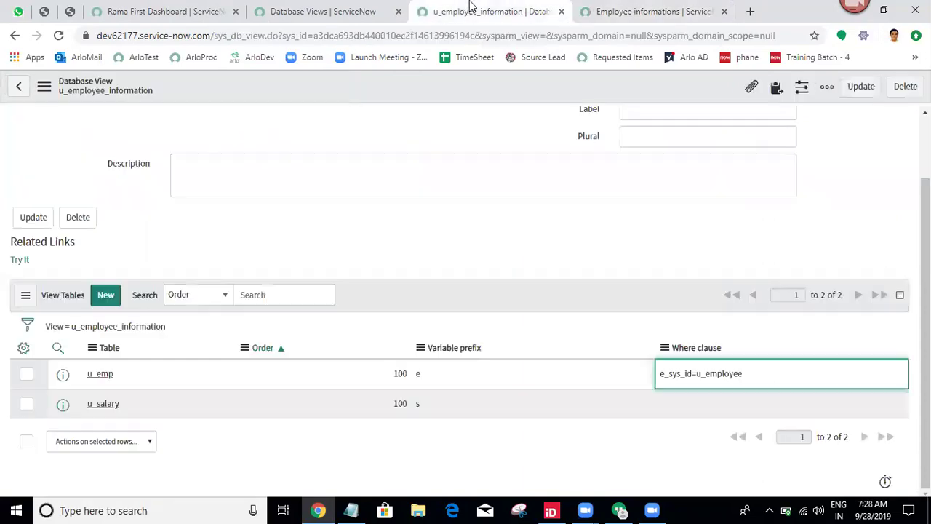
double_click(773, 372)
click(707, 378)
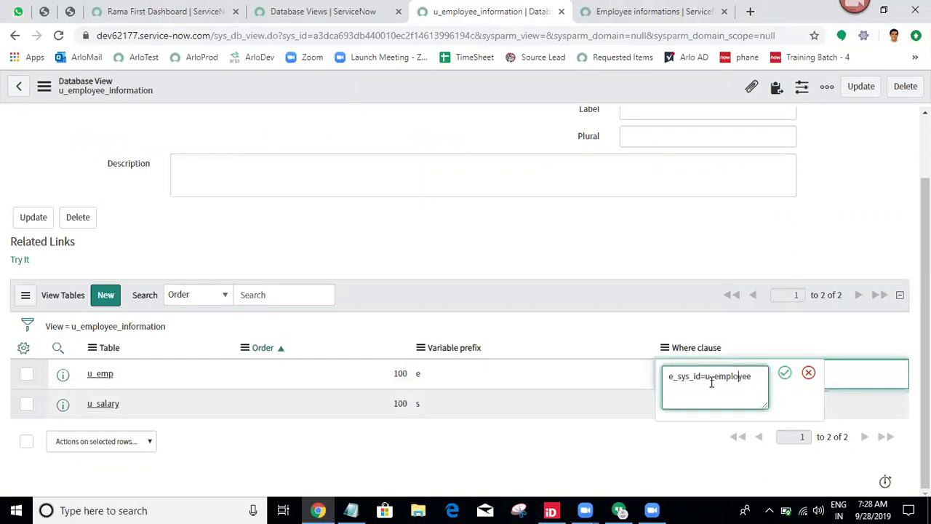
text(s_)
click(786, 374)
Reload Employee informations to see four joined records, then return to the view definition.
click(611, 11)
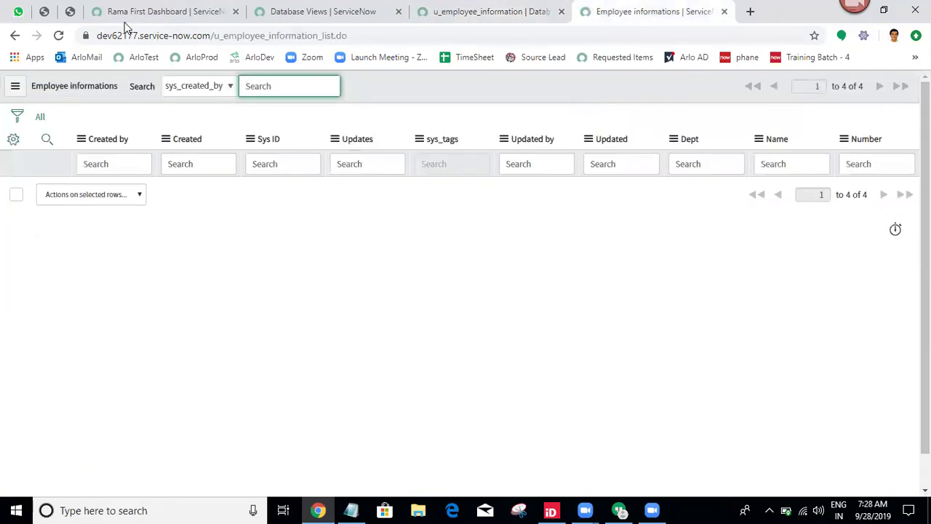
click(59, 35)
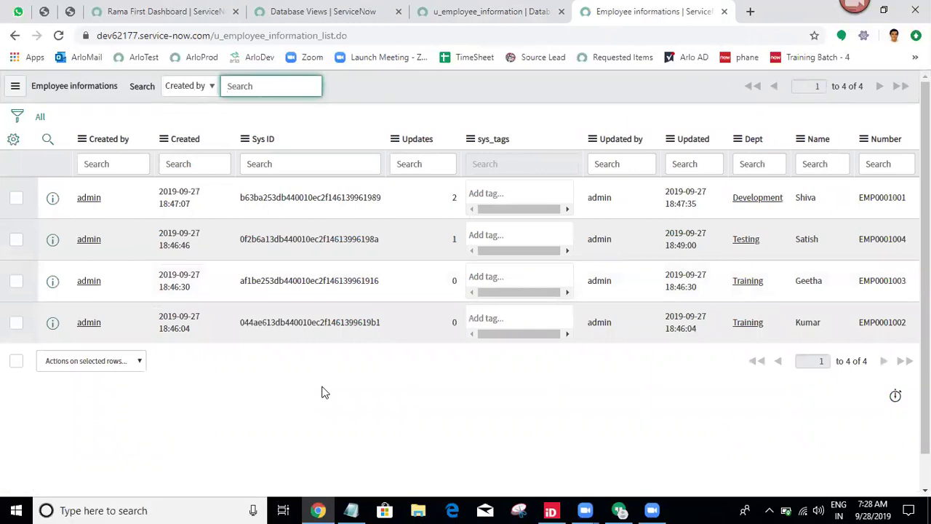
click(480, 11)
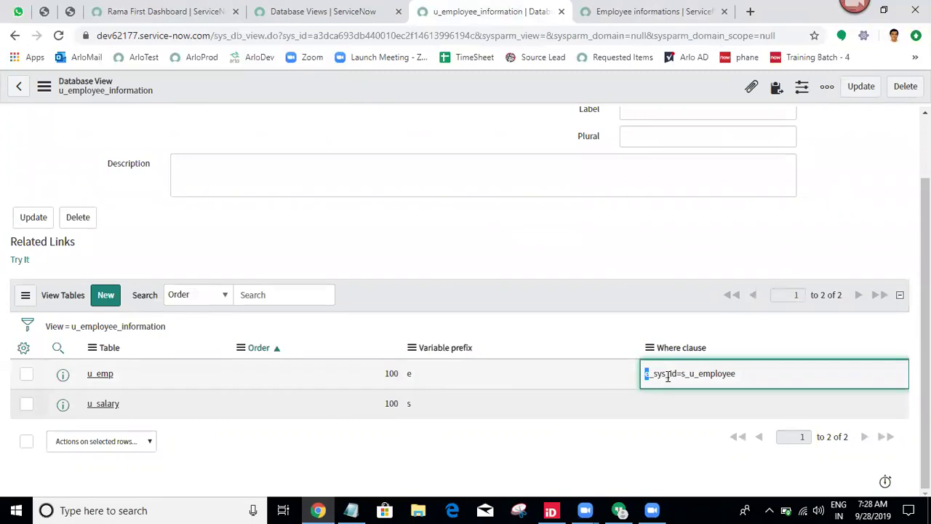
Filter the navigator for 'emp' and open the Emps list in a new tab.
click(166, 11)
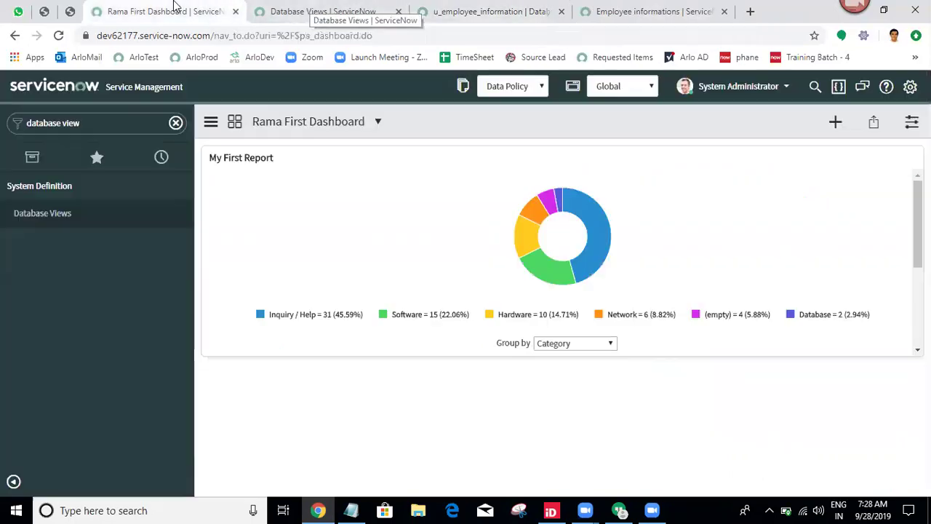
triple_click(78, 122)
text(e)
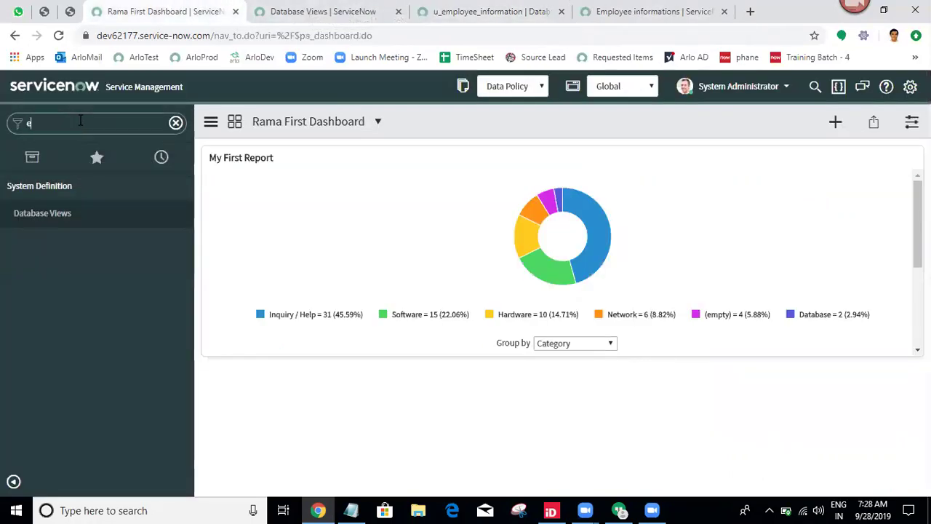
text(mp)
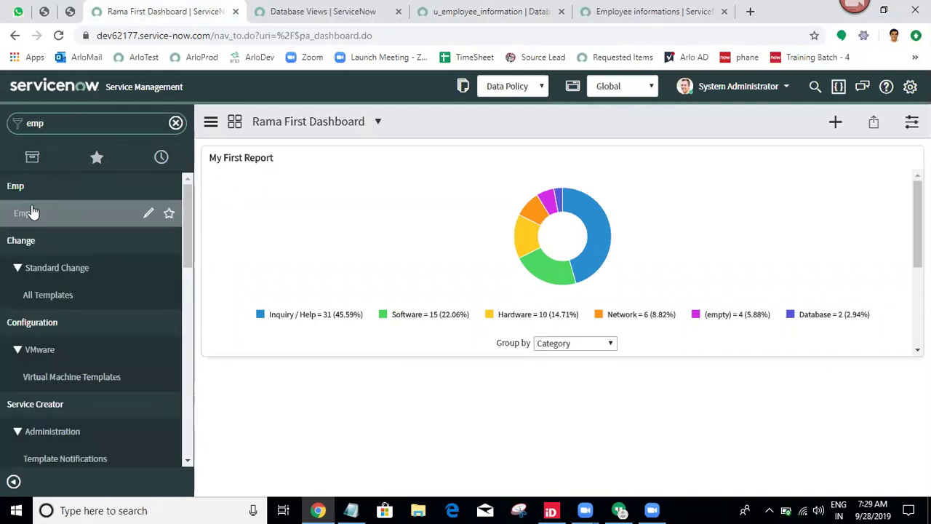
ctrl+click(32, 212)
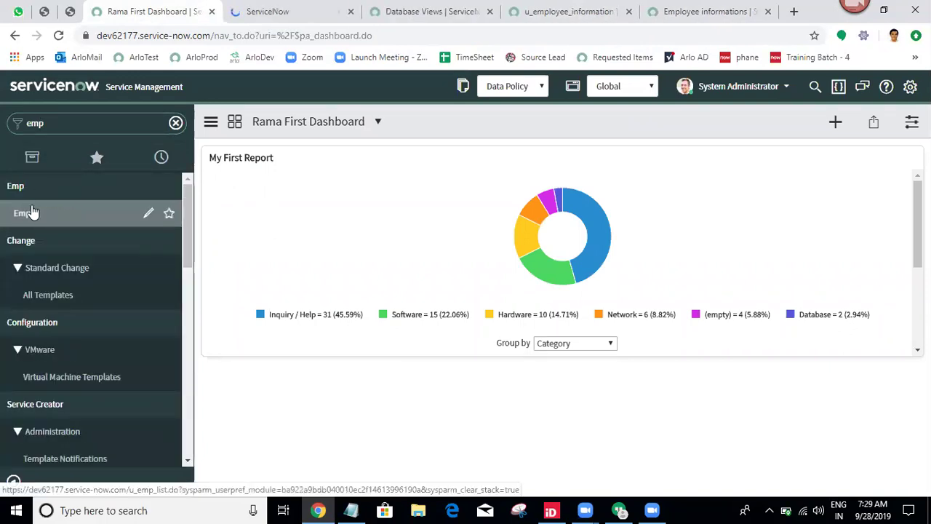
Filter the navigator for 'sala' and open the Salaries list in a new tab.
click(101, 125)
text(sala)
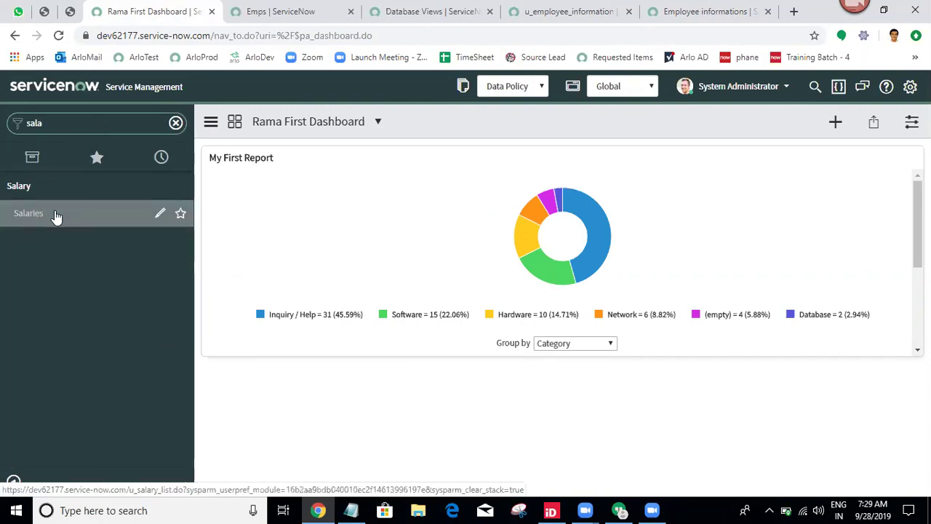
key(ctrl+Tab)
key(ctrl+shift+Tab)
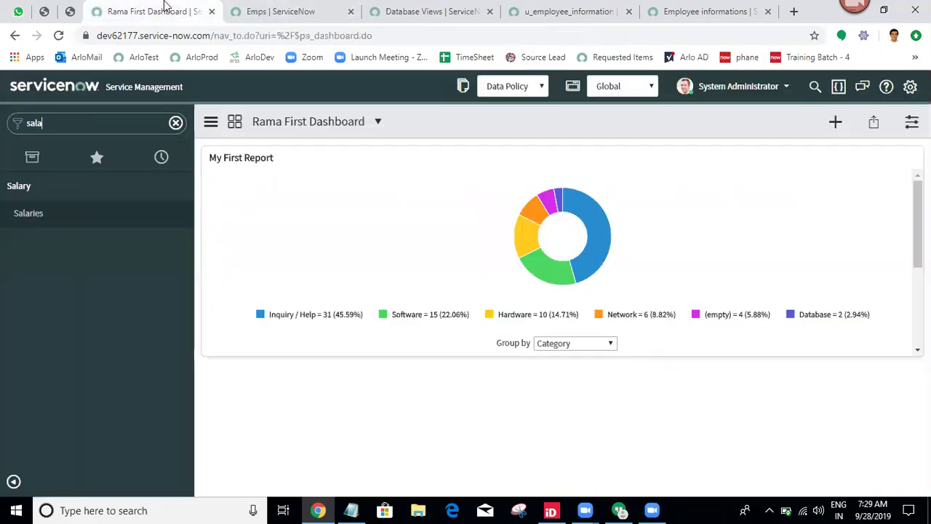
middle_click(82, 216)
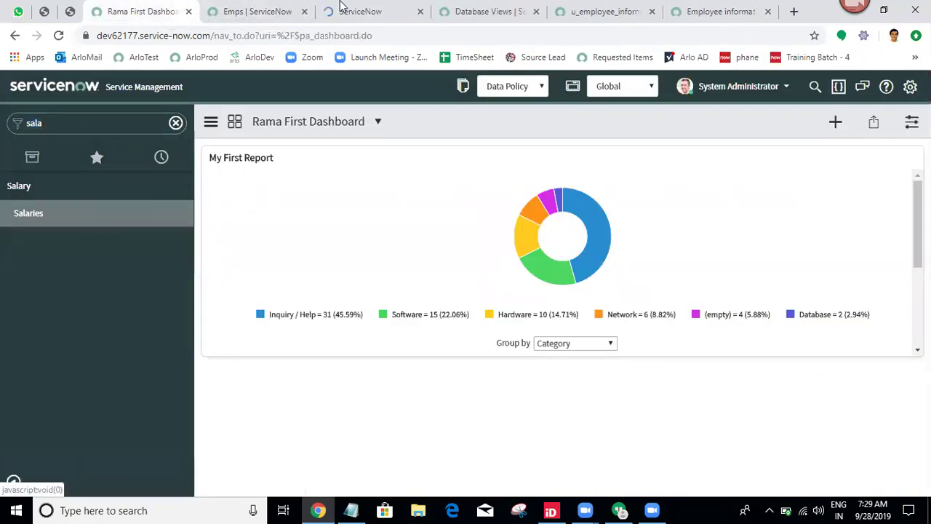
click(342, 4)
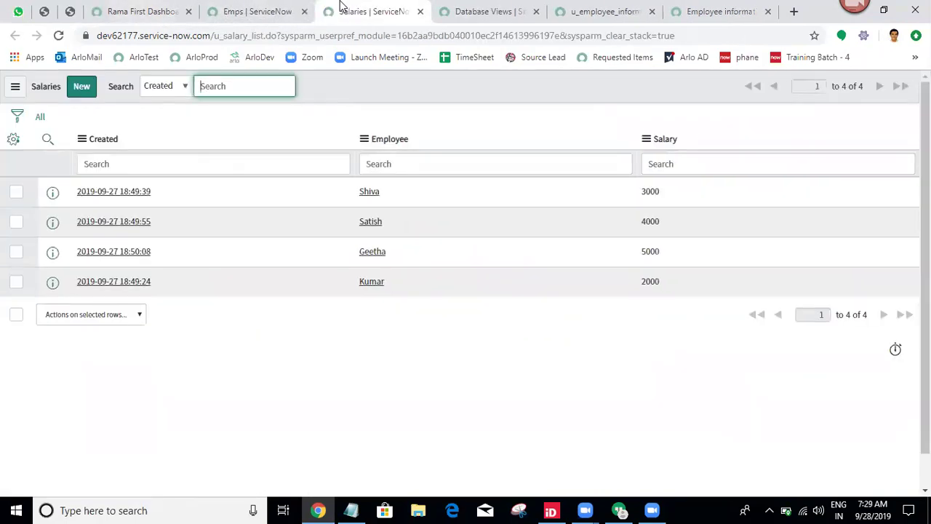
Copy the sys_id of the first employee record in the Emps list.
click(284, 10)
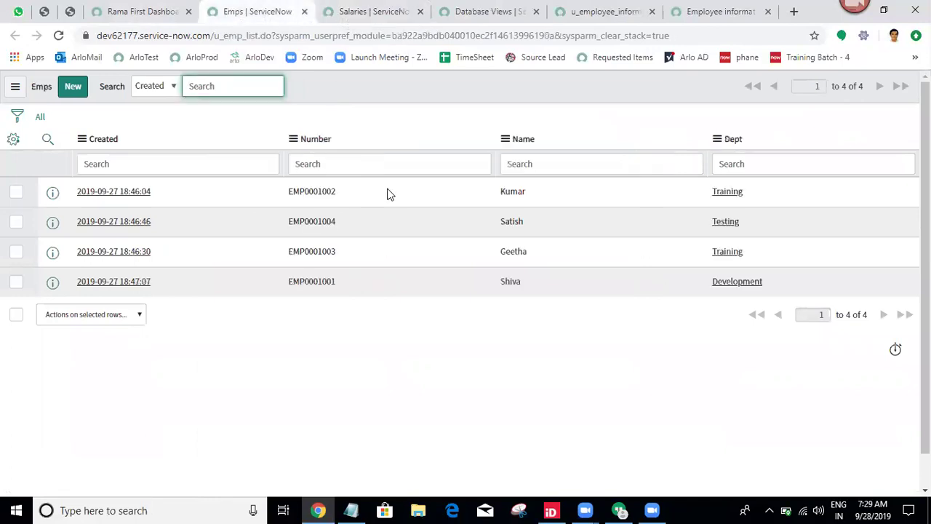
right_click(315, 196)
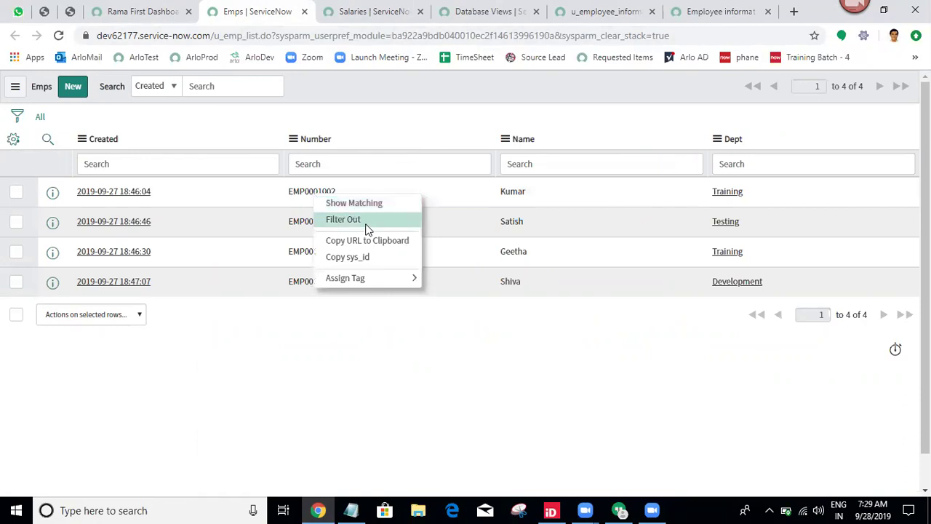
click(352, 258)
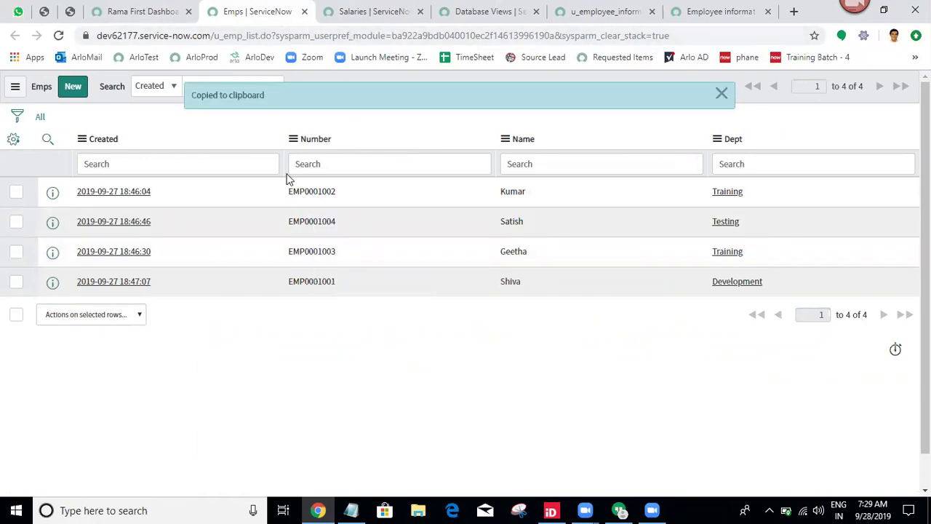
Compare the four salary rows against the Emps list.
click(386, 11)
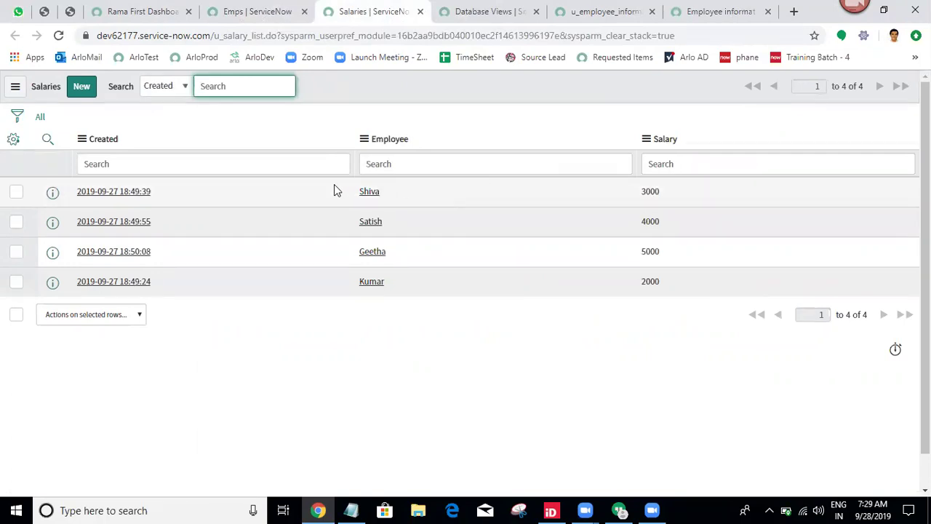
drag(352, 191, 388, 289)
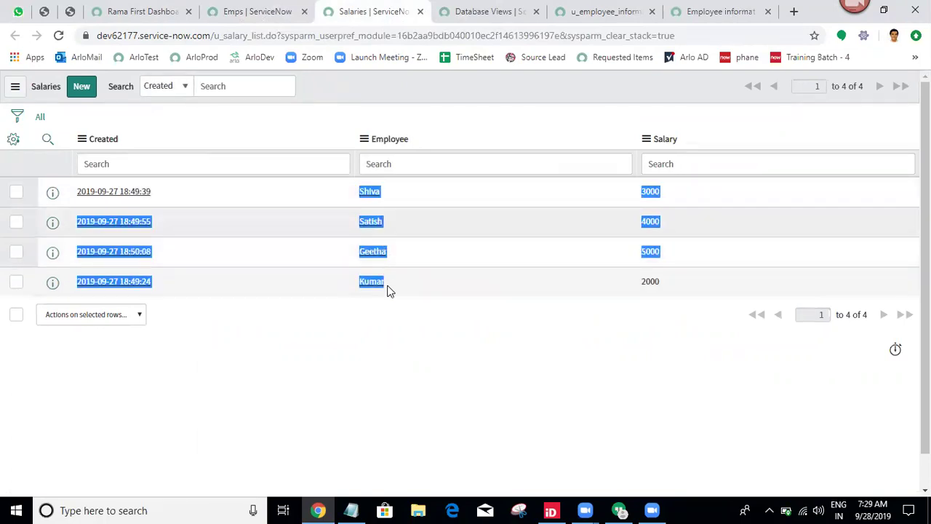
click(246, 10)
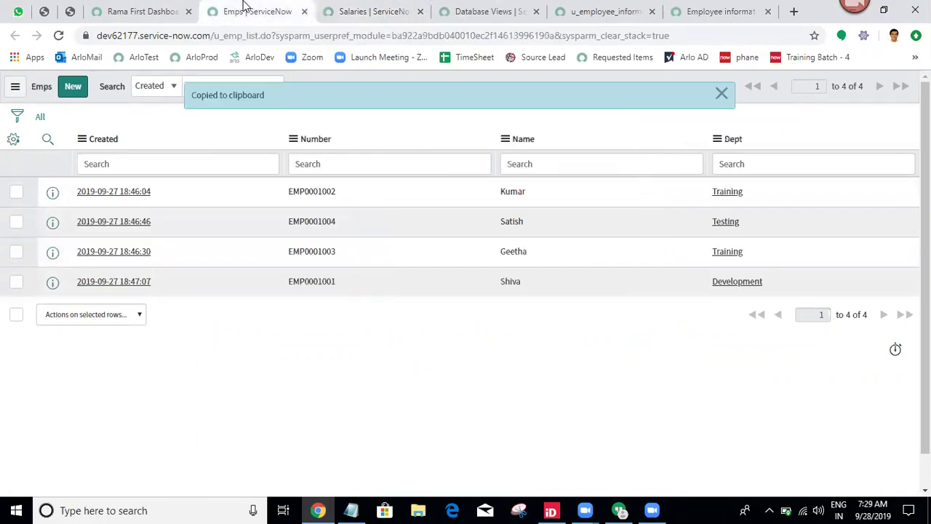
click(343, 5)
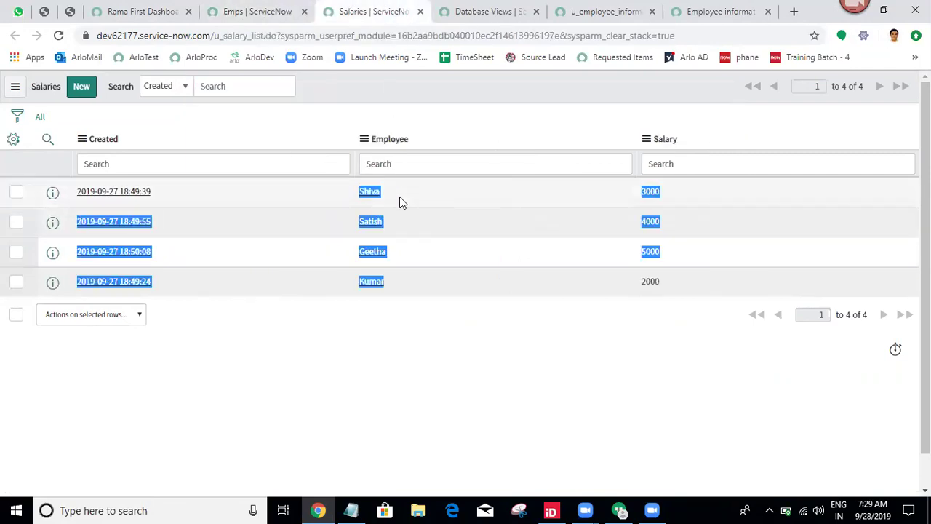
click(277, 6)
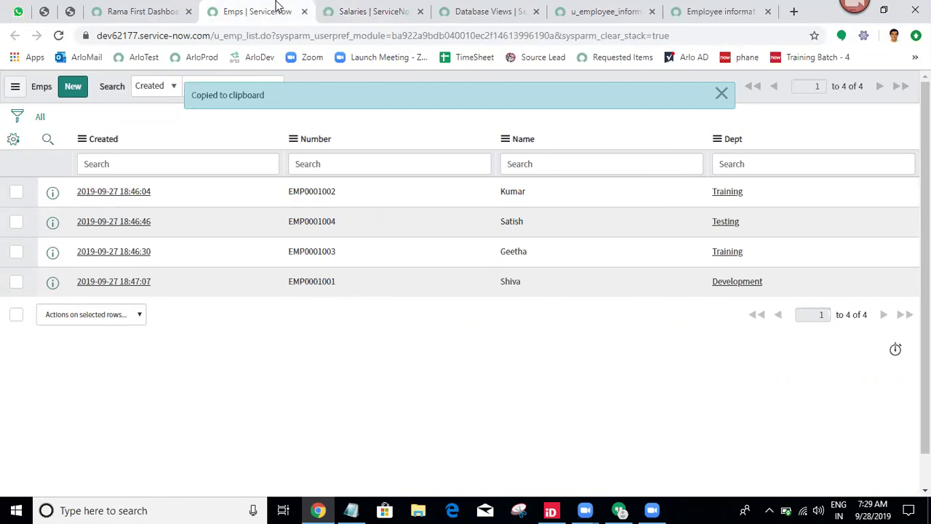
Compare the Employee informations, Emps and Salaries lists side by side.
click(671, 6)
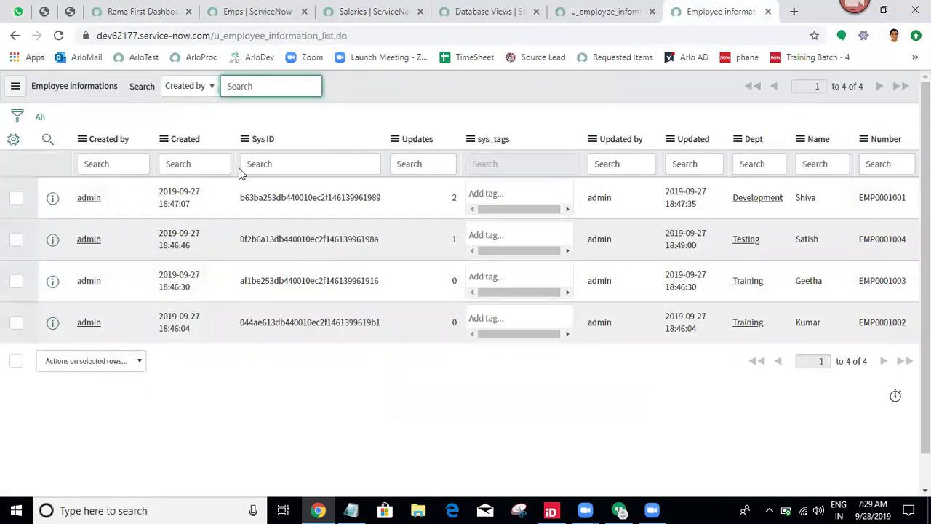
click(218, 9)
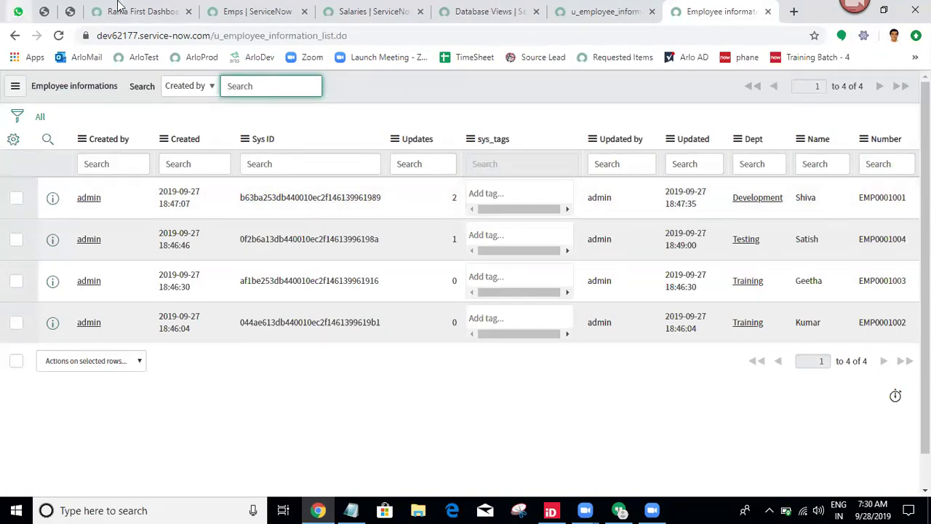
click(318, 7)
click(268, 7)
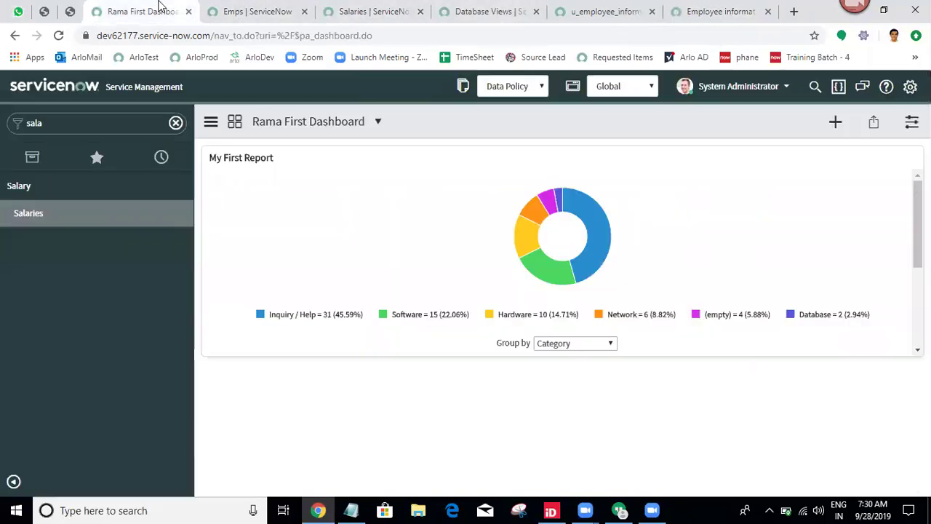
Check the u_emp where clause in u_employee_information, then return to Employee informations.
click(155, 8)
click(467, 7)
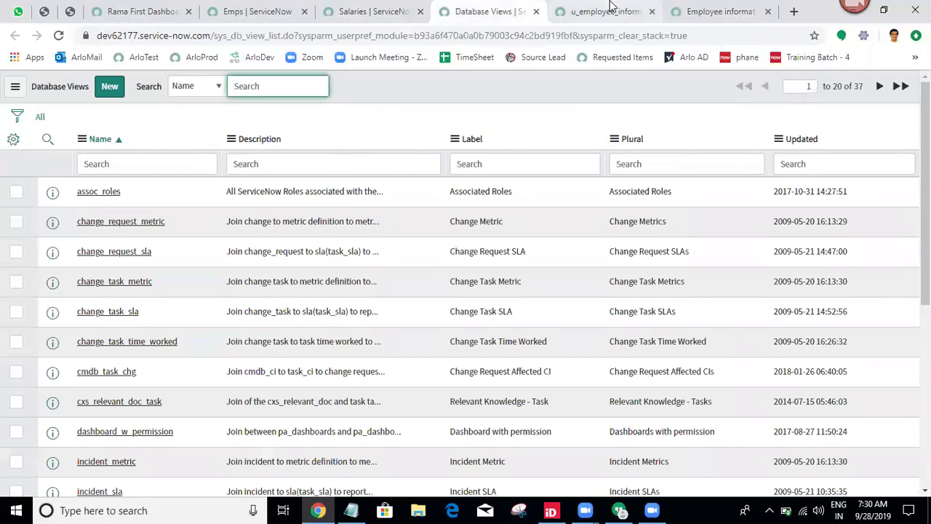
click(609, 9)
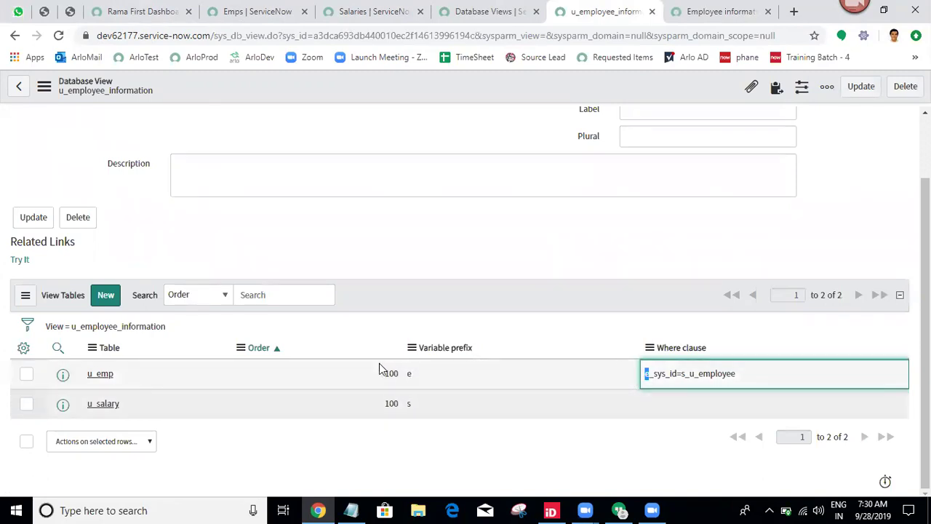
click(684, 373)
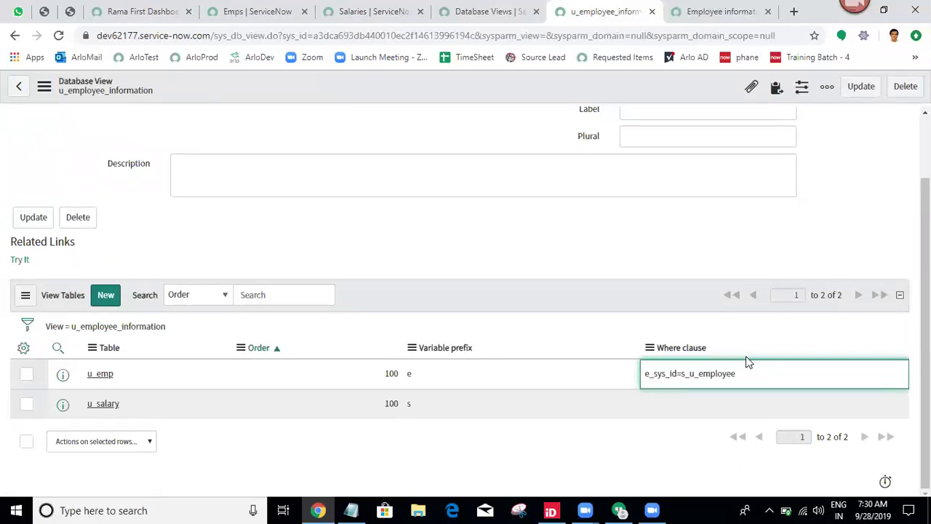
click(734, 11)
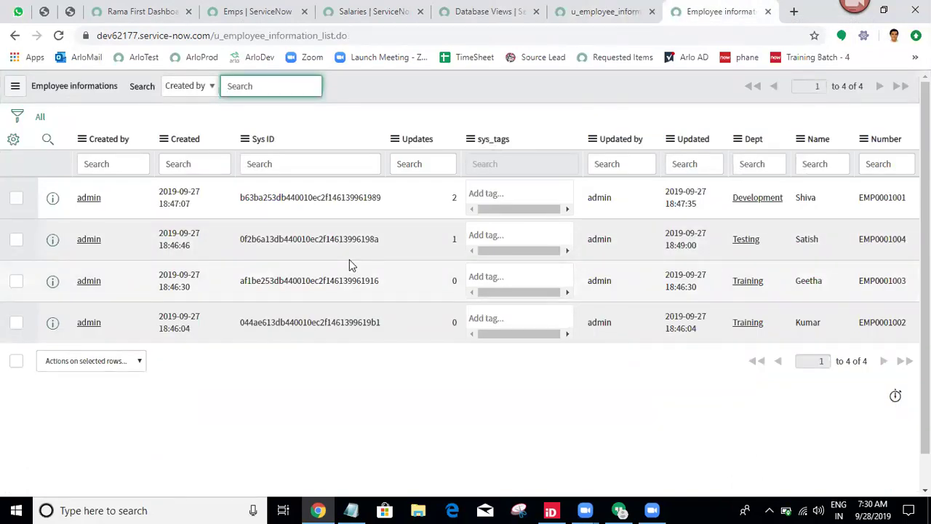
In Personalize List Columns, place Name and Dept below Number and add Salary.
click(14, 142)
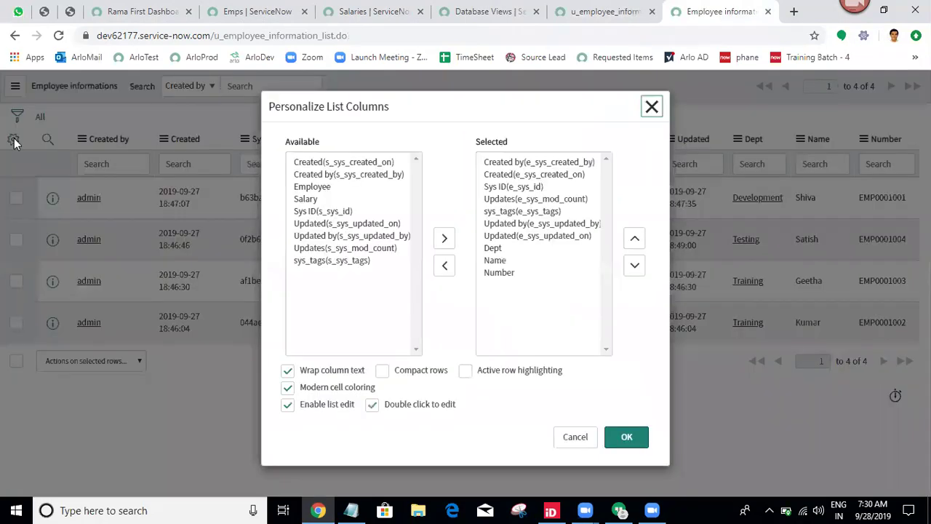
click(500, 273)
click(499, 260)
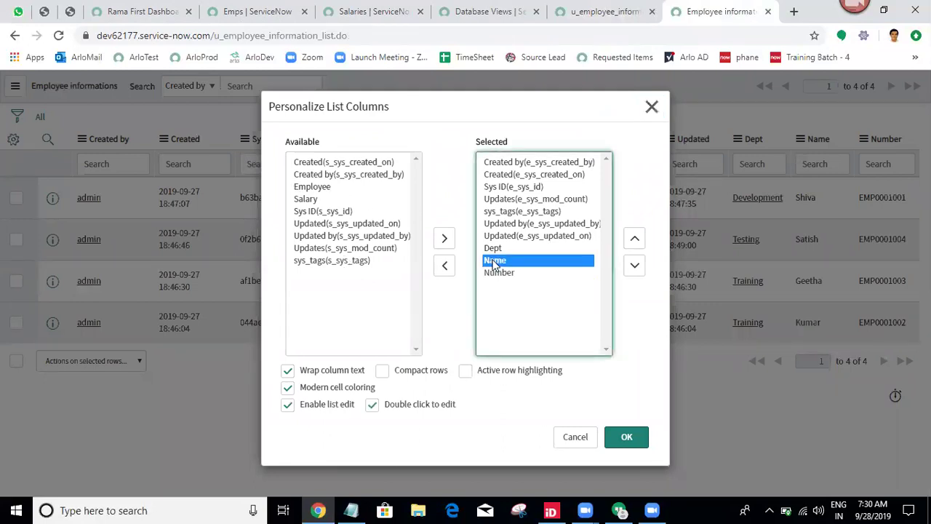
click(634, 266)
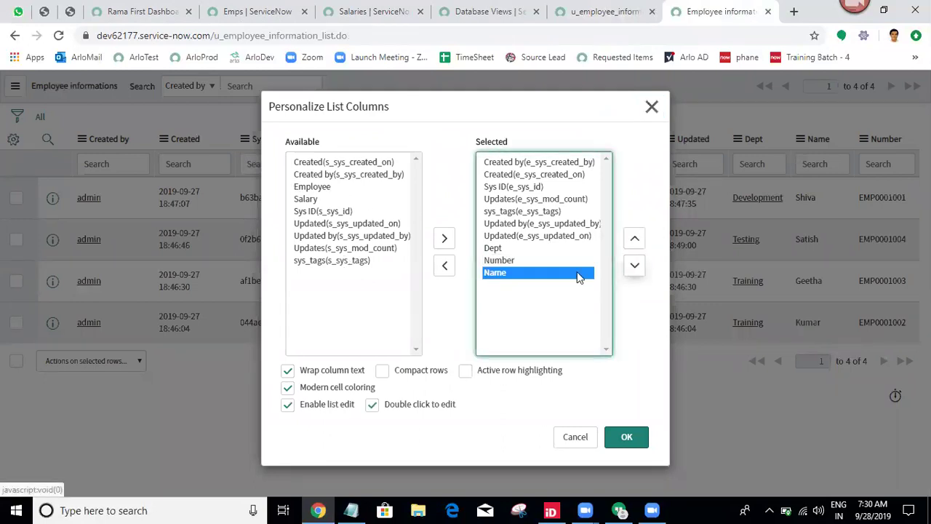
click(492, 248)
click(635, 268)
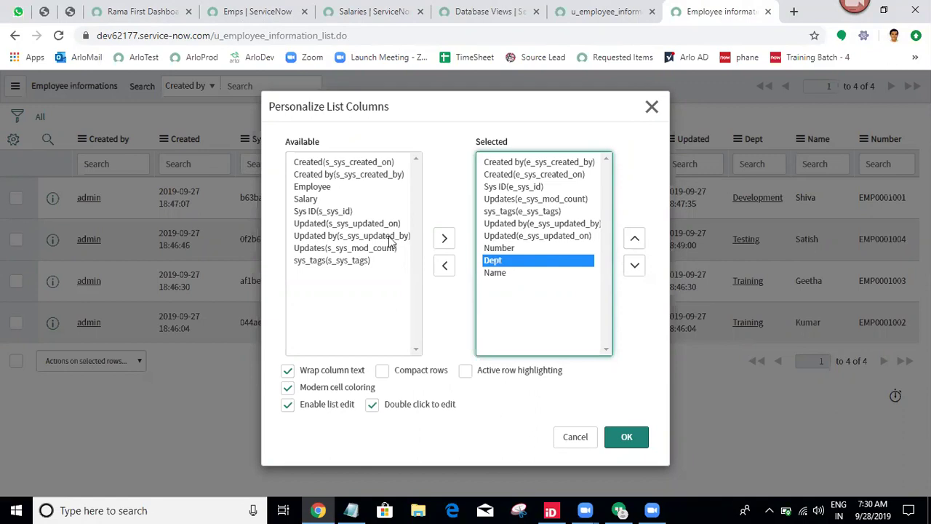
click(299, 200)
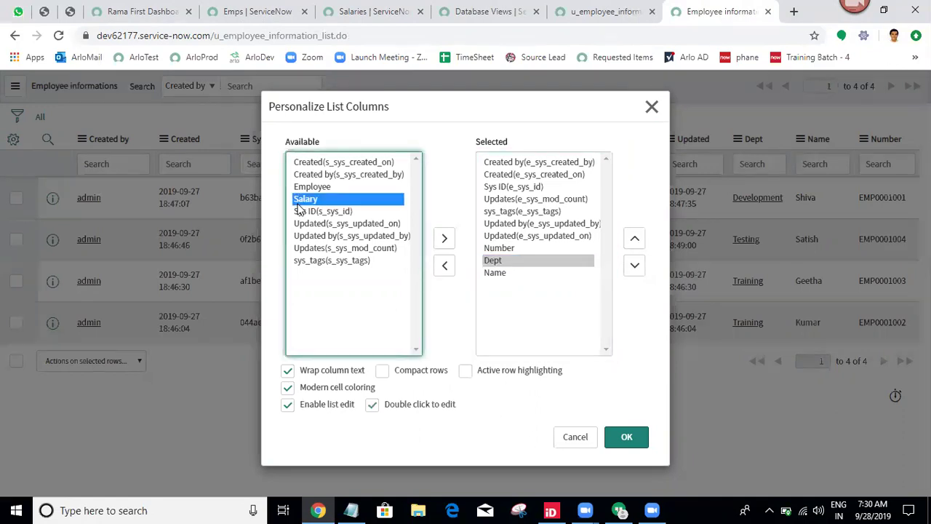
click(442, 240)
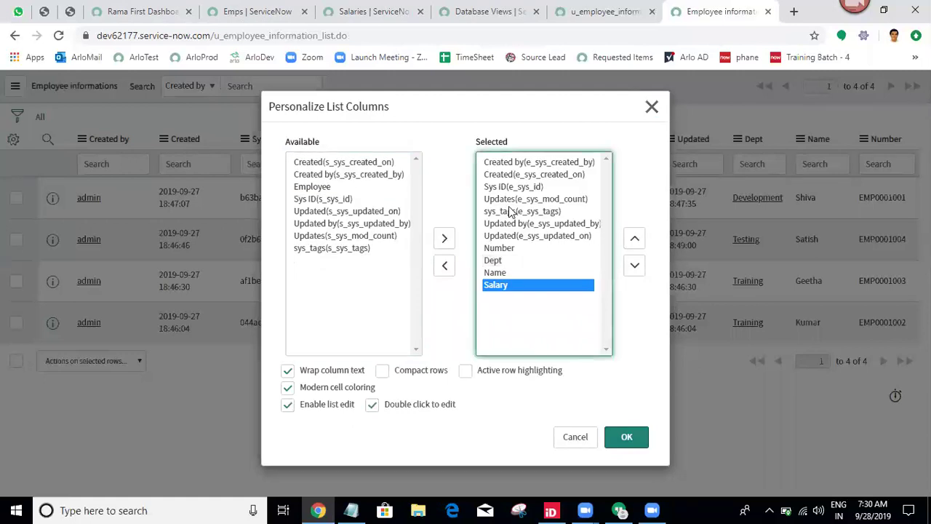
Remove the seven system fields and apply the reduced column layout.
click(520, 238)
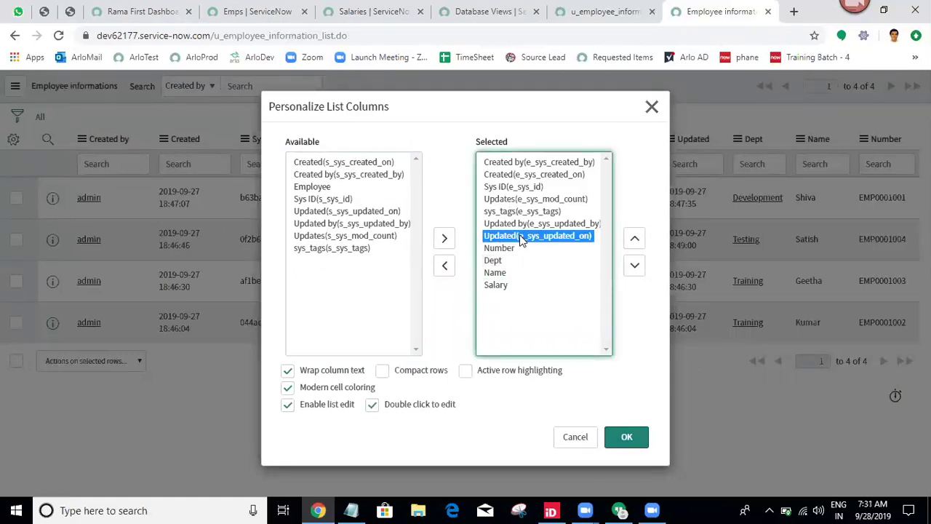
key(shift+Up)
key(shift+Up)
key(shift+Up)
key(shift+Up)
key(shift+Up)
key(shift+Up)
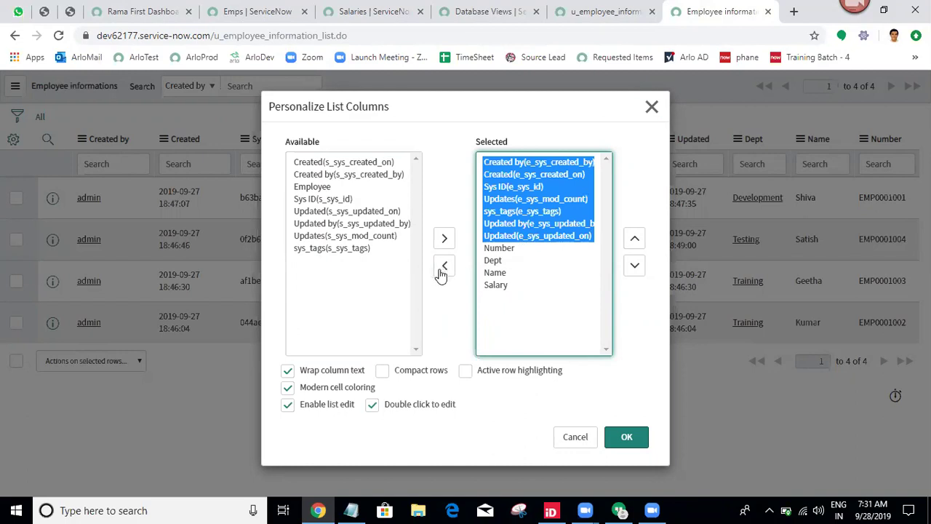
click(445, 265)
click(625, 438)
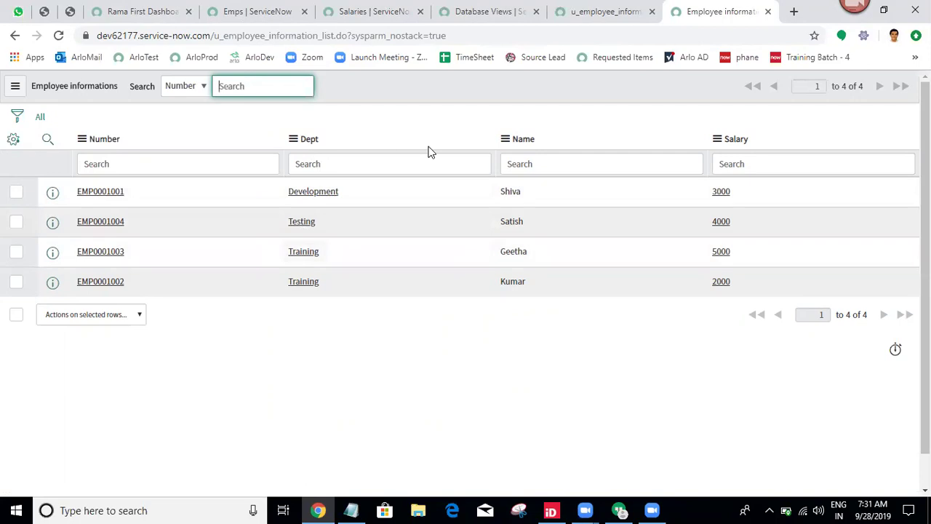
click(336, 323)
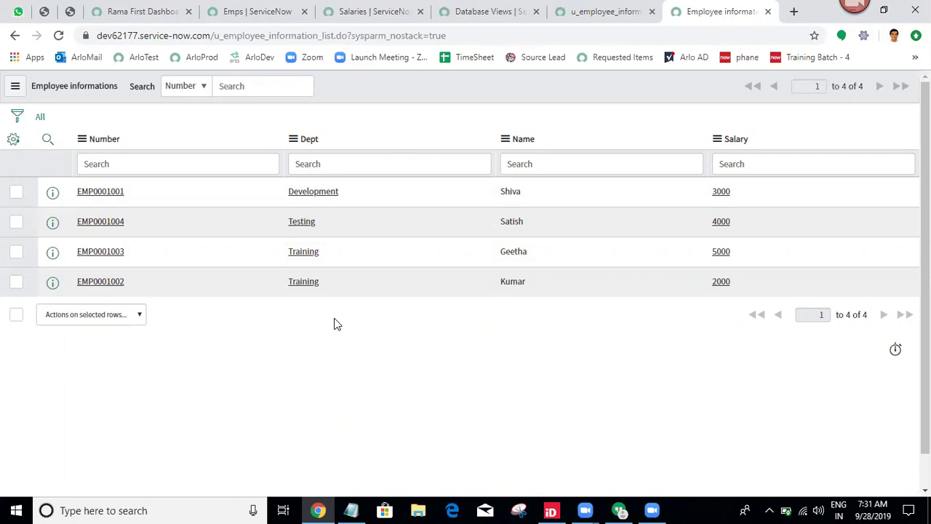
Return to the u_employee_information view, leaving the u_emp where clause unchanged.
click(381, 9)
click(550, 7)
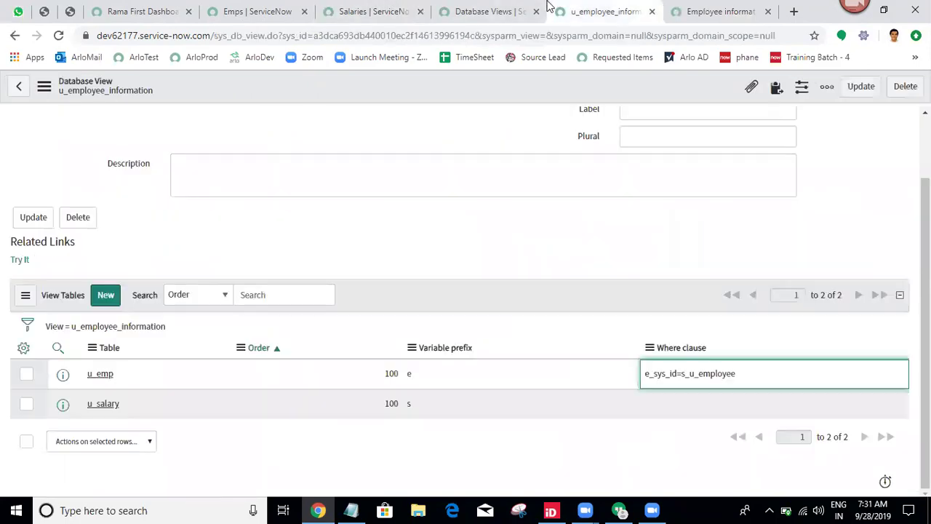
double_click(786, 376)
key(ctrl+c)
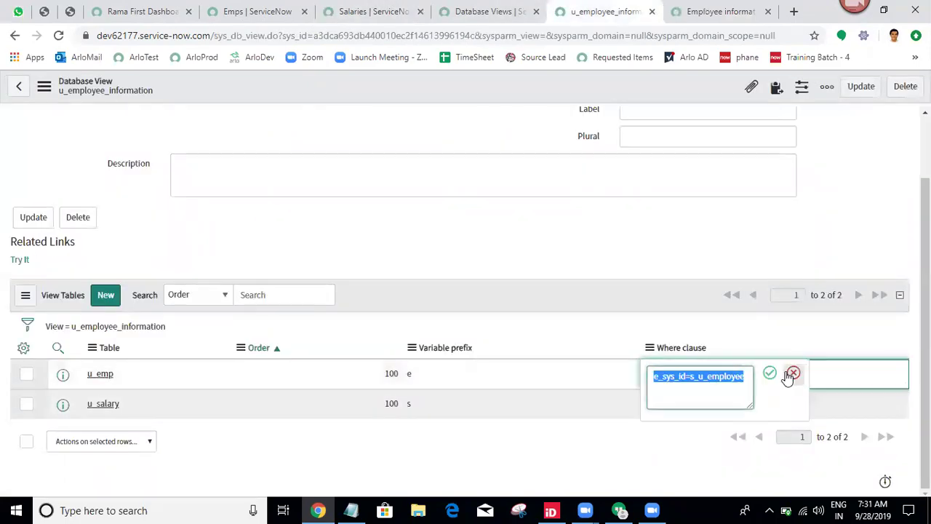
click(789, 374)
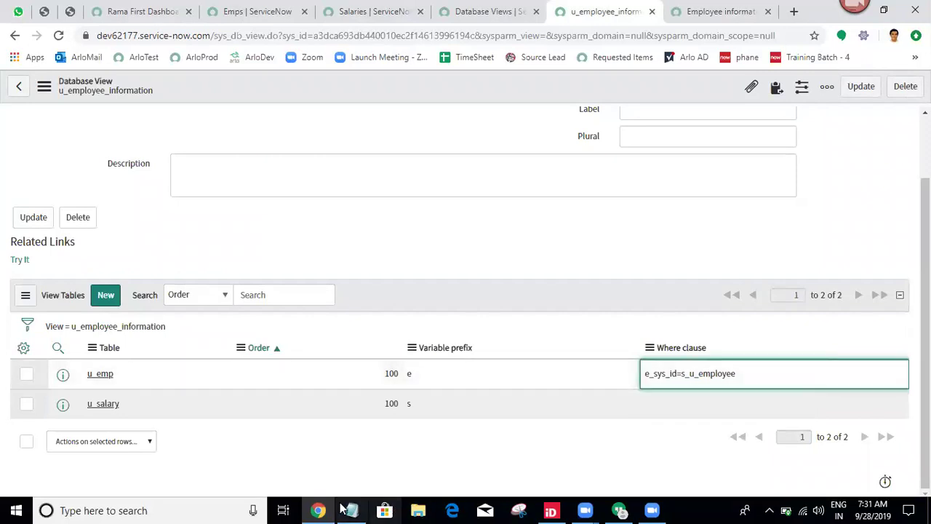
Add the line 'ex: where condition e_sys_id=s_u_employee' to the Notepad cheat sheet.
click(351, 509)
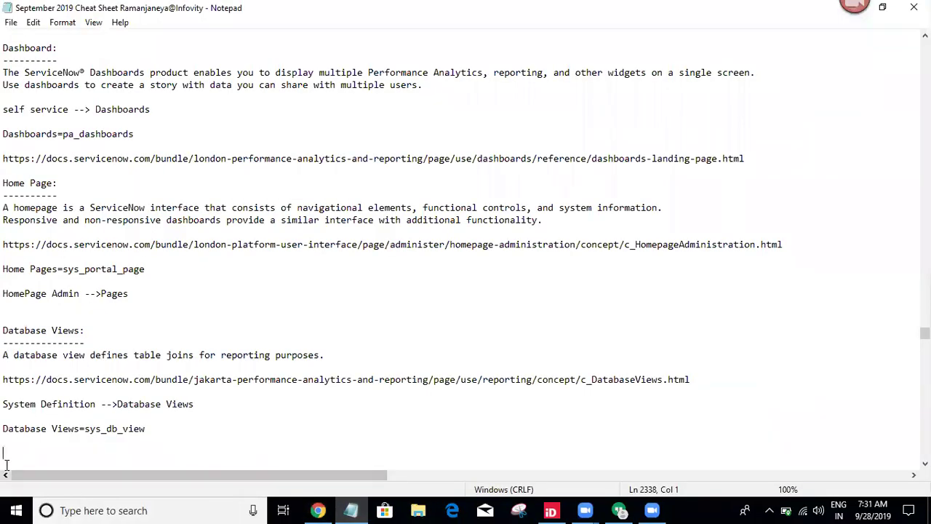
text(ex: )
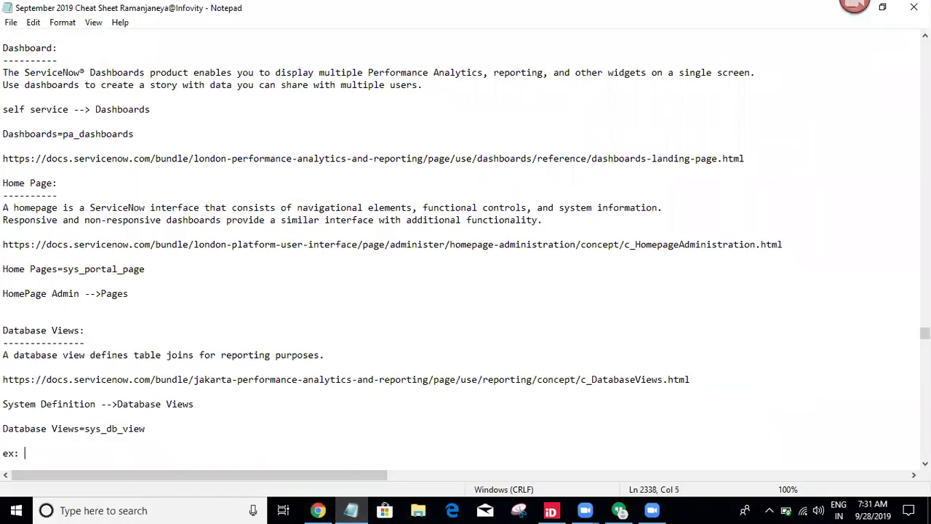
text(where condition)
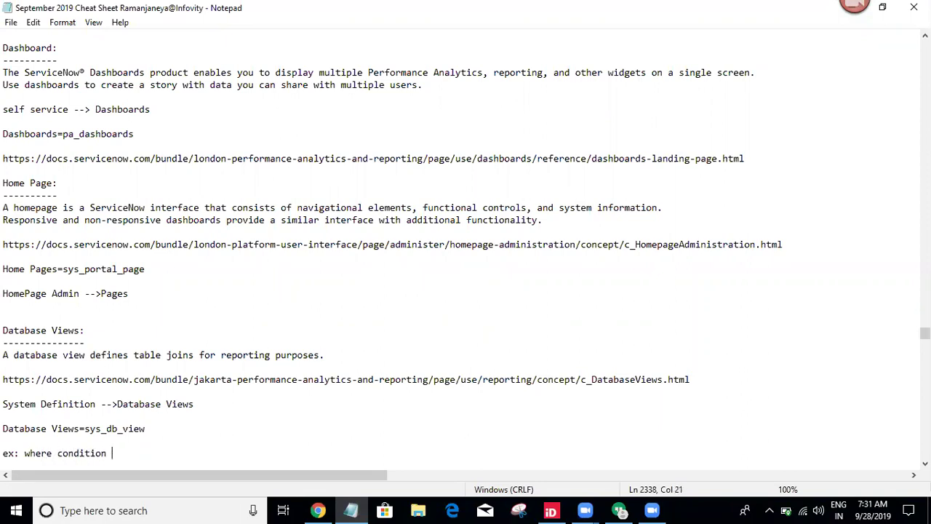
key(ctrl+v)
key(Return)
key(Return)
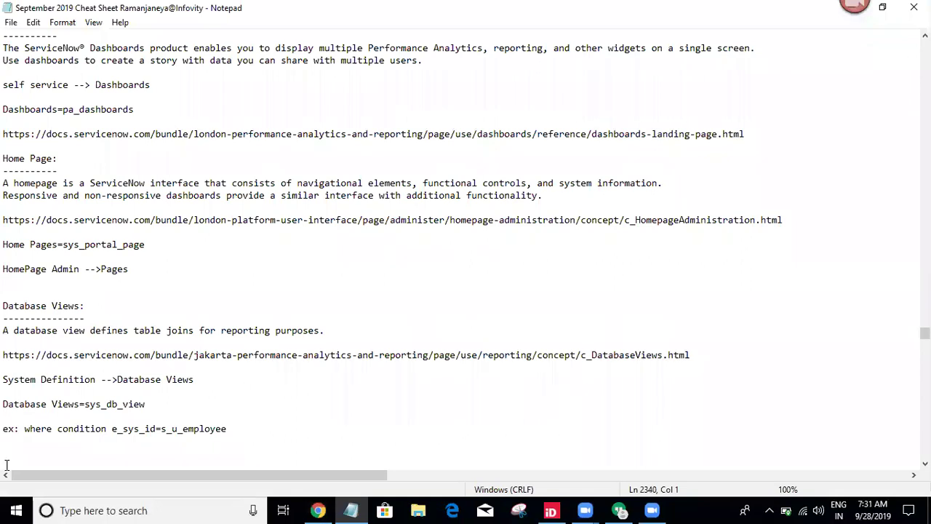
click(319, 510)
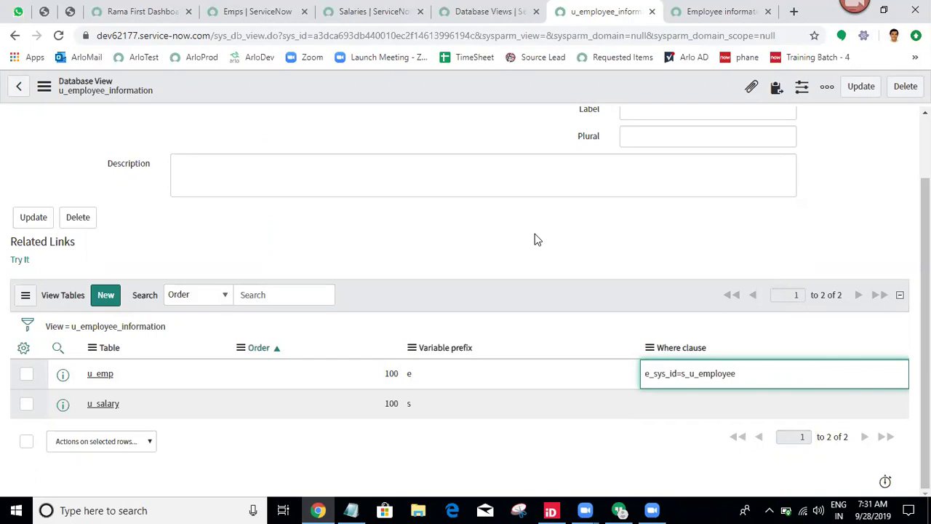
Start a new View Table record from the u_employee_information View Tables list.
click(727, 11)
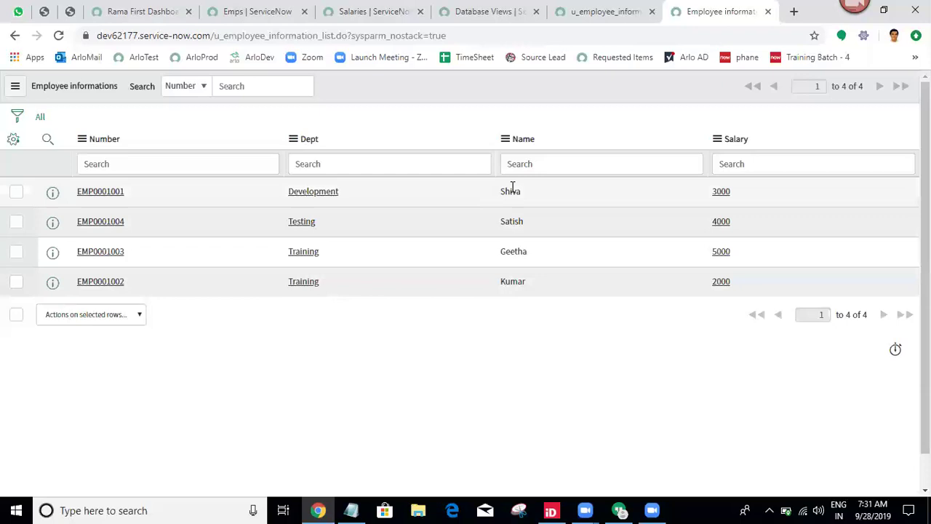
click(580, 9)
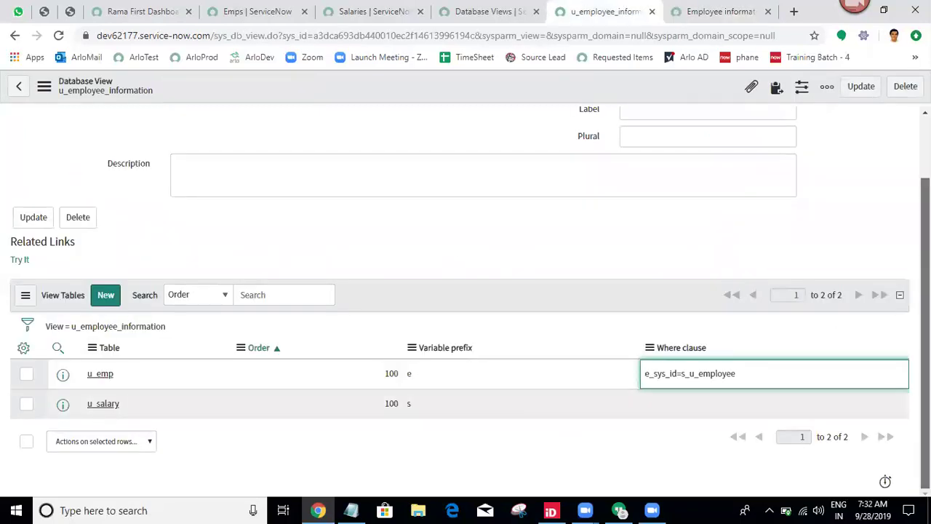
scroll(264, 390, up, 1)
scroll(264, 391, down, 1)
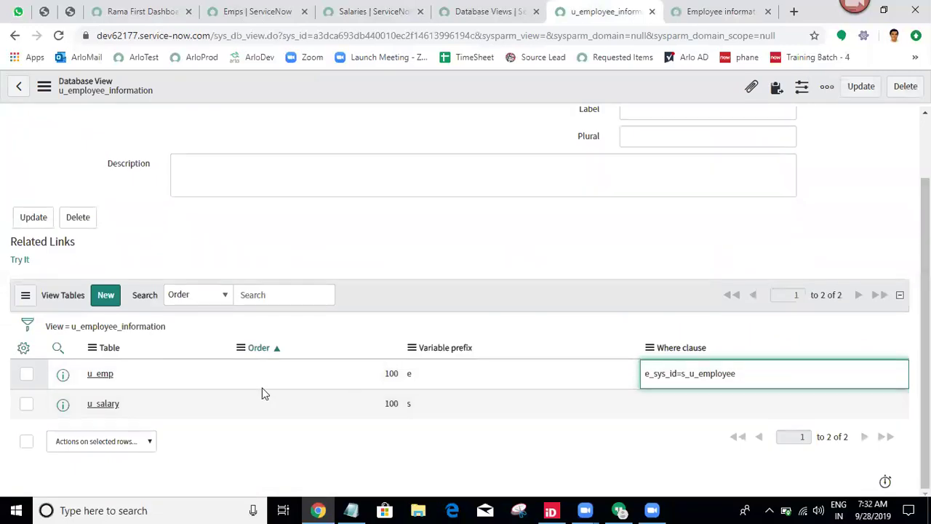
click(101, 300)
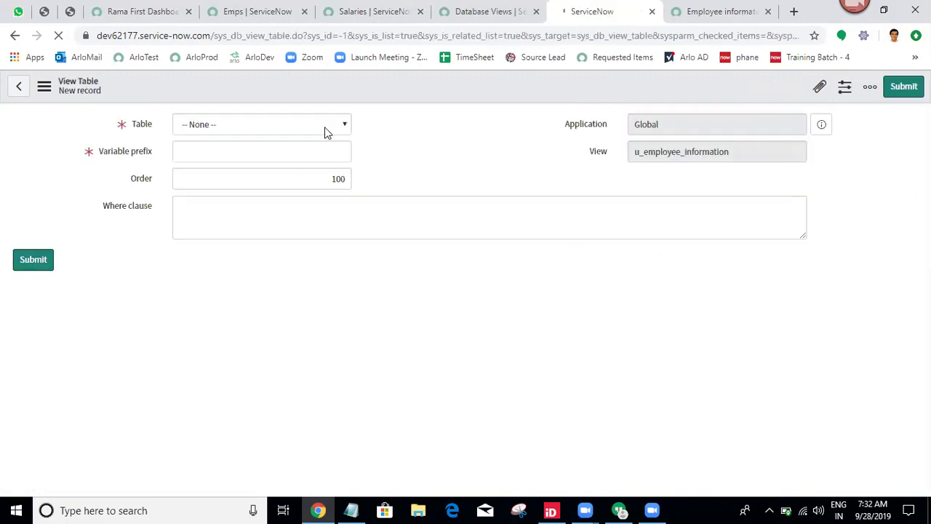
Add the Department [u_department] table to the view with variable prefix d.
click(314, 125)
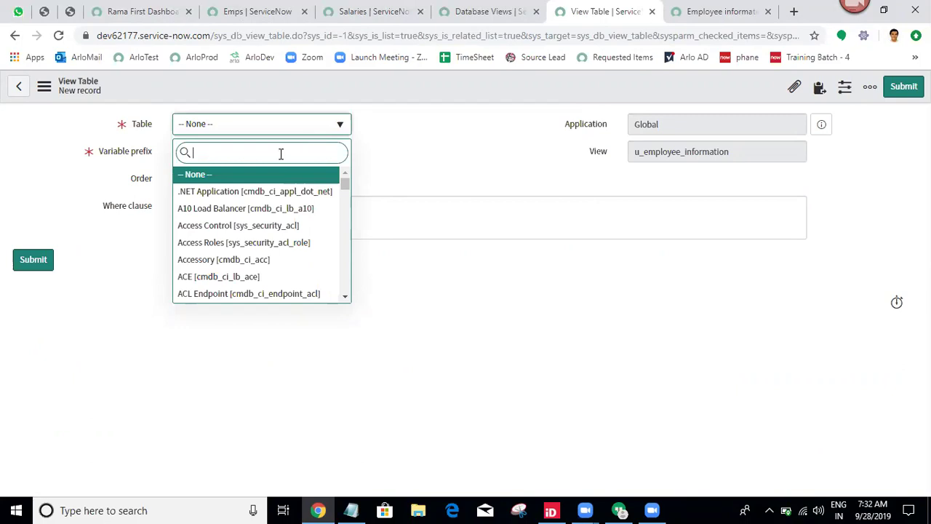
text(u_department)
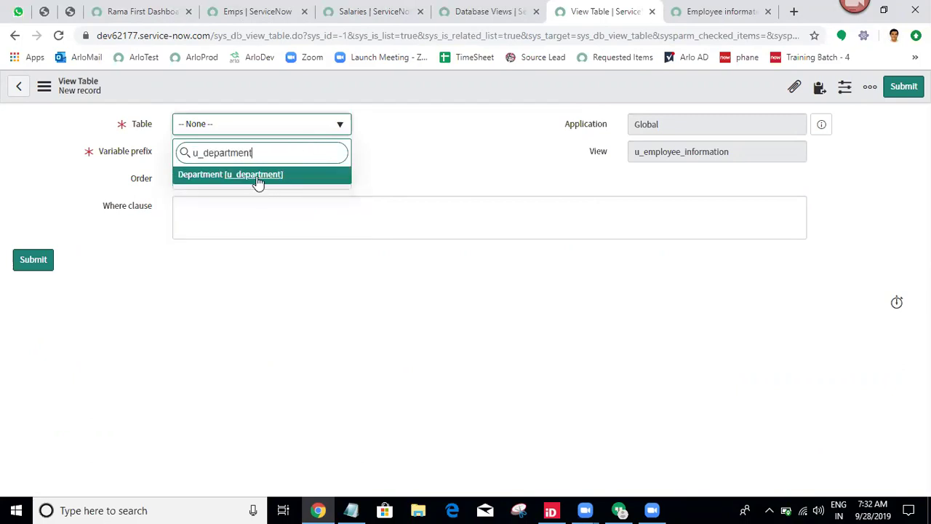
click(258, 175)
click(211, 149)
text(d)
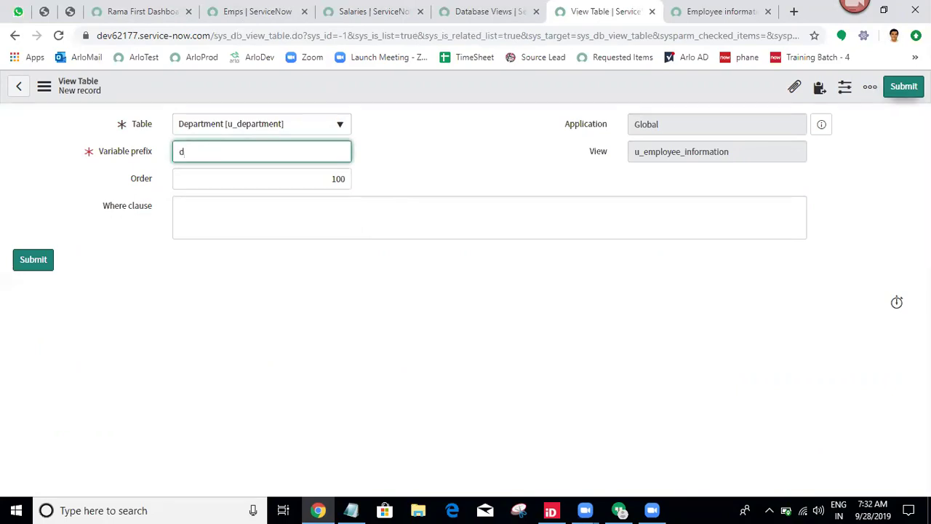
click(903, 86)
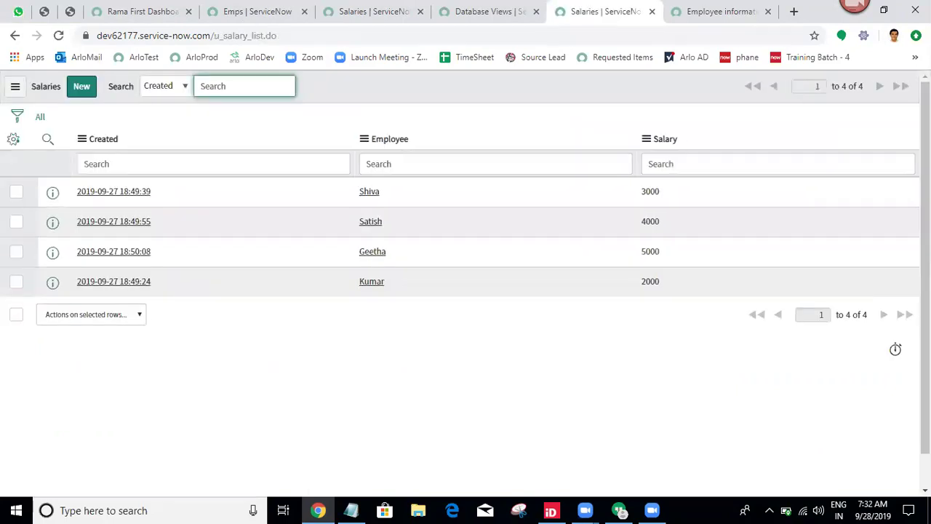
Reopen u_employee_information from Database Views sorted by Updated in a new tab.
click(525, 7)
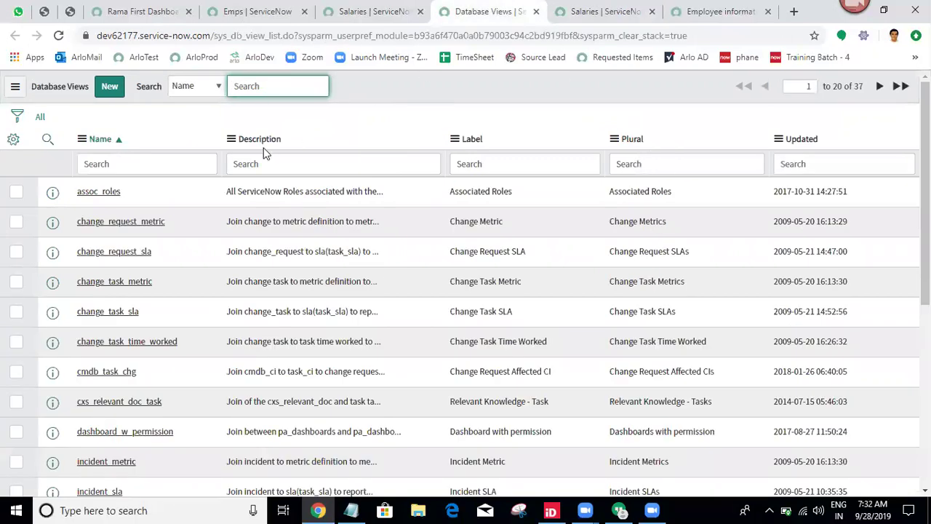
click(804, 140)
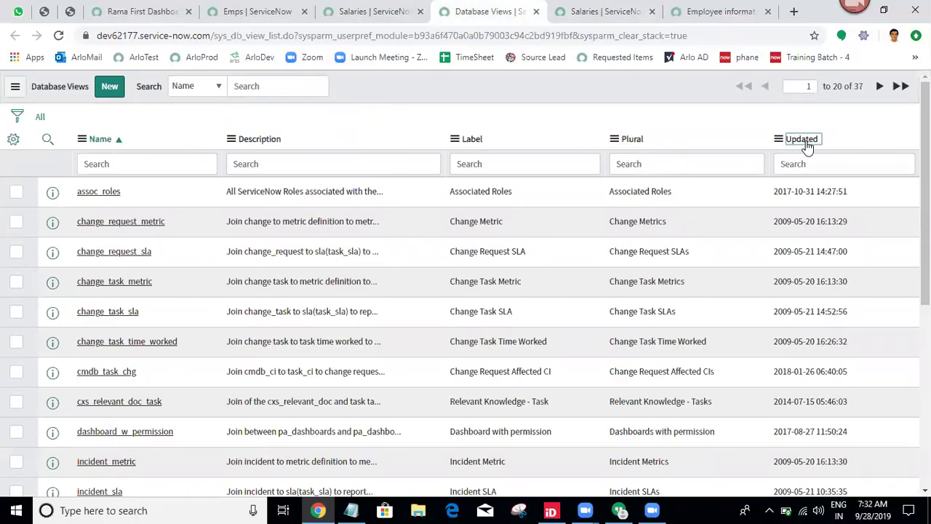
middle_click(139, 192)
click(524, 11)
right_click(499, 8)
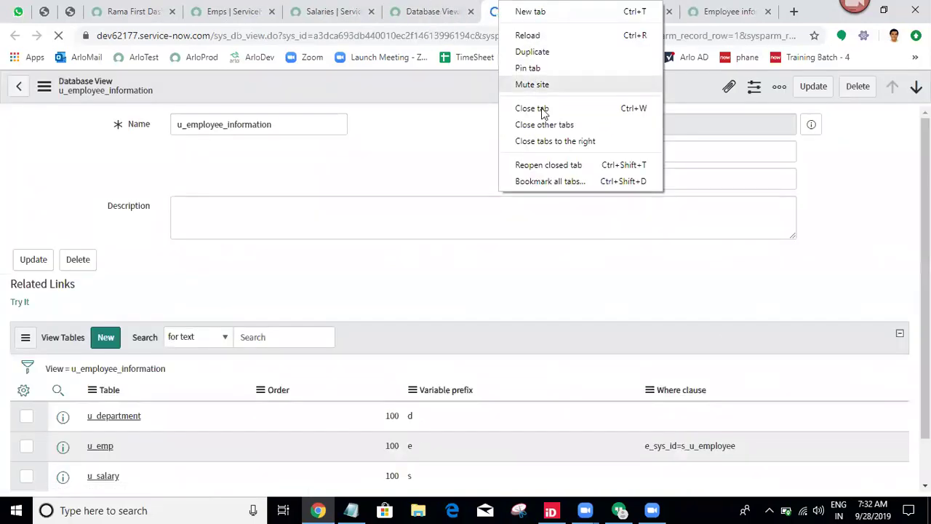
Close the extra tabs and set the u_department Where clause to d_sys_id=e_u_department.
click(551, 142)
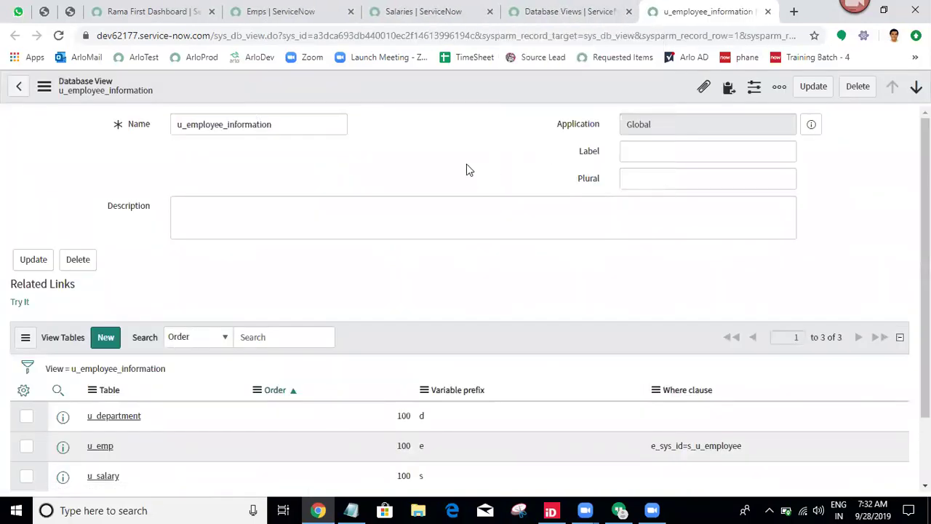
drag(925, 261, 925, 327)
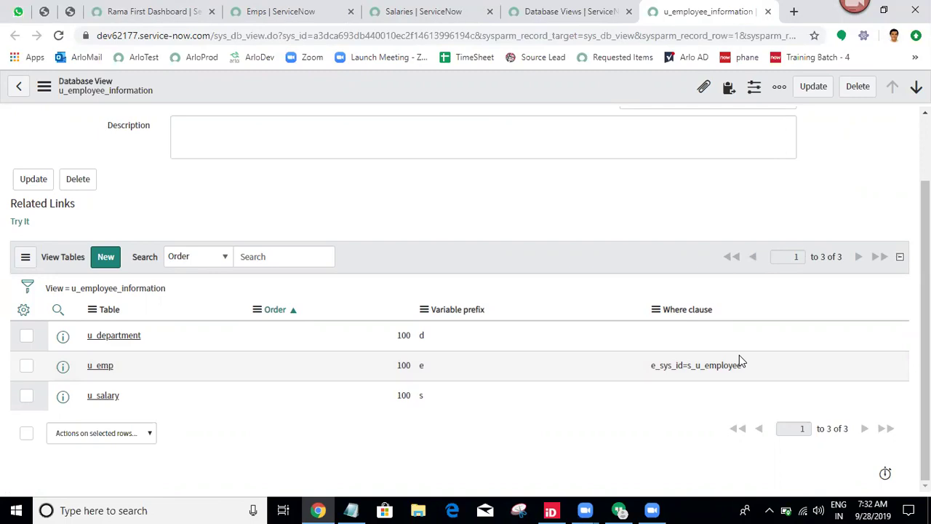
double_click(693, 335)
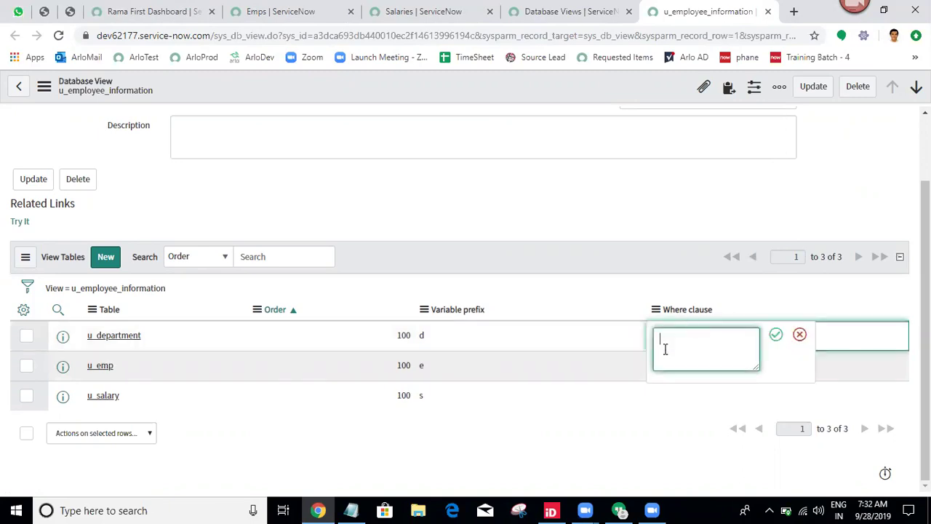
text(d_)
text(sys)
text(_id=)
text(e)
text(_)
text(de)
text(u_de)
text(partment)
click(778, 339)
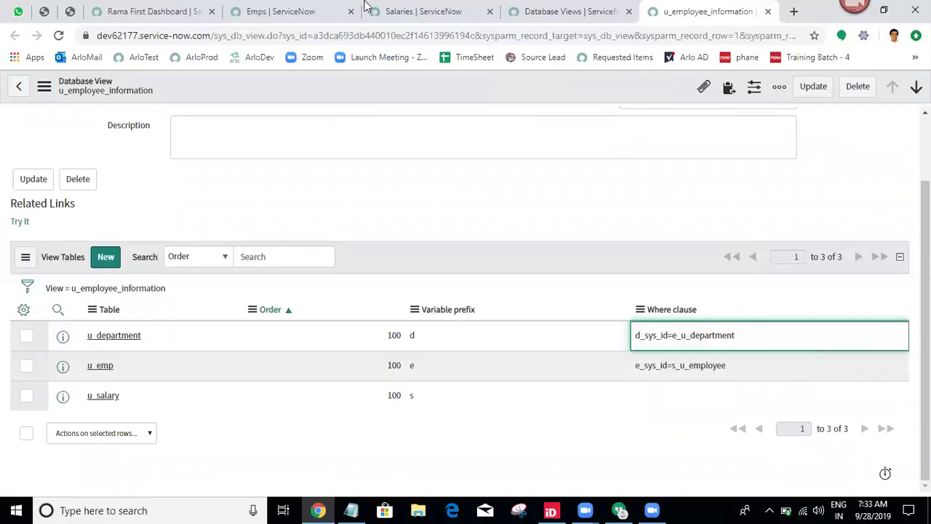
Inspect an employee record's Training Dept value and its department lookup.
click(251, 11)
click(111, 198)
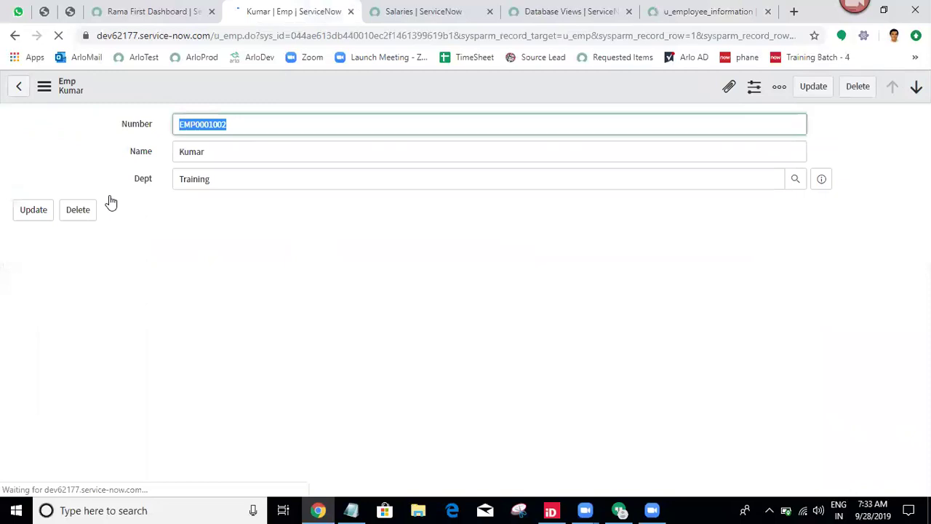
click(288, 283)
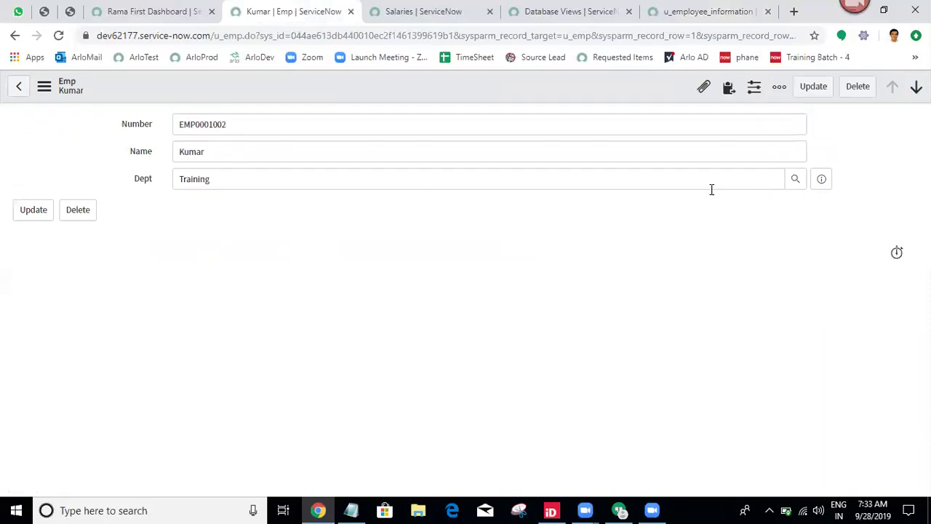
click(794, 187)
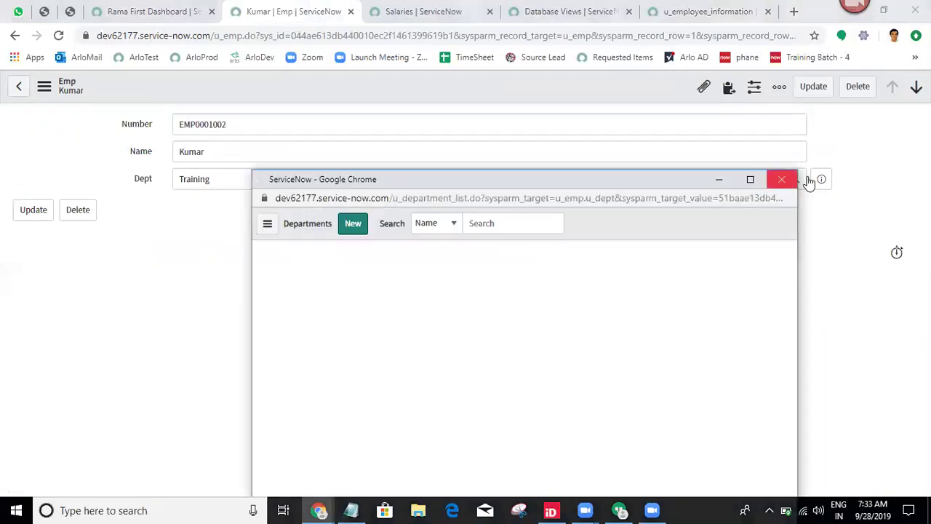
click(780, 181)
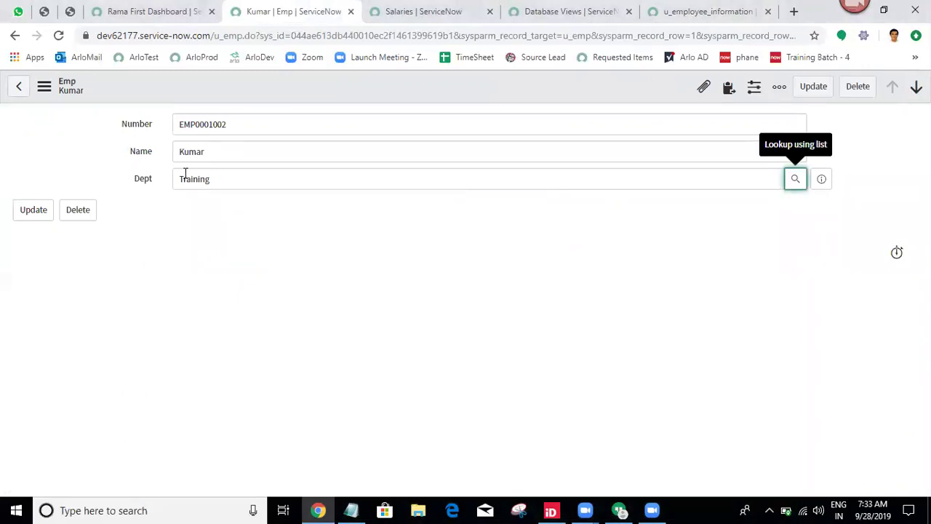
click(240, 183)
click(177, 313)
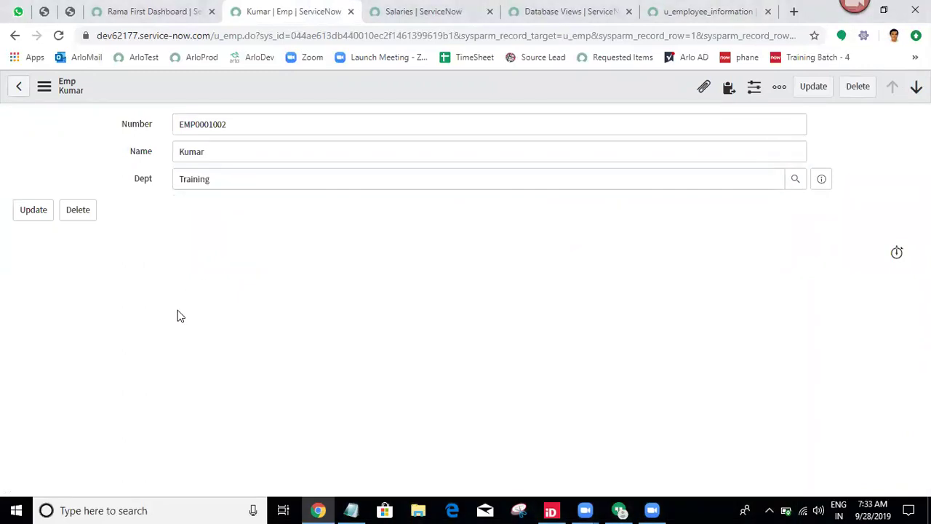
click(285, 182)
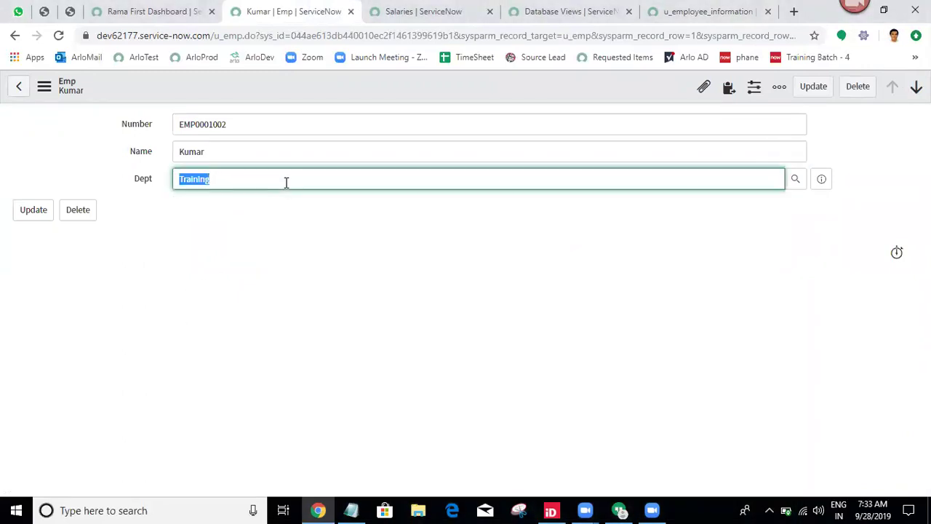
Duplicate the u_employee_information view tab and run Try It on the view.
click(566, 9)
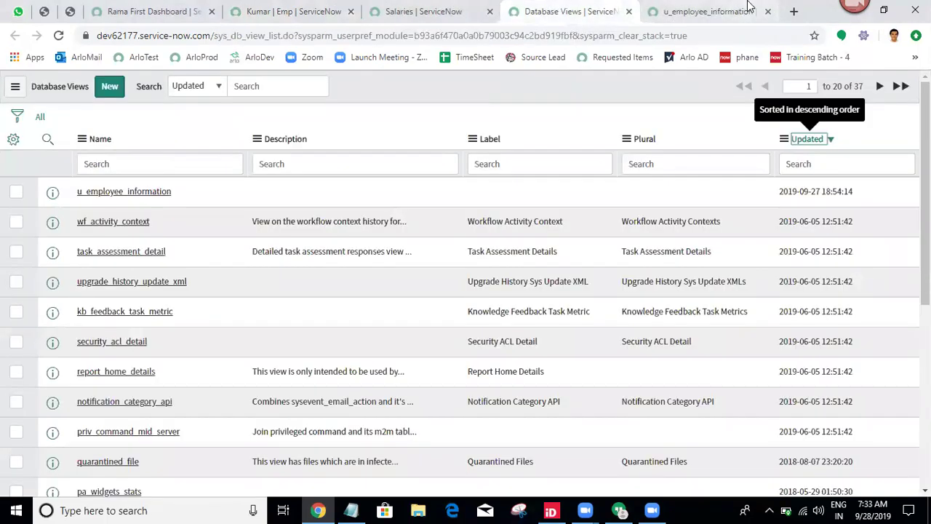
click(720, 10)
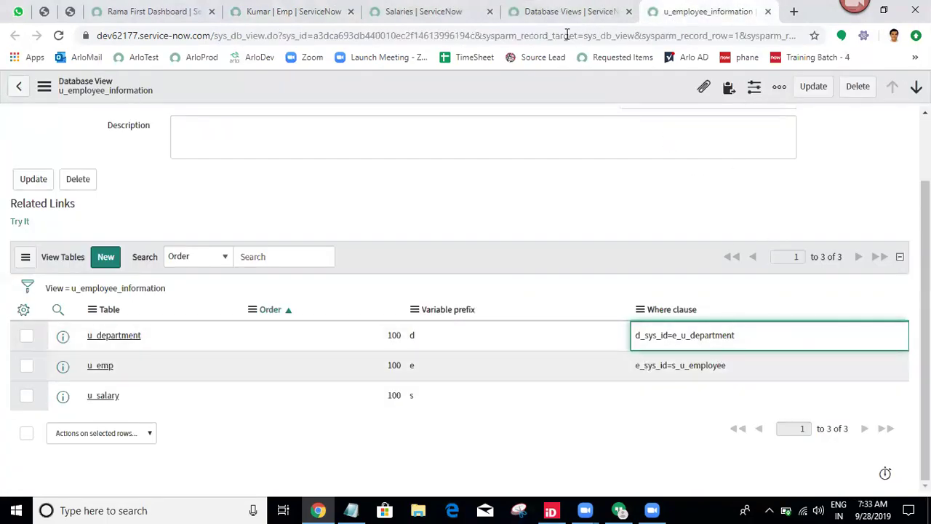
right_click(694, 9)
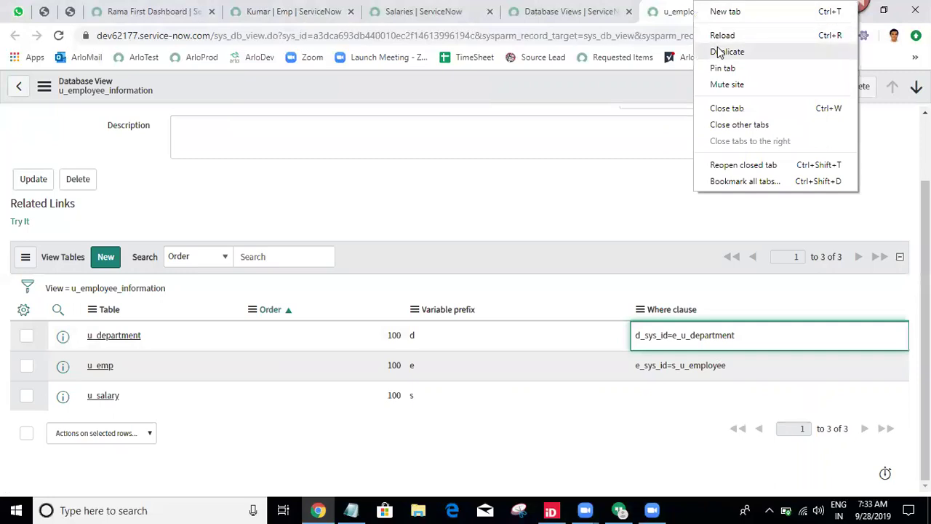
click(719, 52)
click(20, 304)
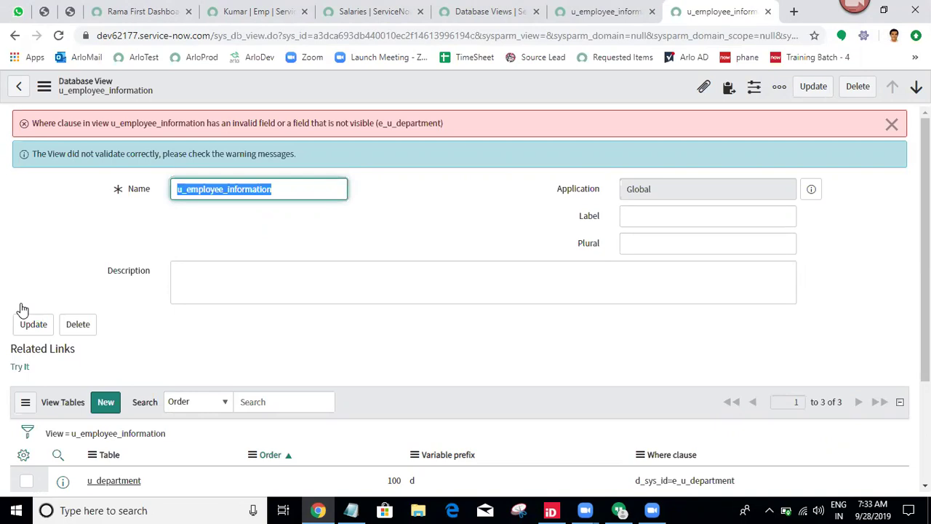
Return to the duplicated u_employee_information database view record.
click(502, 10)
click(222, 9)
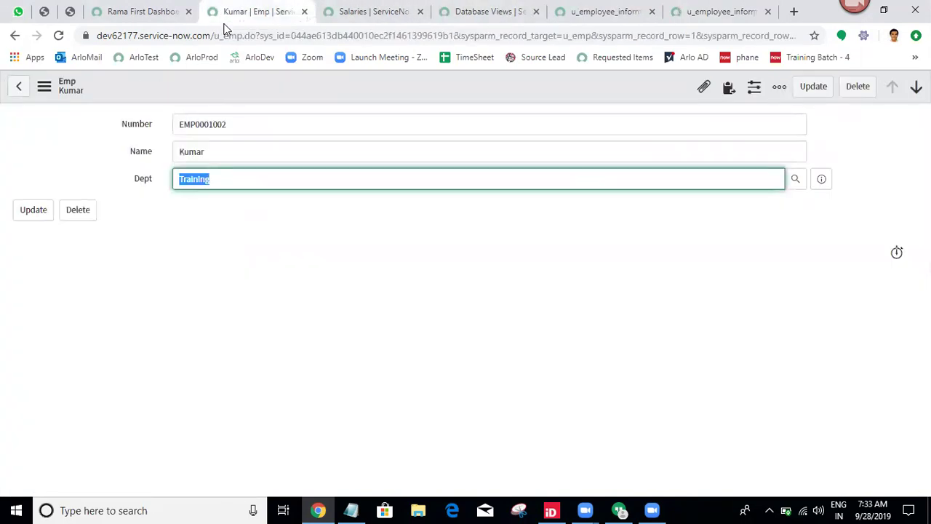
click(139, 180)
click(716, 10)
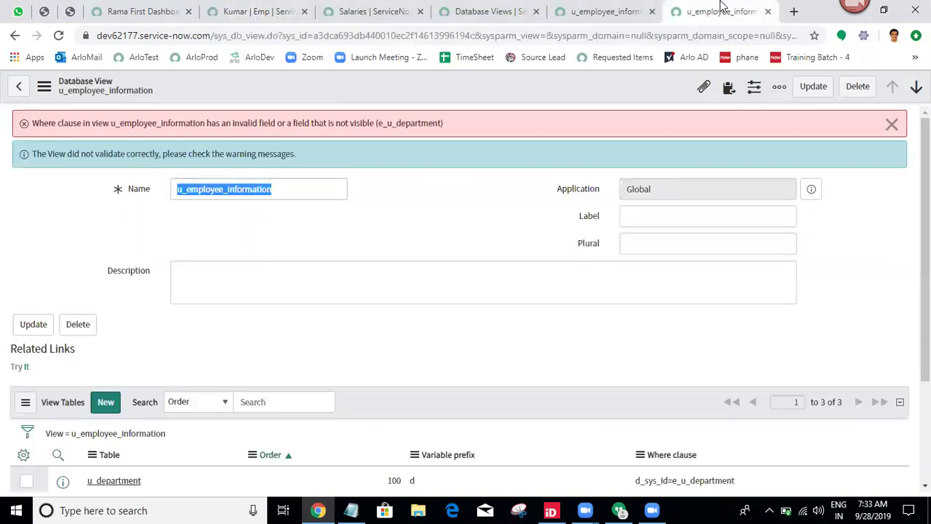
scroll(749, 342, down, 2)
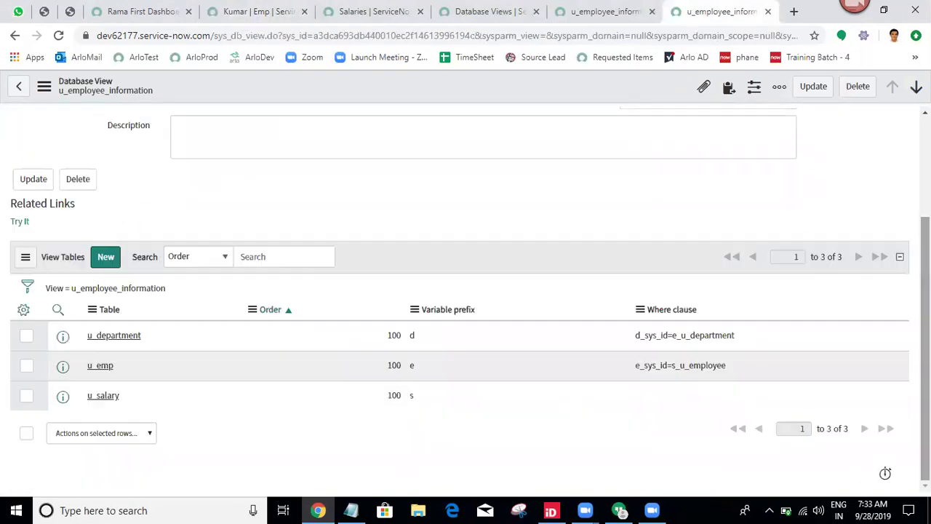
Change the u_department where clause to d_sys_id=e_u_dept and save the view record.
click(747, 333)
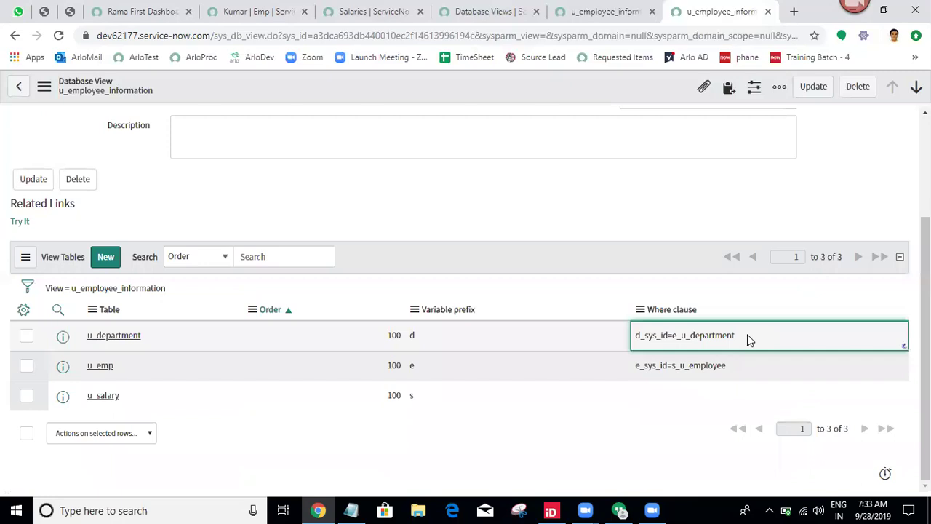
double_click(747, 334)
click(715, 354)
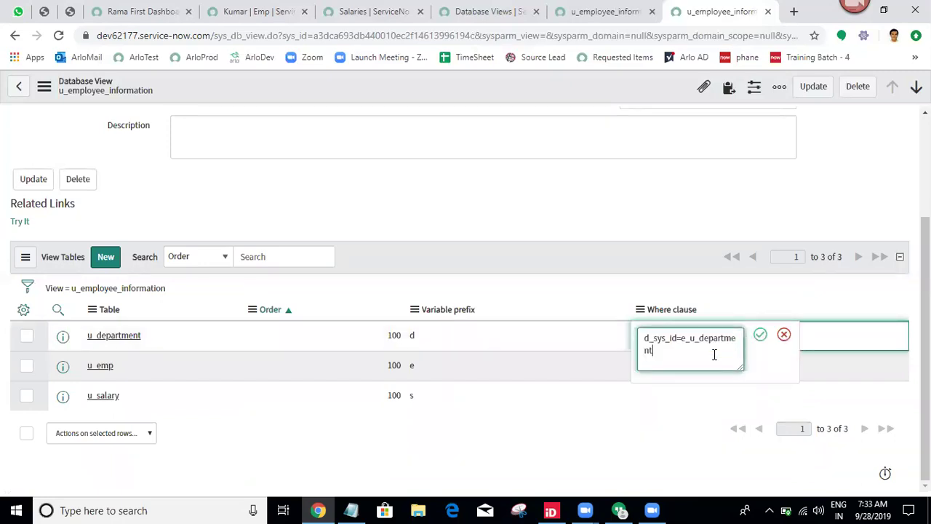
key(BackSpace)
key(BackSpace)
key(BackSpace)
key(BackSpace)
key(BackSpace)
key(BackSpace)
key(BackSpace)
text(t)
click(760, 338)
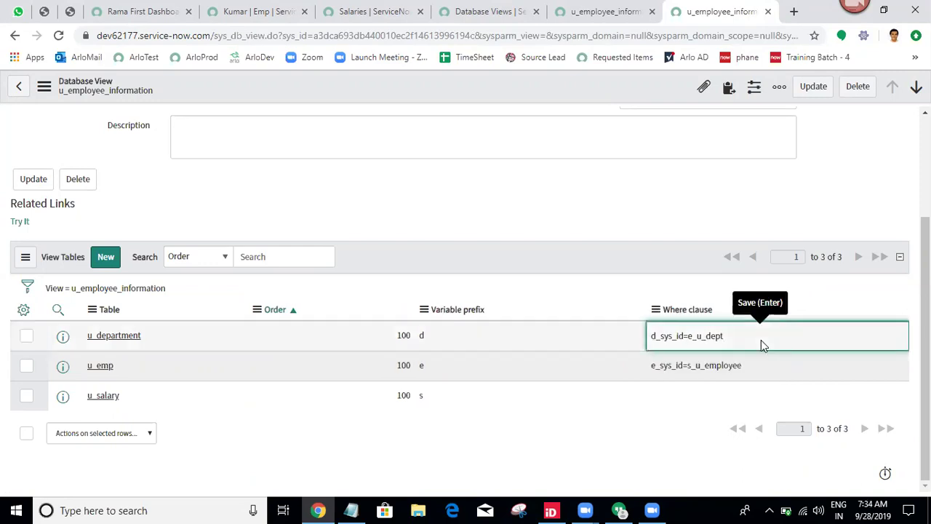
right_click(550, 82)
click(570, 88)
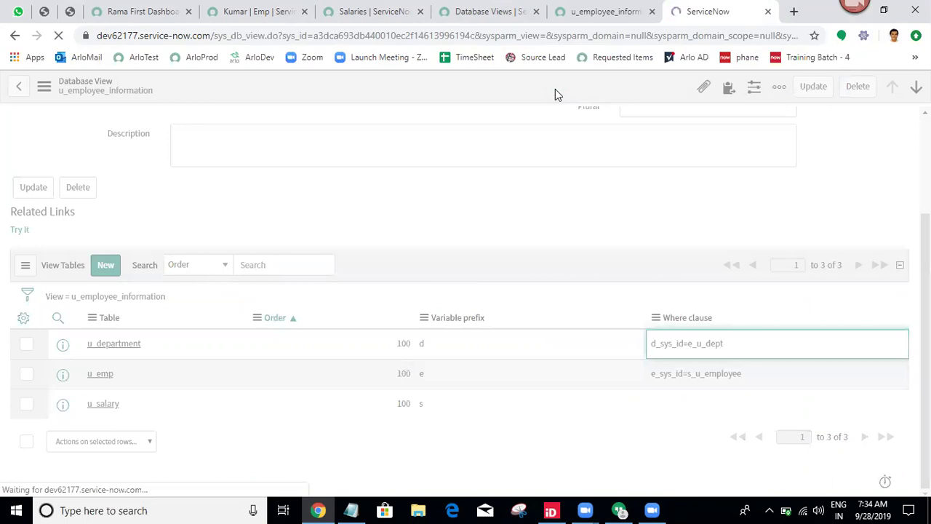
Test the view with Try It, which reports an unknown column 's.u_employee' error.
click(21, 302)
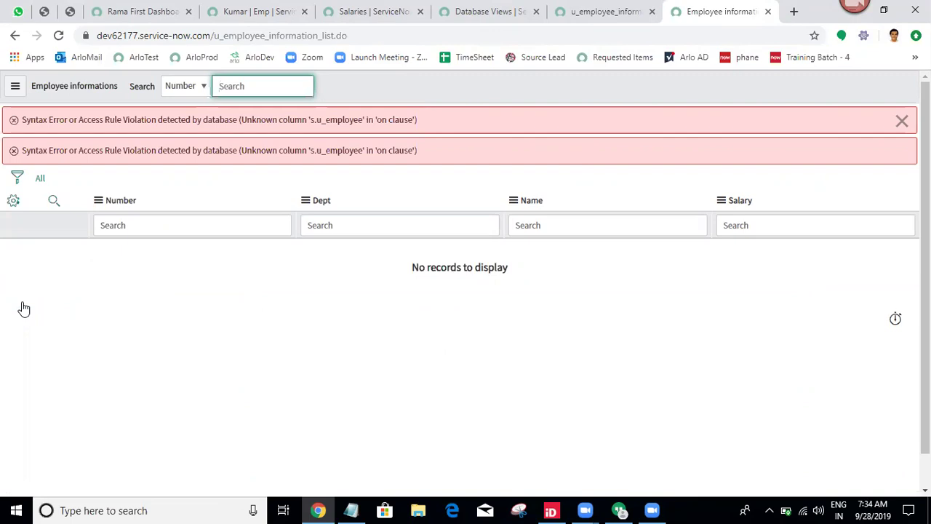
click(605, 12)
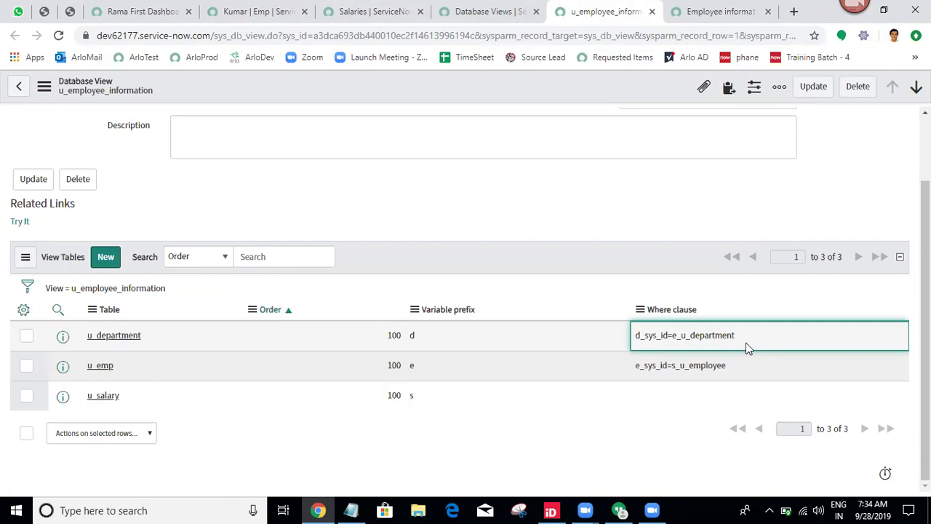
double_click(747, 348)
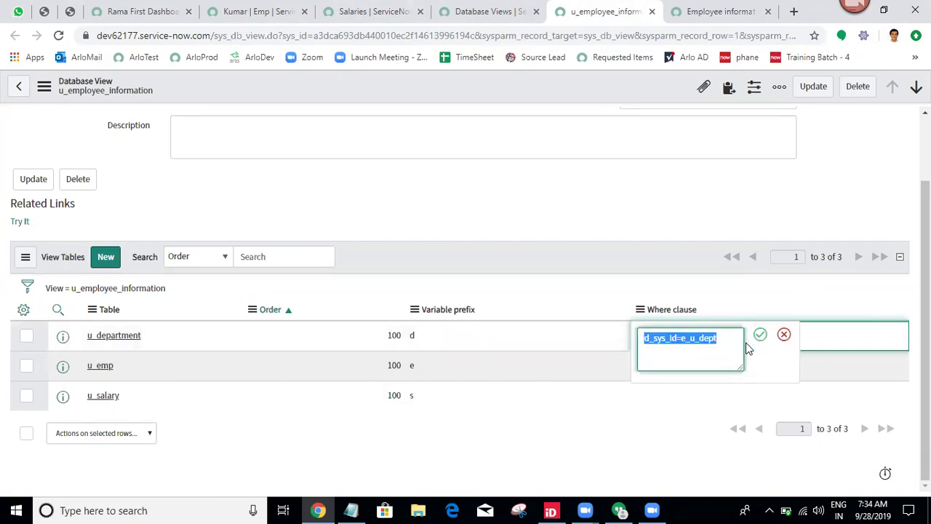
click(725, 337)
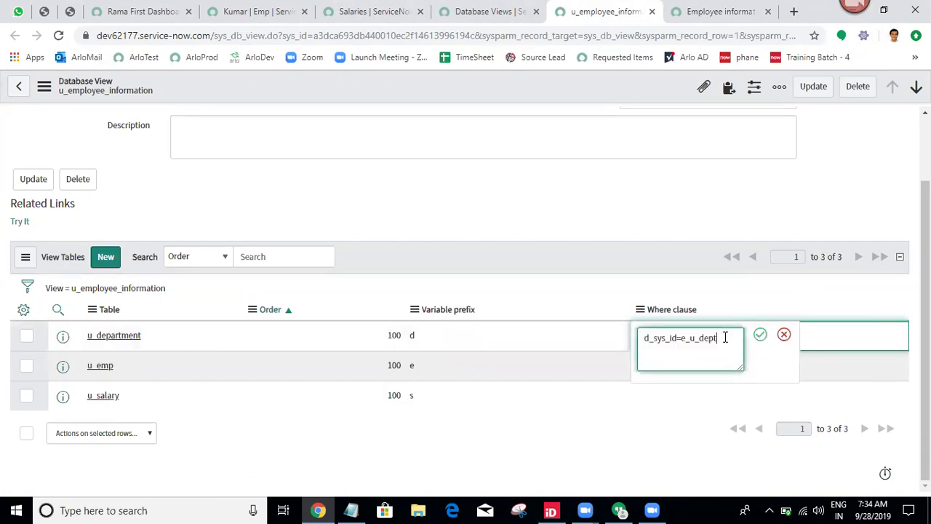
click(760, 336)
double_click(760, 341)
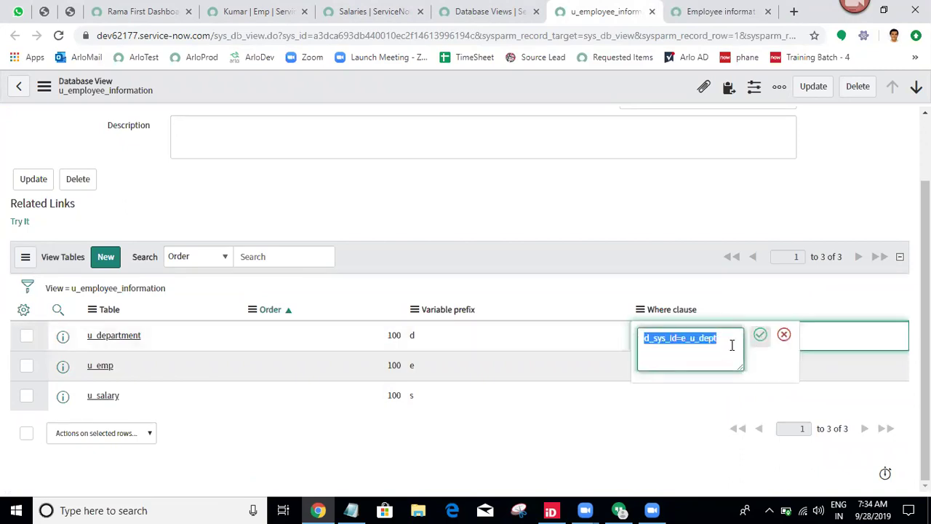
click(724, 346)
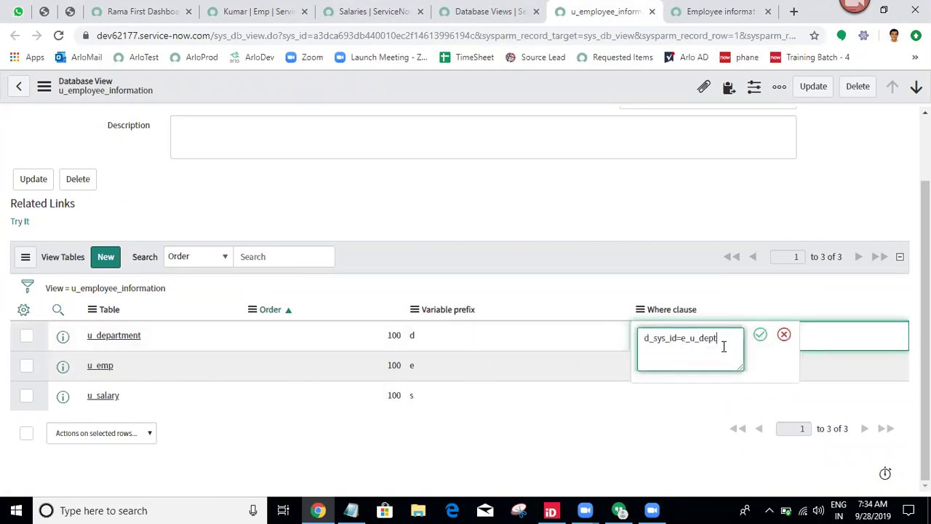
click(760, 335)
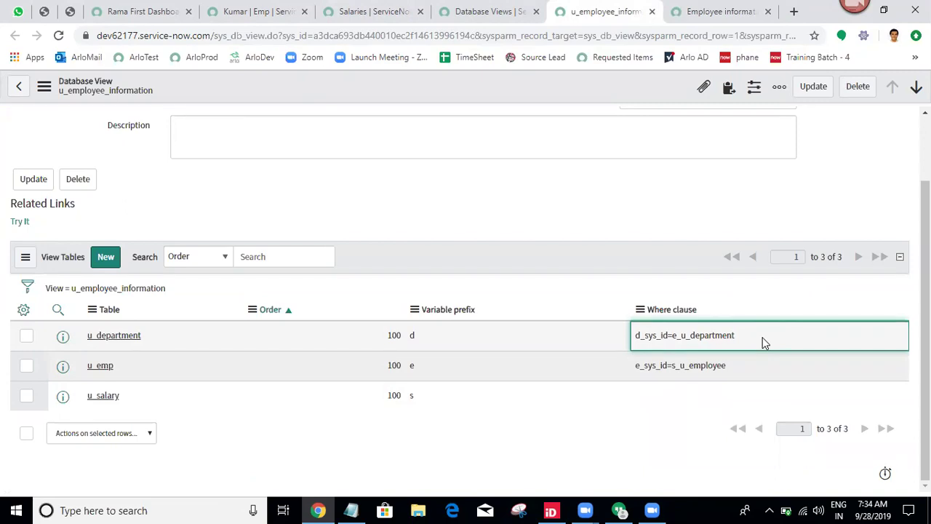
Open the u_department view table record in a new tab and save its Where clause with a trailing 1.
middle_click(108, 337)
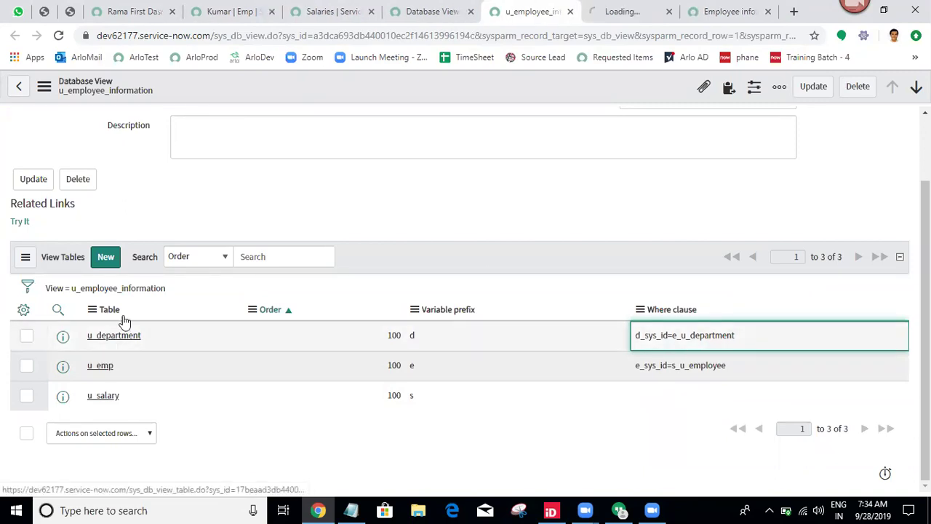
click(608, 11)
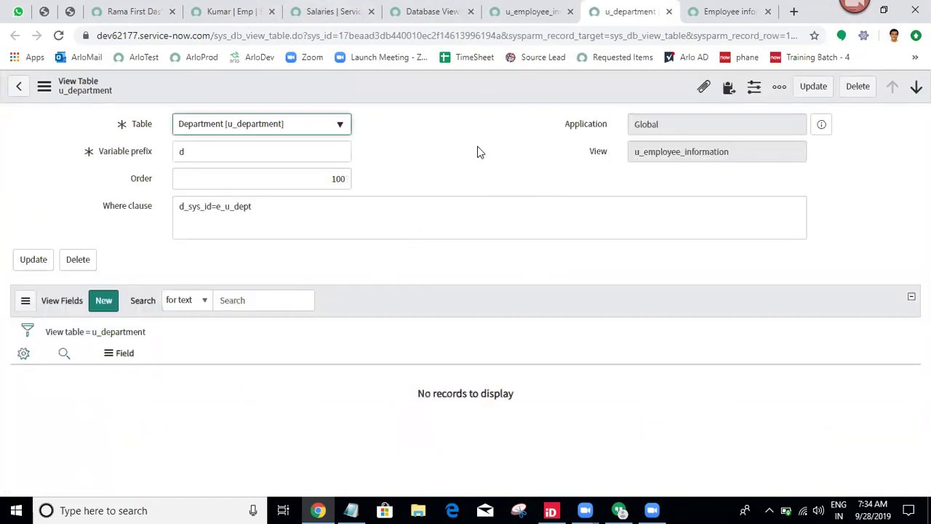
click(308, 207)
text(1)
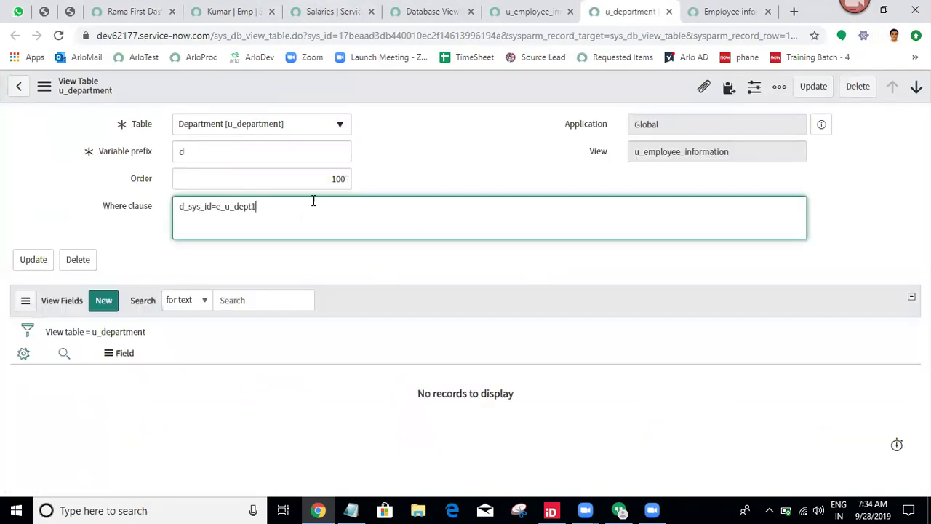
right_click(457, 81)
right_click(457, 80)
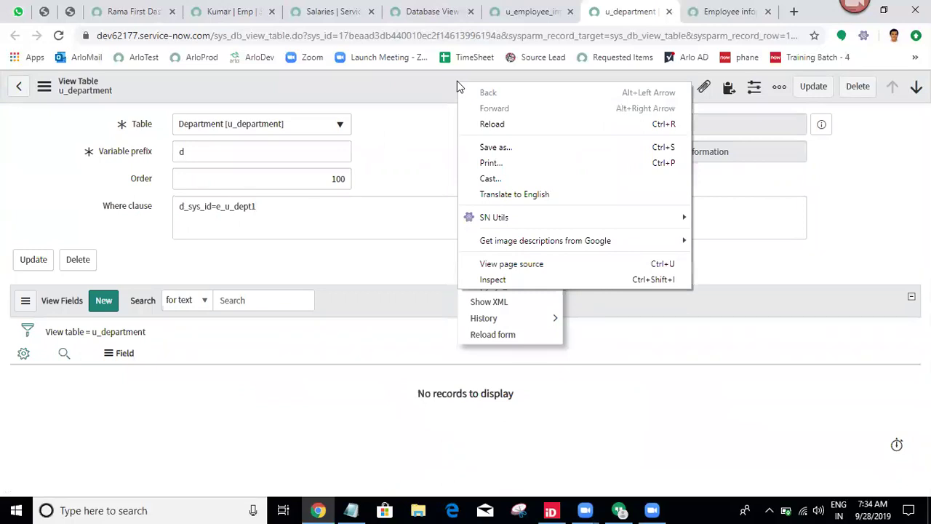
key(Escape)
click(466, 94)
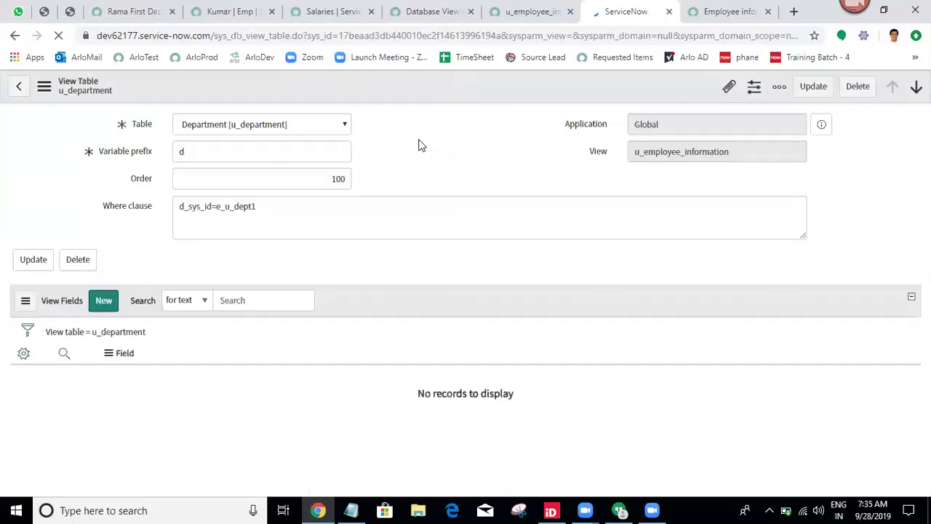
Remove the trailing 1 from the u_department Where clause and save the record again.
click(295, 218)
key(BackSpace)
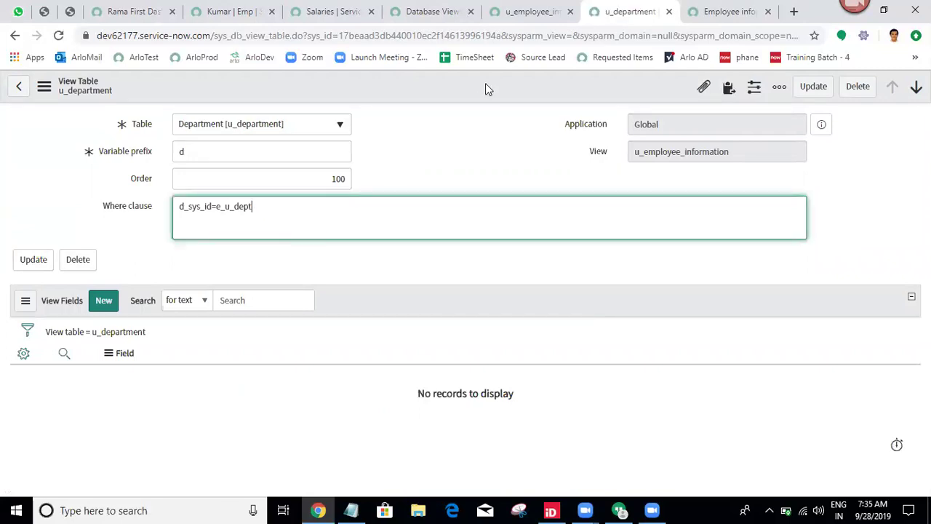
right_click(486, 86)
click(493, 93)
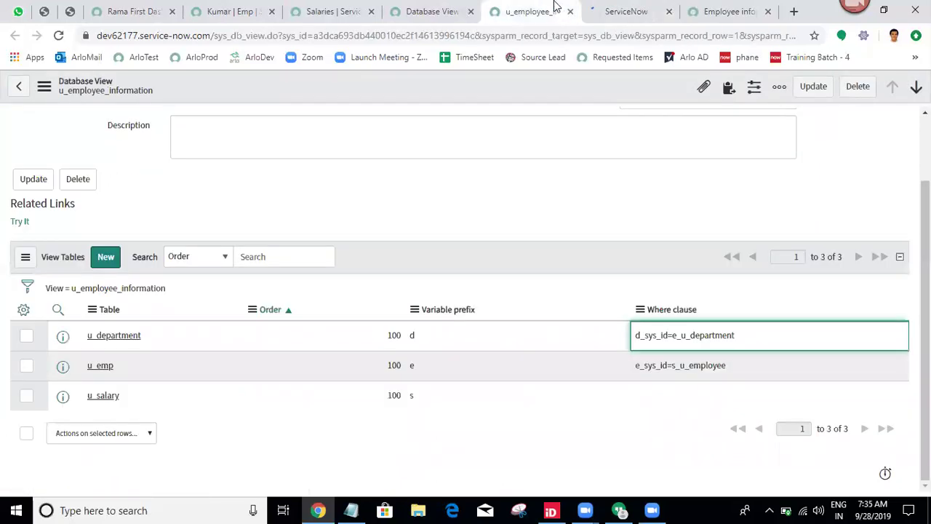
Reload the employee information list and the u_employee_information database view.
click(714, 10)
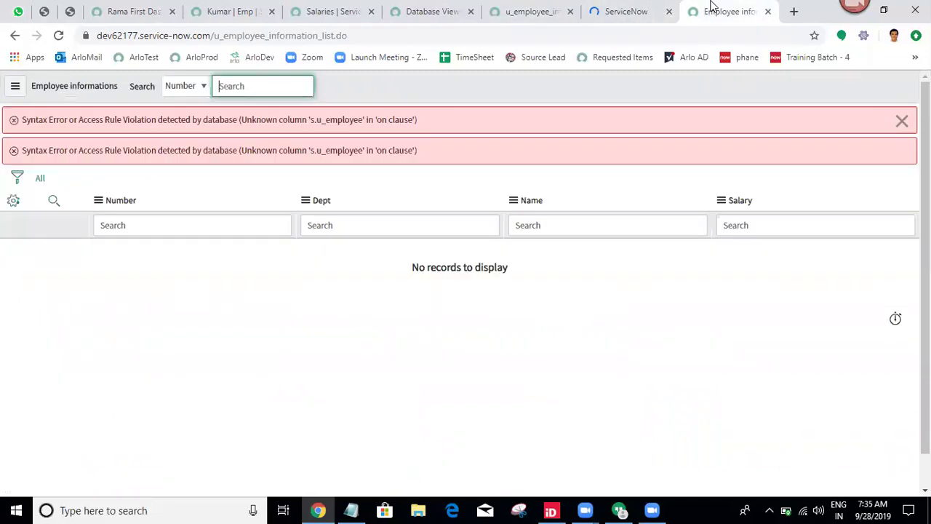
click(58, 34)
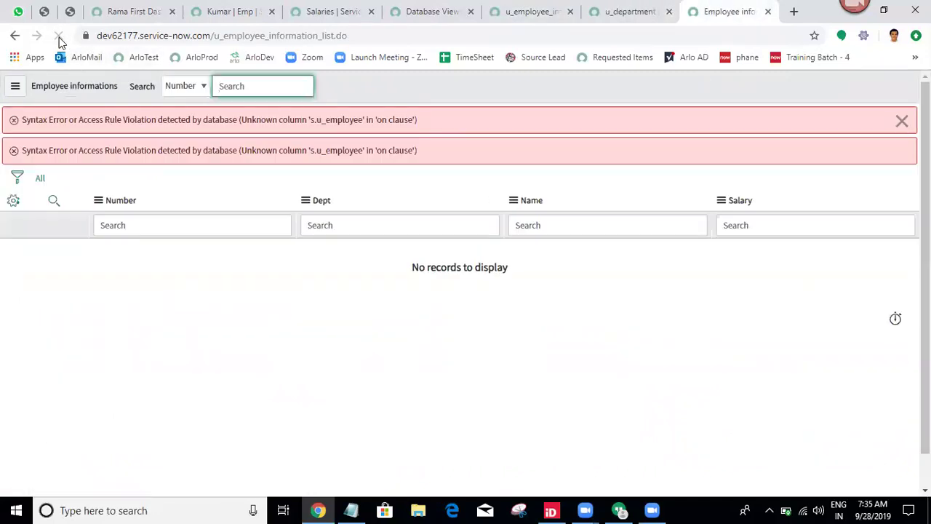
click(649, 8)
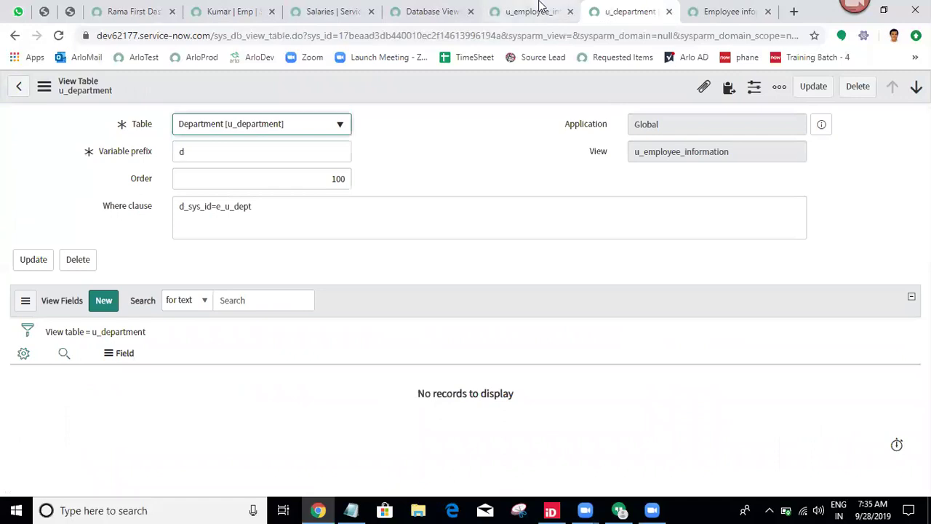
click(530, 11)
click(59, 36)
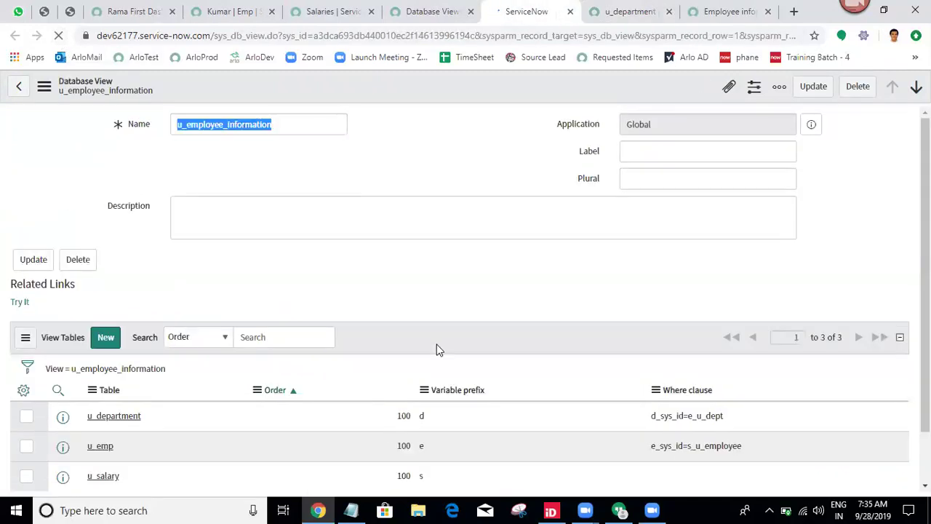
scroll(436, 344, down, 1)
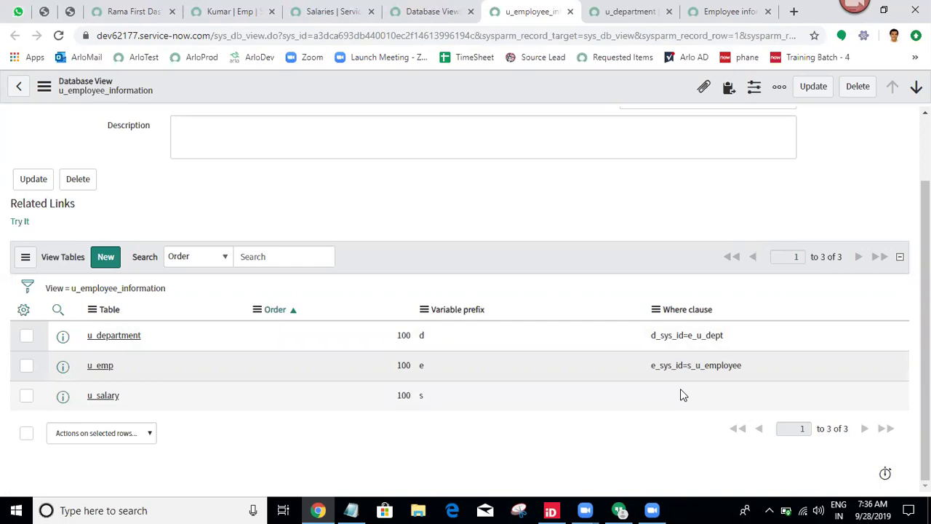
Set the u_salary where clause to s_u_employee=e_sys_id and save it.
click(683, 395)
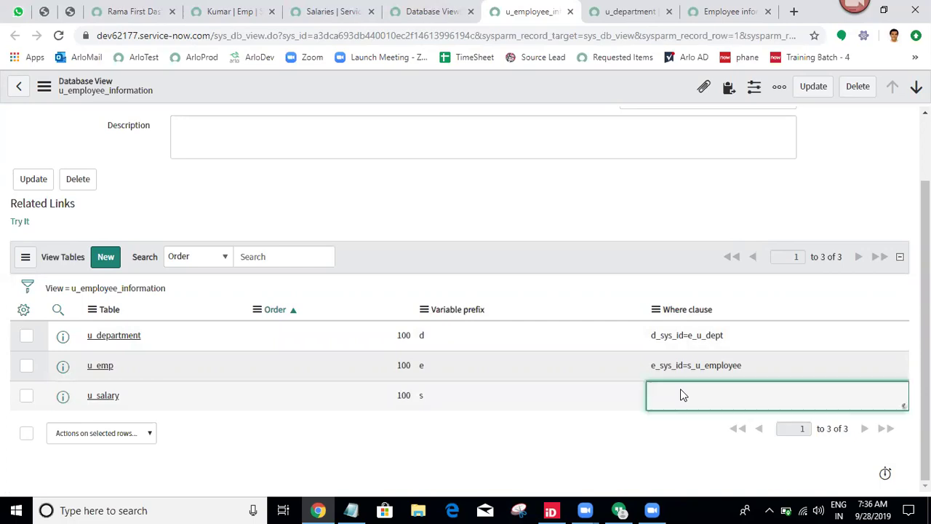
double_click(680, 391)
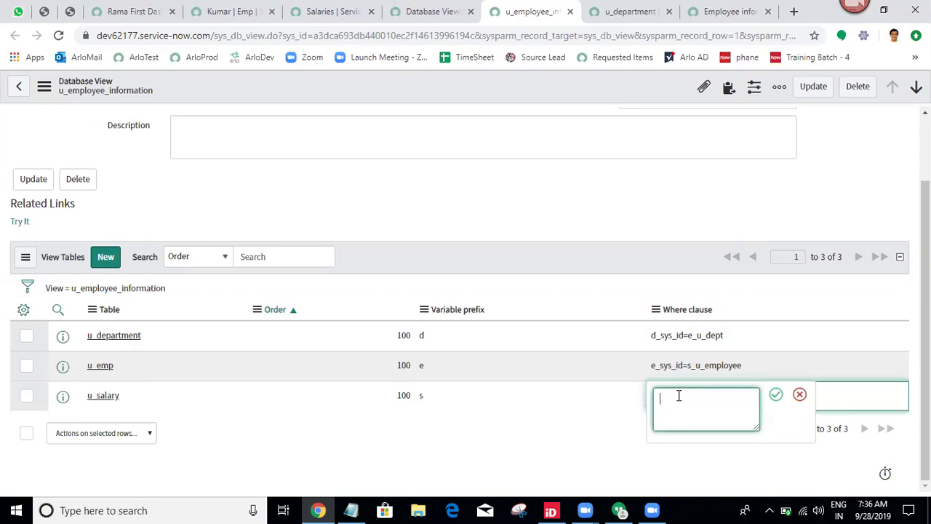
text(s_u_employee=e_sys_id)
click(776, 396)
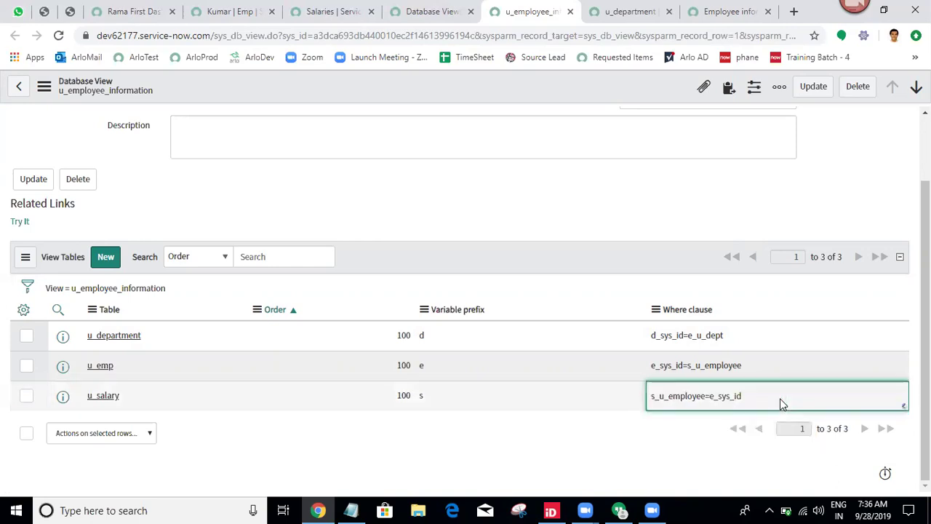
right_click(518, 78)
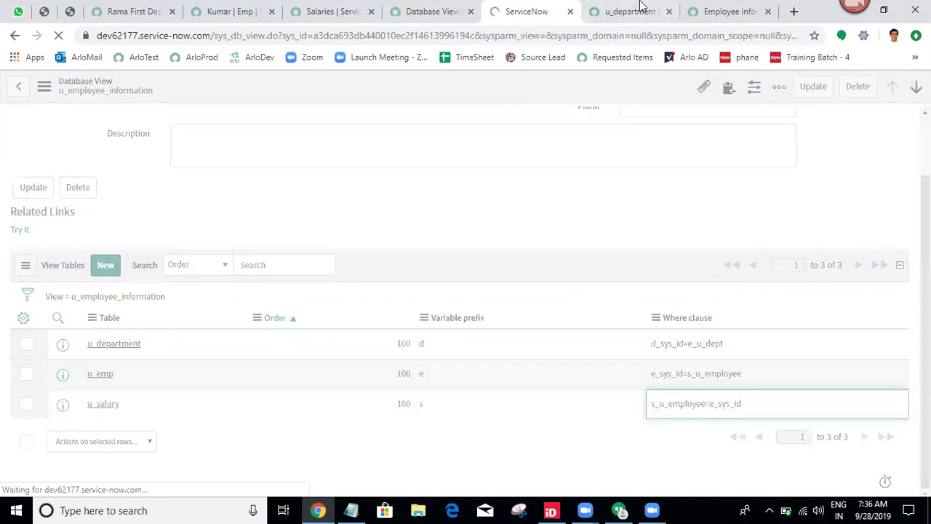
Reload the employee information list to retest the join, then return to the view.
click(727, 12)
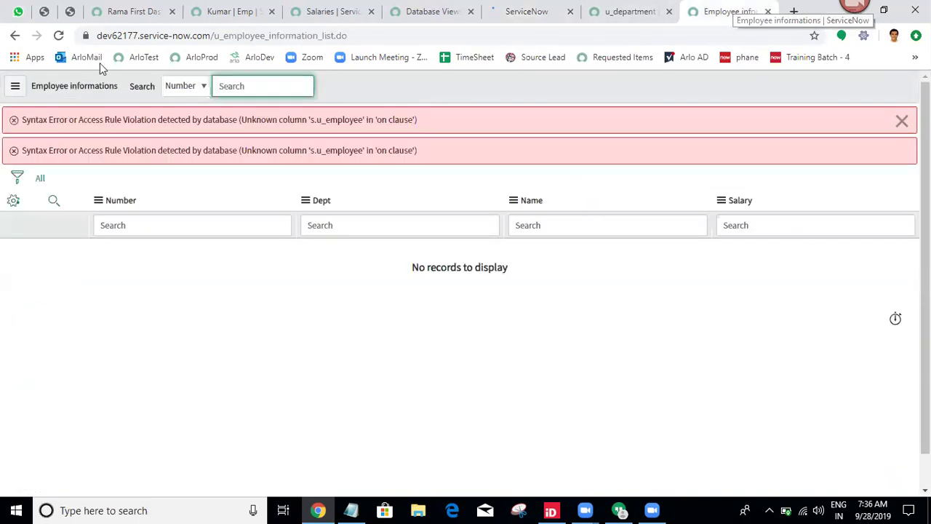
click(59, 36)
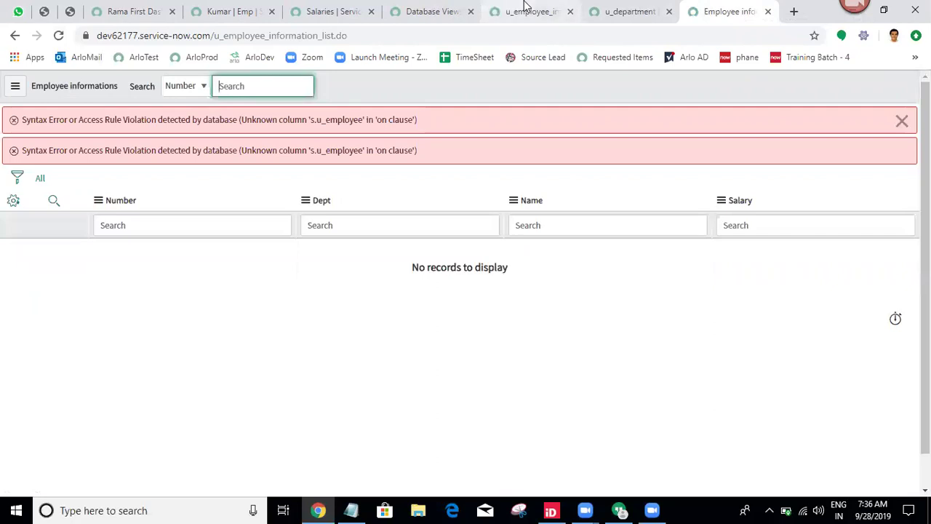
click(525, 10)
Clear the u_department where clause and save the empty value.
scroll(825, 314, down, 2)
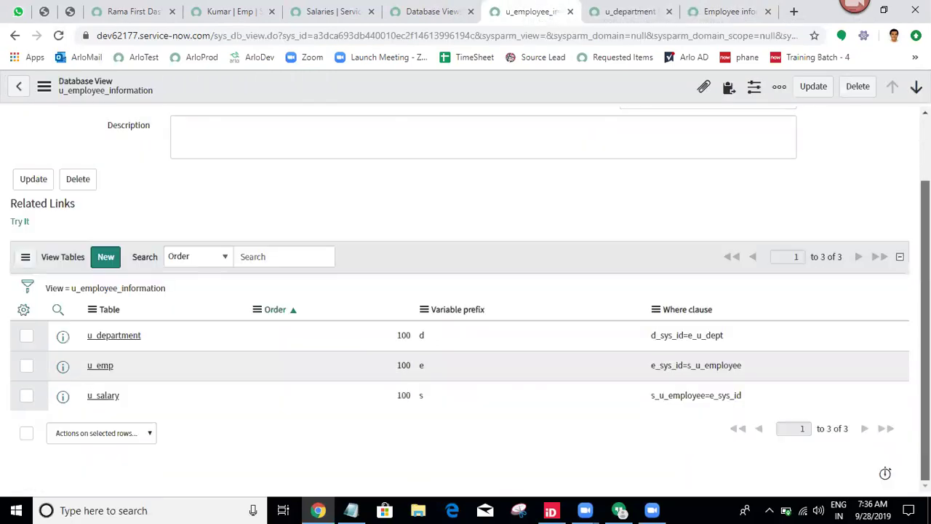
click(732, 344)
double_click(732, 344)
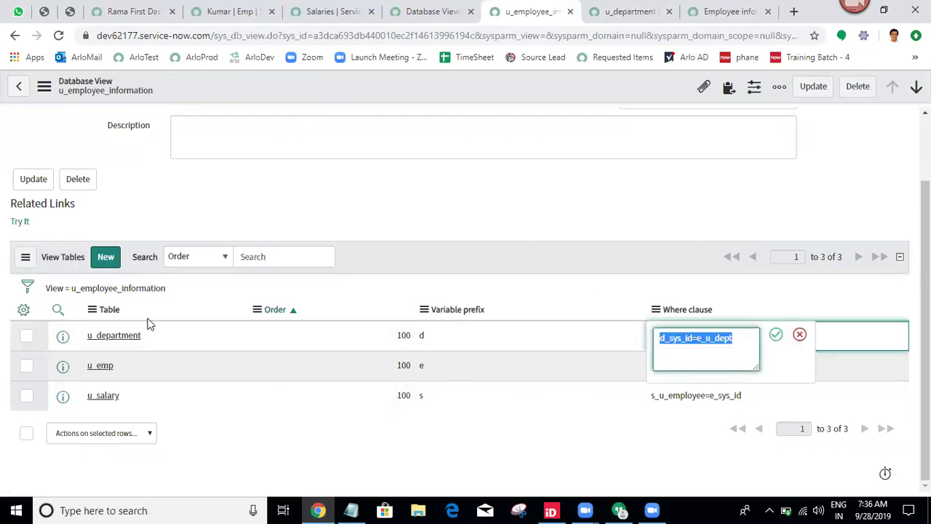
key(BackSpace)
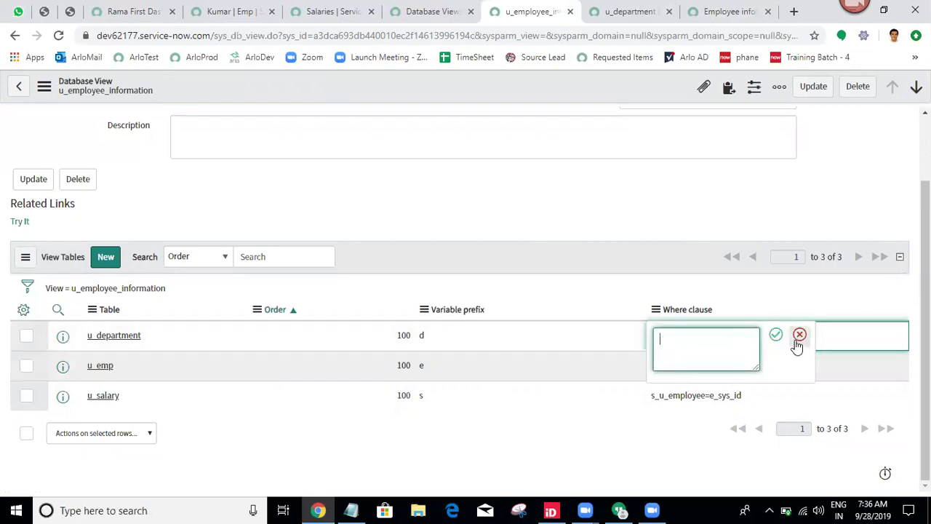
click(777, 340)
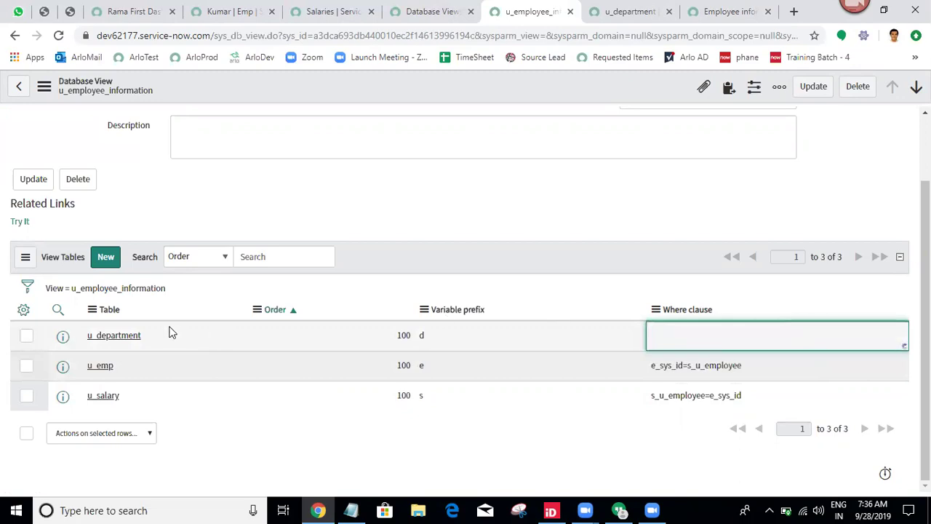
Delete the u_department row from the view tables list and confirm.
click(27, 337)
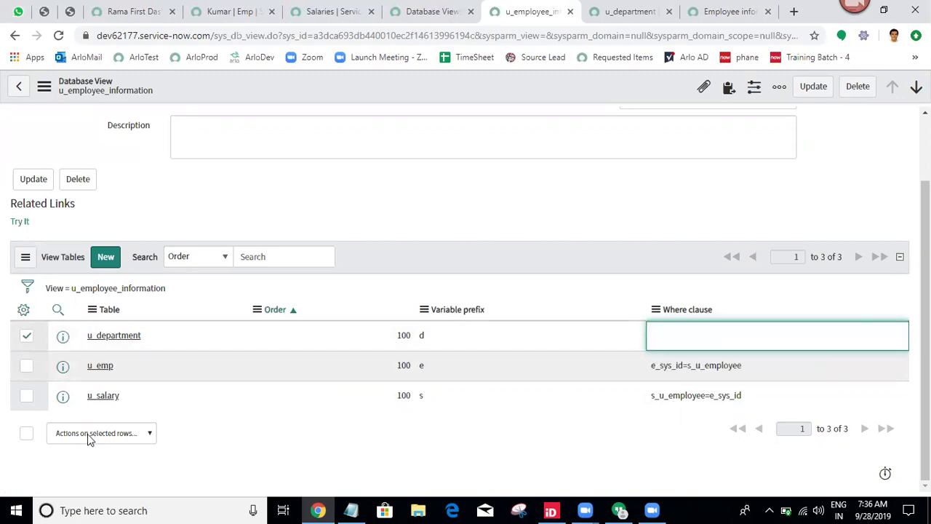
click(87, 434)
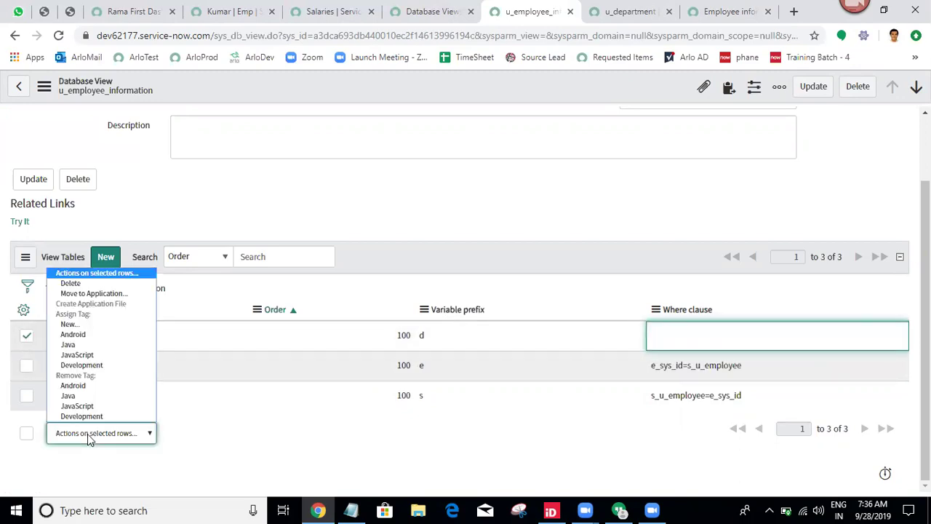
click(105, 284)
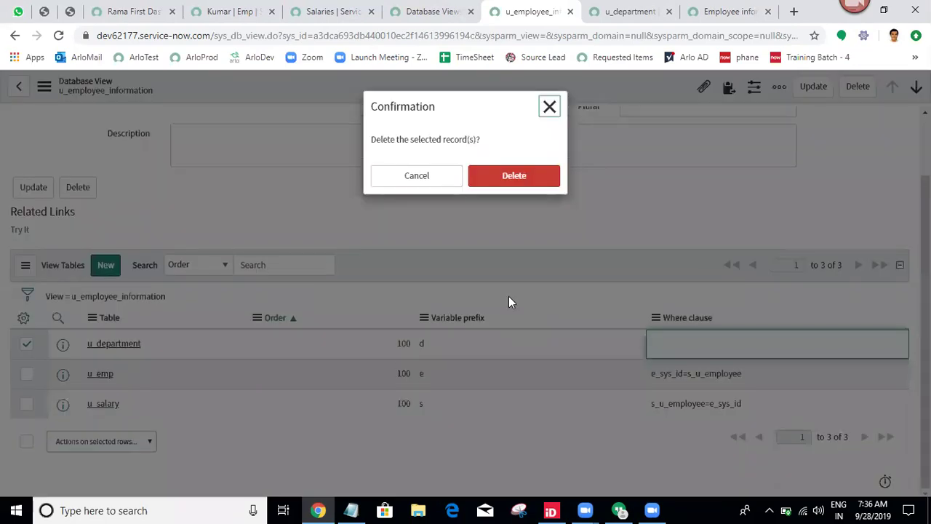
click(514, 178)
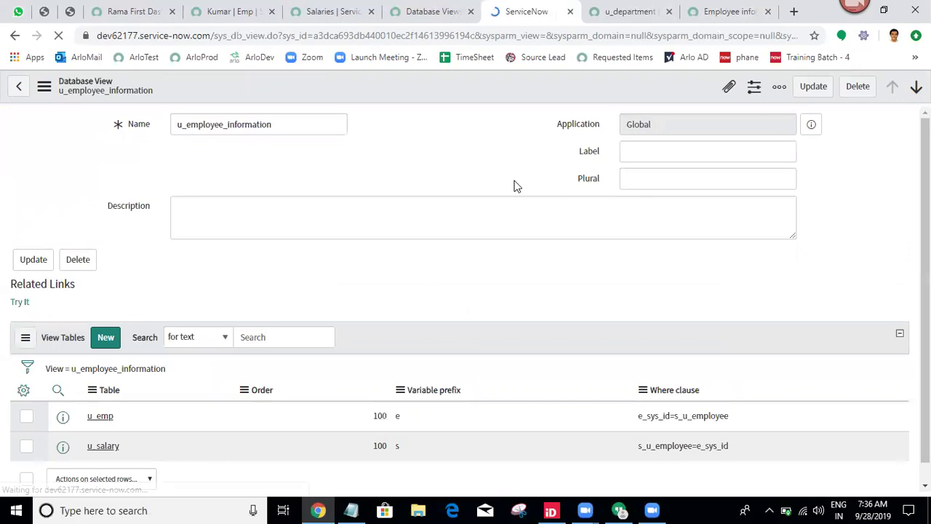
scroll(586, 443, down, 1)
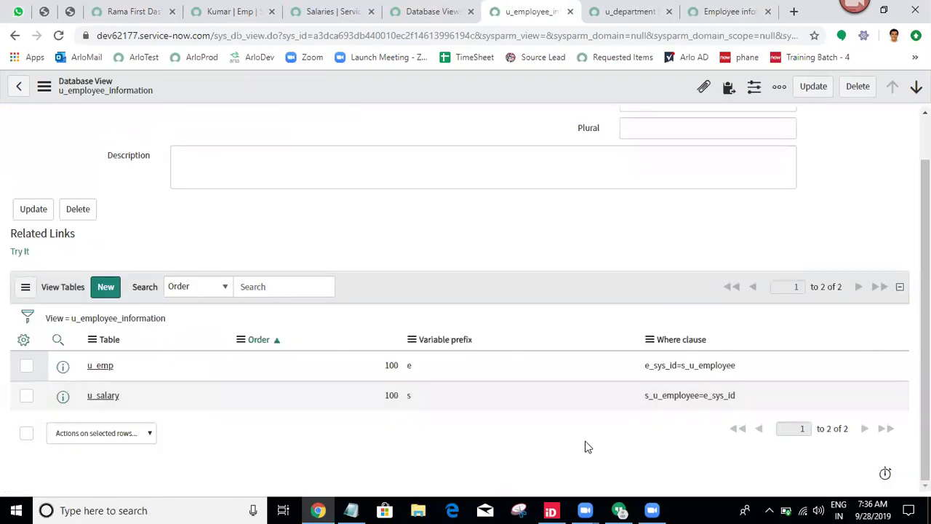
Clear the u_salary where clause and save it empty.
double_click(679, 396)
click(678, 396)
double_click(679, 396)
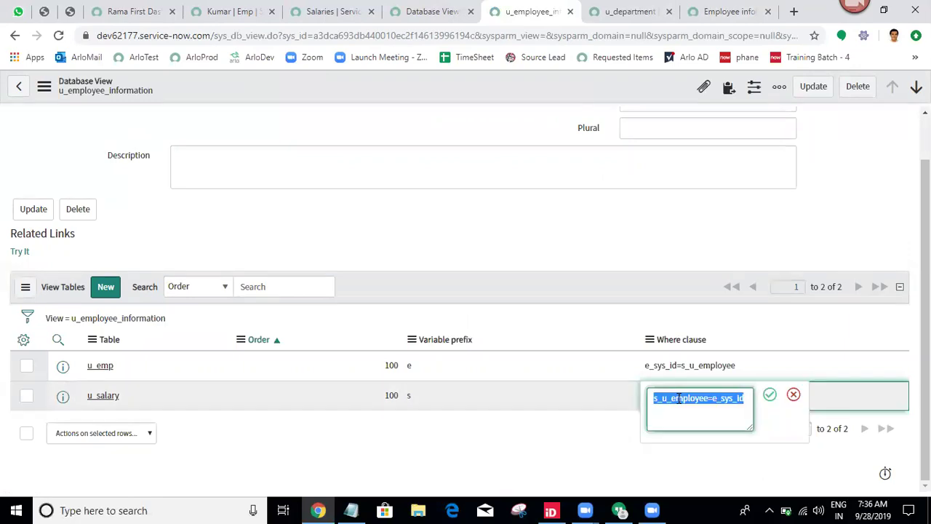
key(BackSpace)
click(770, 394)
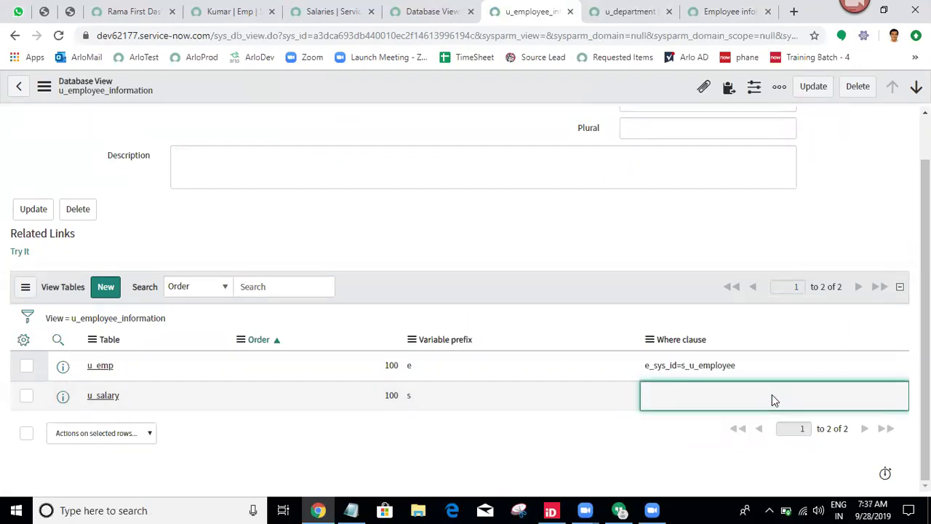
Reload the employee information list to see four joined records with Dept, Name and Salary.
click(753, 7)
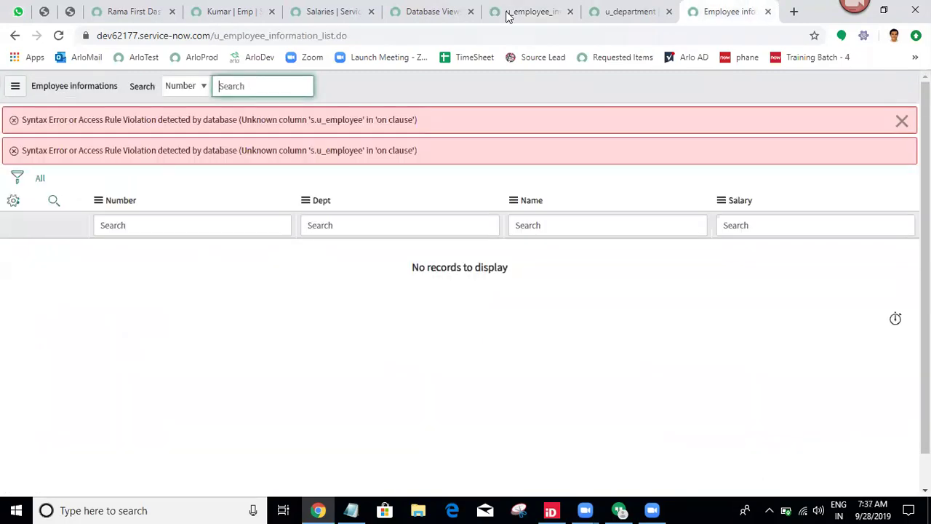
click(58, 36)
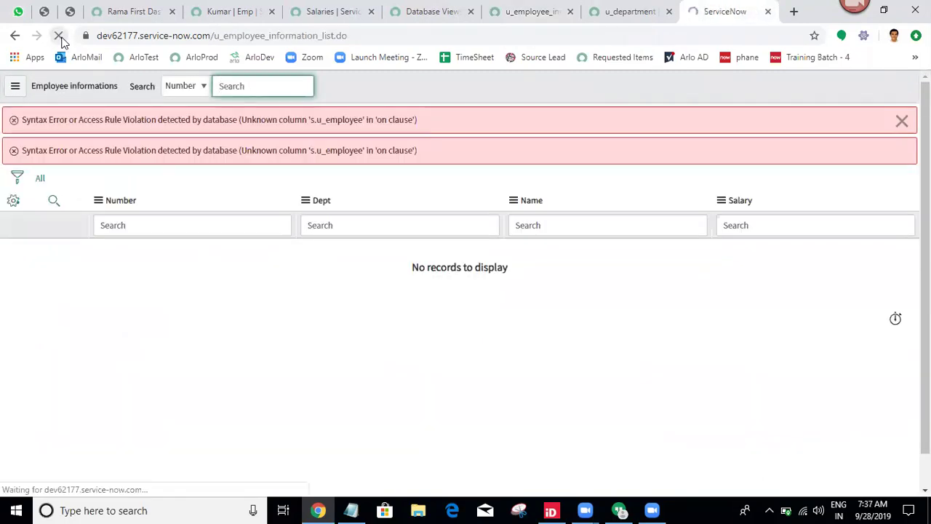
scroll(465, 255, down, 1)
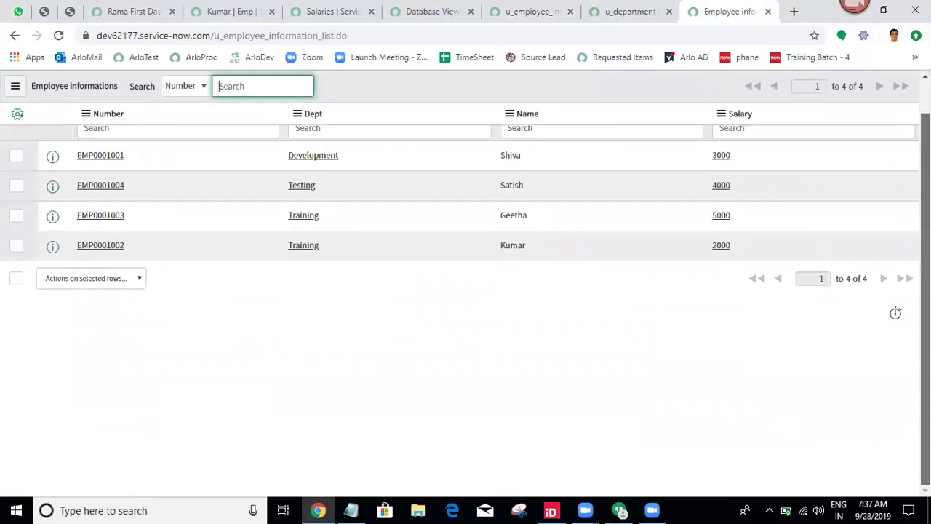
scroll(785, 249, up, 1)
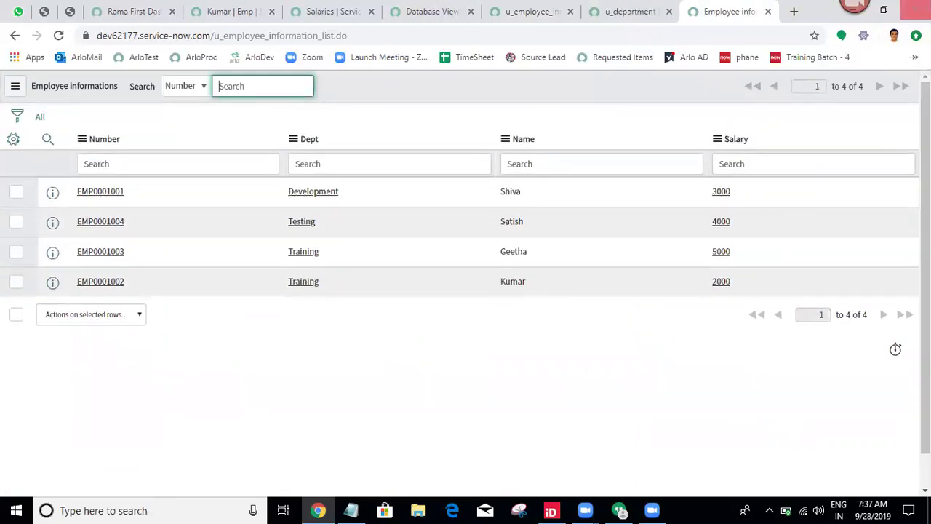
scroll(773, 212, down, 1)
scroll(773, 212, up, 1)
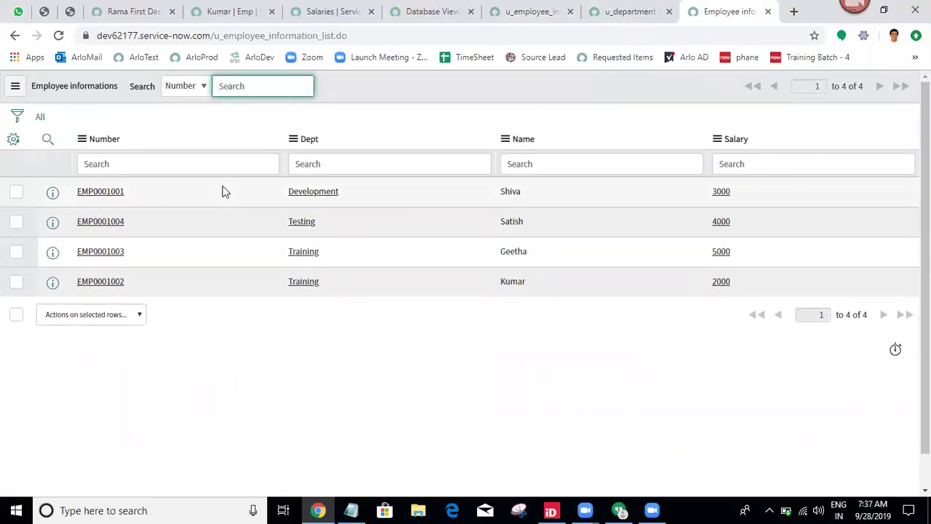
click(138, 10)
Filter the navigator for 'view / run' and open Reports View / Run in a new tab.
click(108, 124)
text(vi)
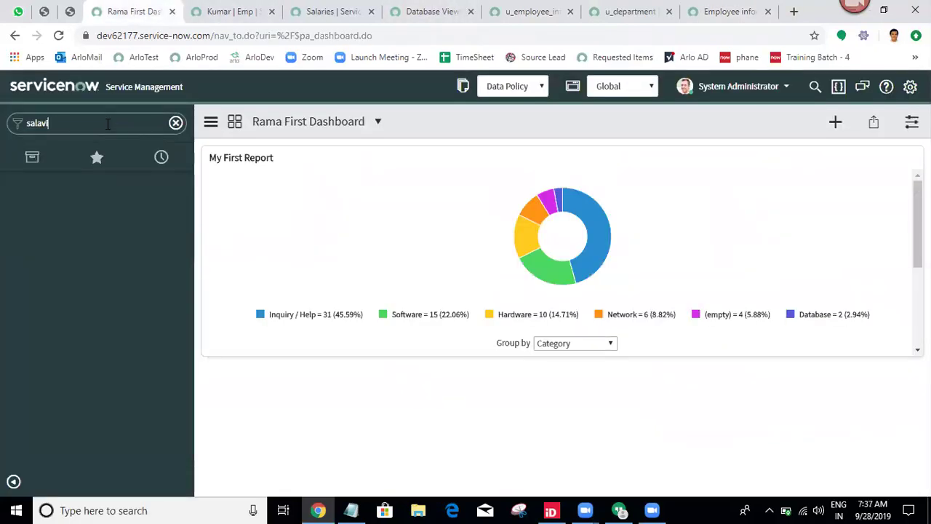
text(ew)
key(ctrl+a)
text(view)
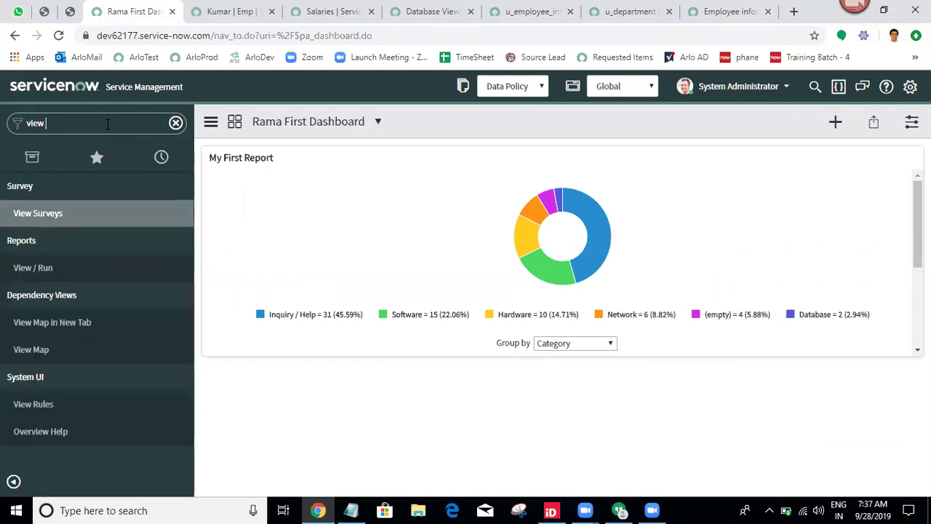
text( / run)
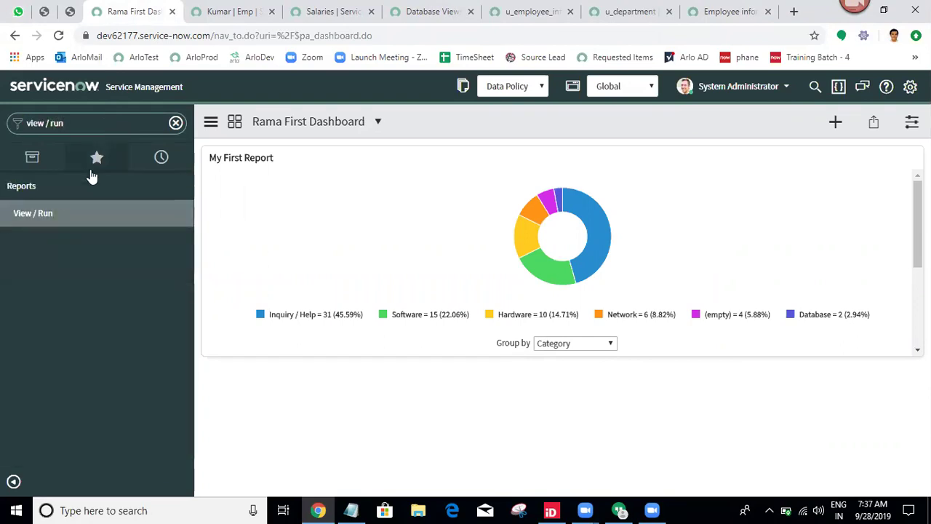
ctrl+click(84, 211)
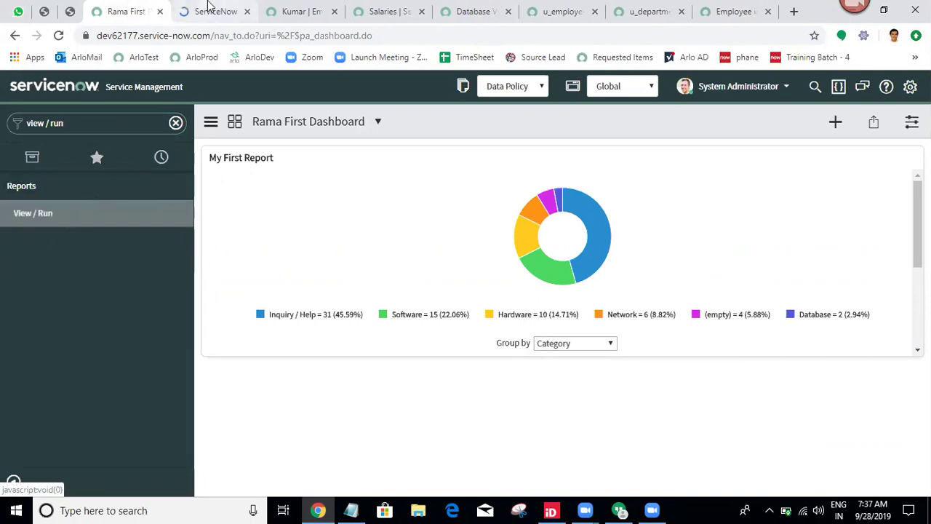
click(209, 9)
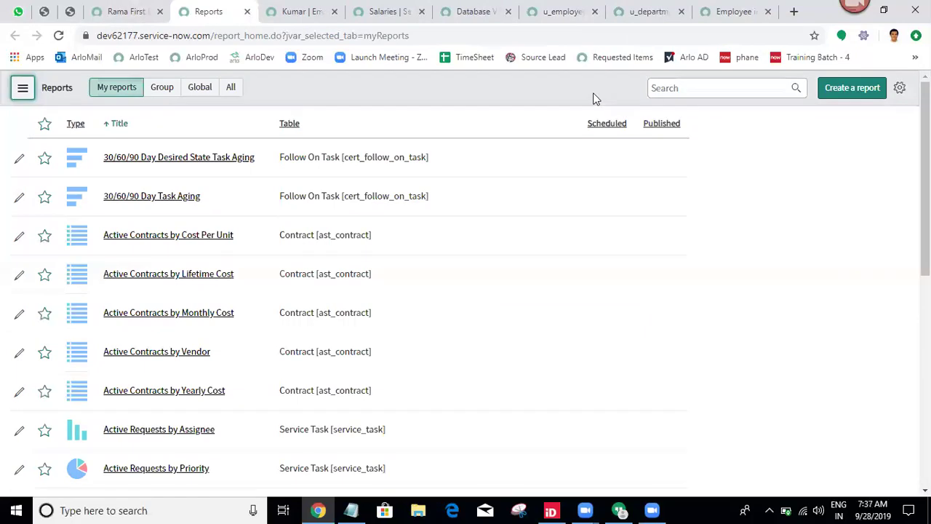
Start a new report named 'employee information' on the Employee information [u_employee_information] table.
click(758, 85)
click(850, 88)
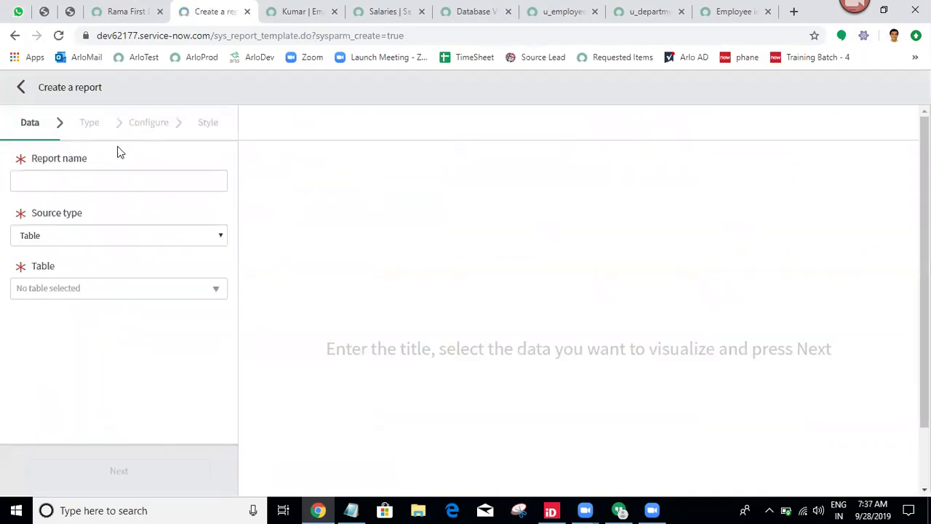
click(90, 175)
text(em)
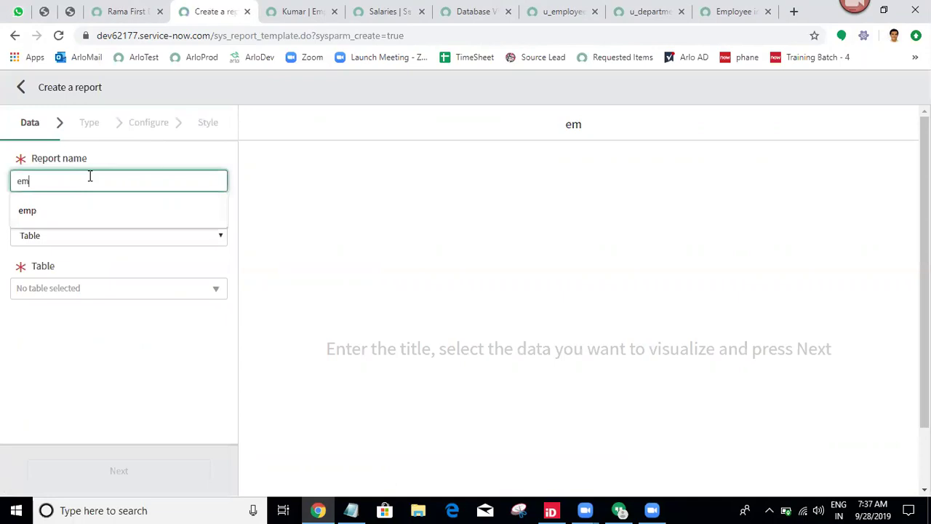
text(ployee i)
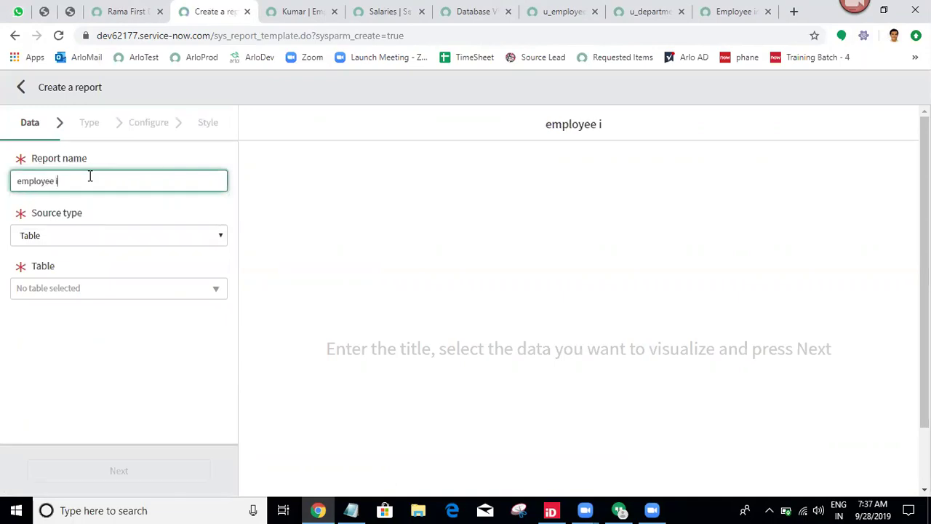
text(nformation)
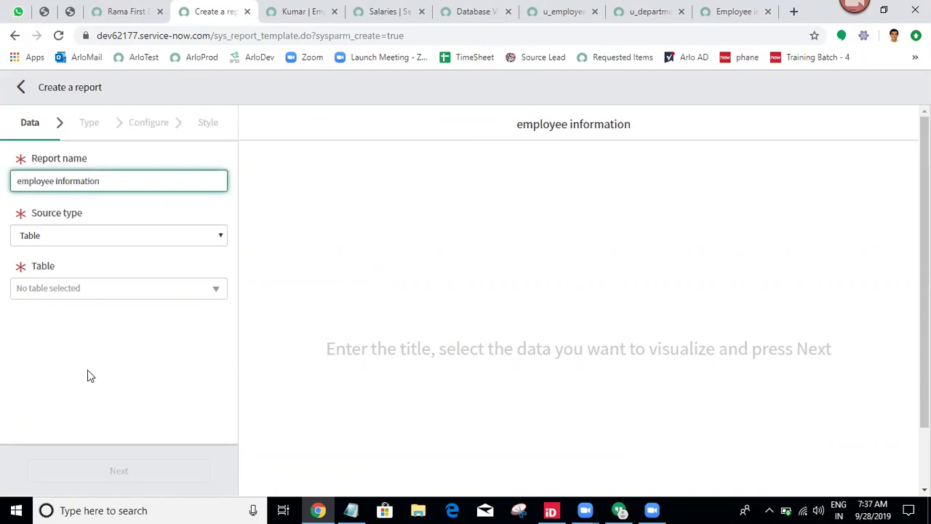
click(82, 289)
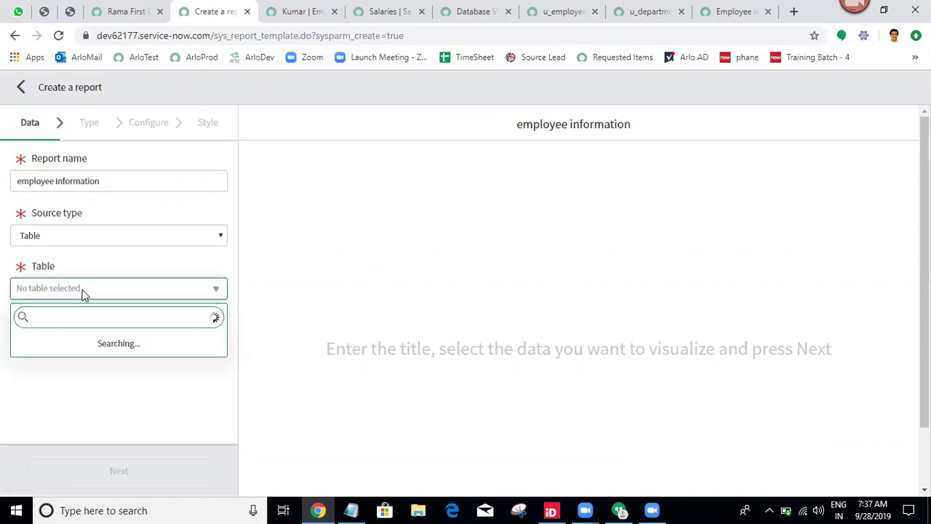
text(u_empl)
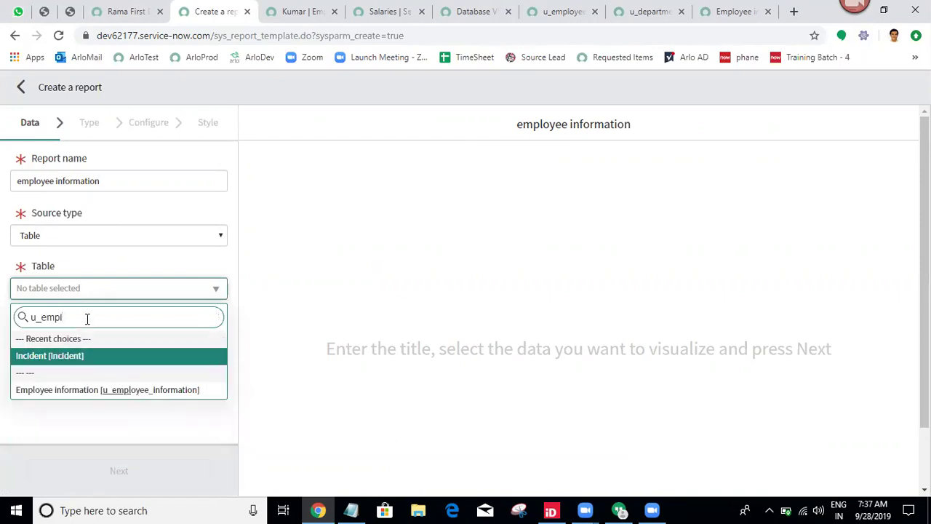
click(84, 393)
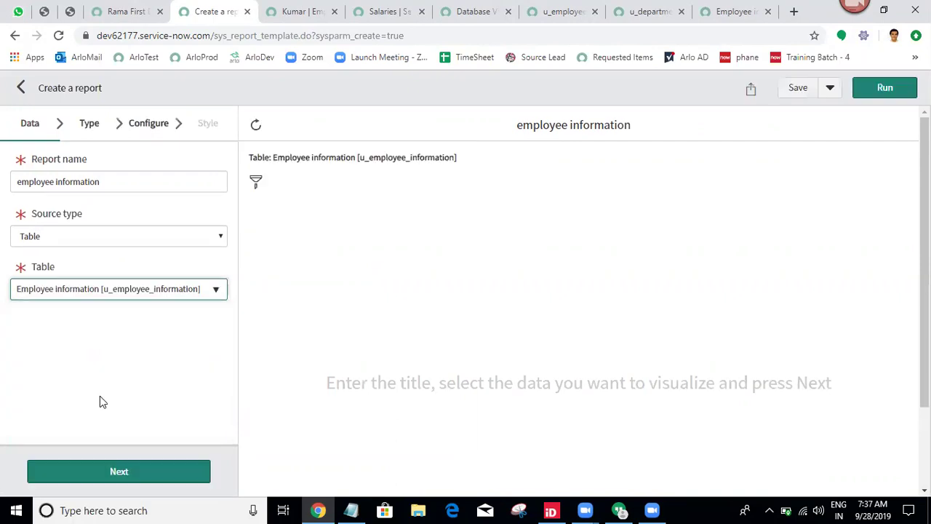
Run the report to preview its four records and save it.
click(124, 473)
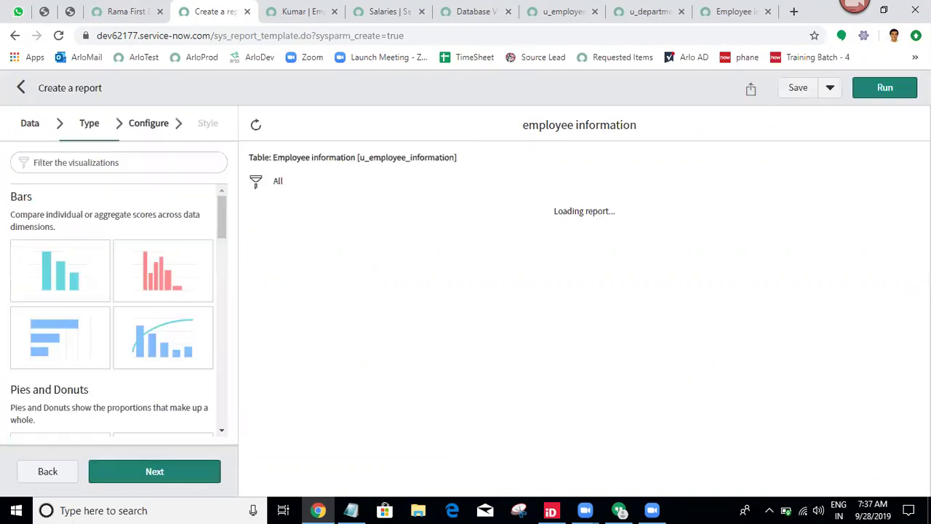
click(886, 89)
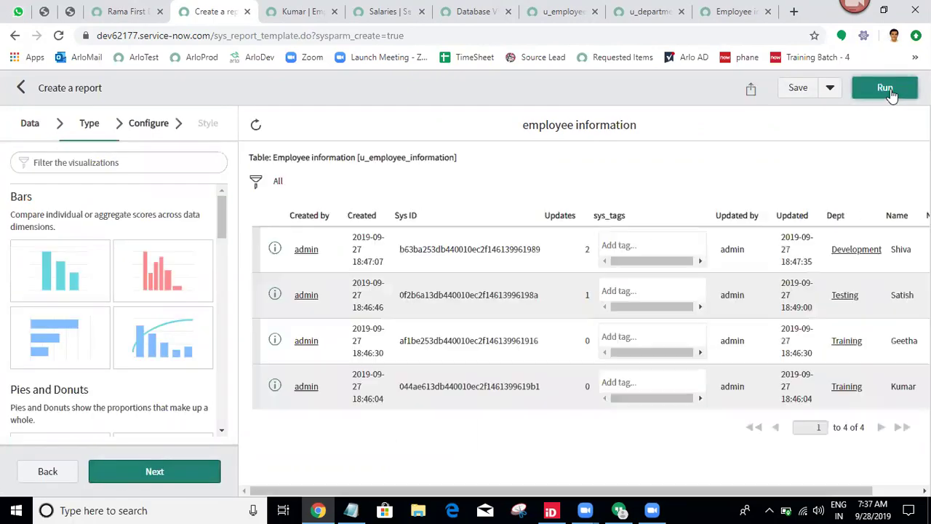
click(801, 94)
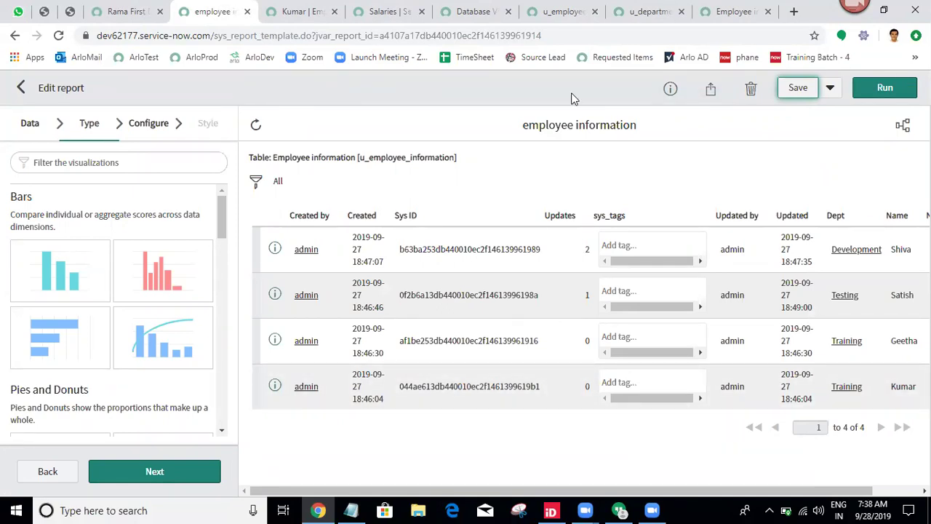
Check the Salaries, u_department and Employee informations tabs, closing Personalize List Columns unchanged.
click(557, 6)
click(403, 6)
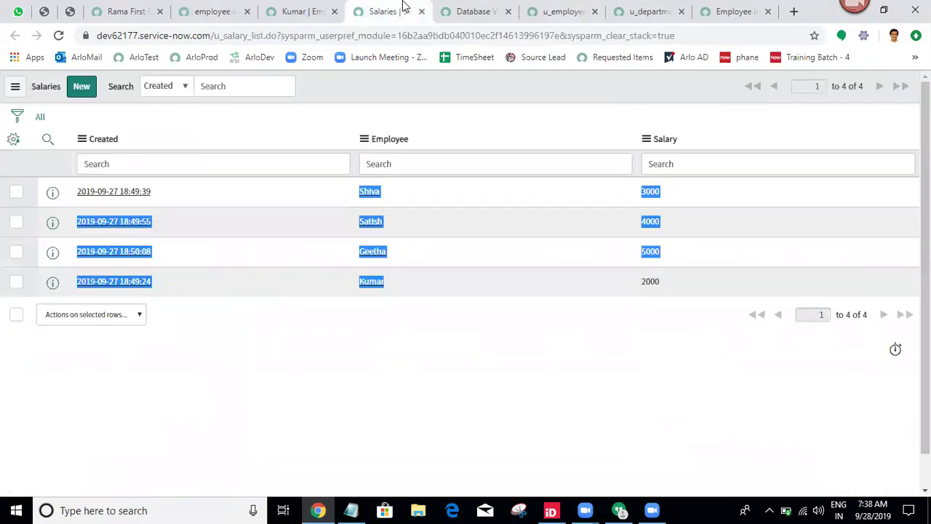
click(670, 7)
click(752, 6)
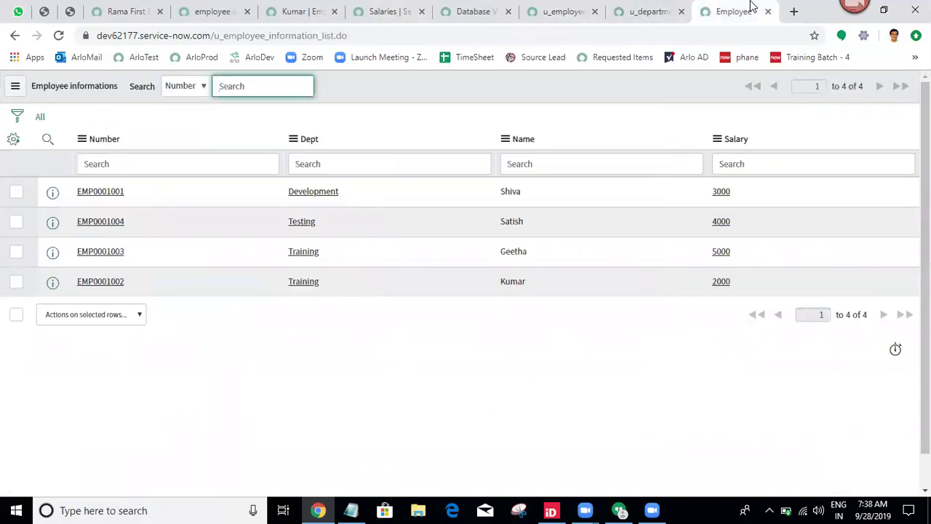
click(637, 9)
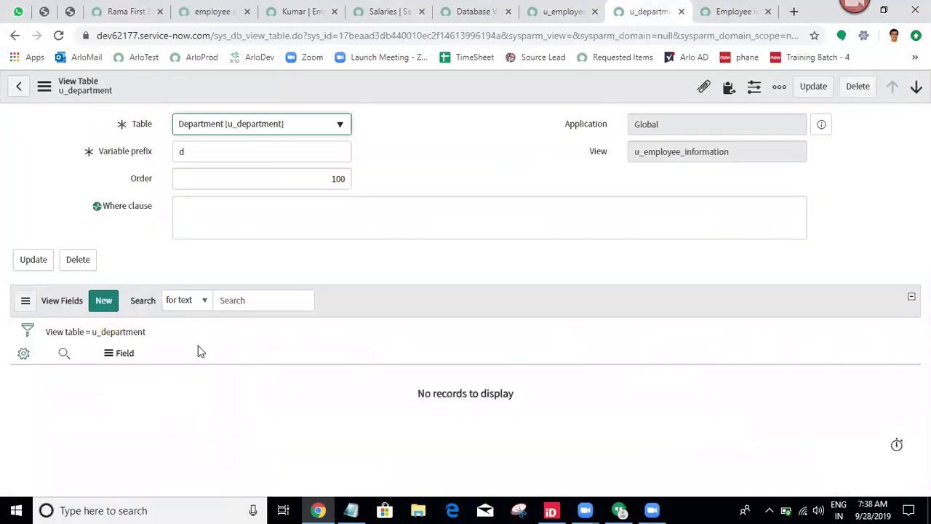
click(24, 353)
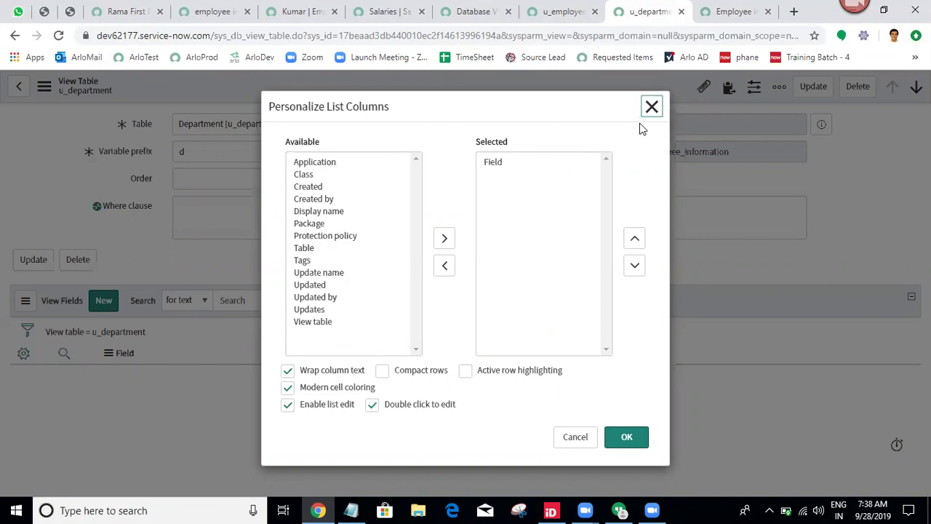
click(652, 107)
click(730, 9)
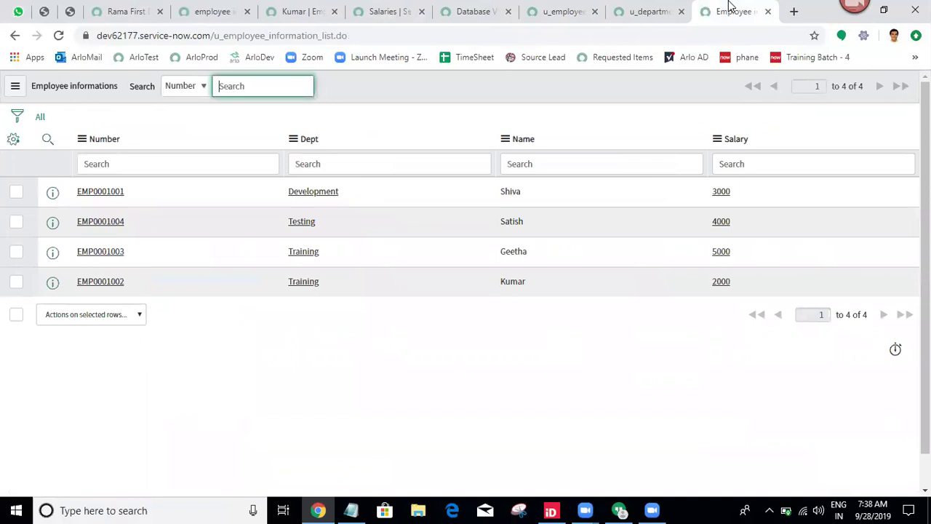
Add the Left join column to the u_employee_information view tables list and reload.
click(550, 9)
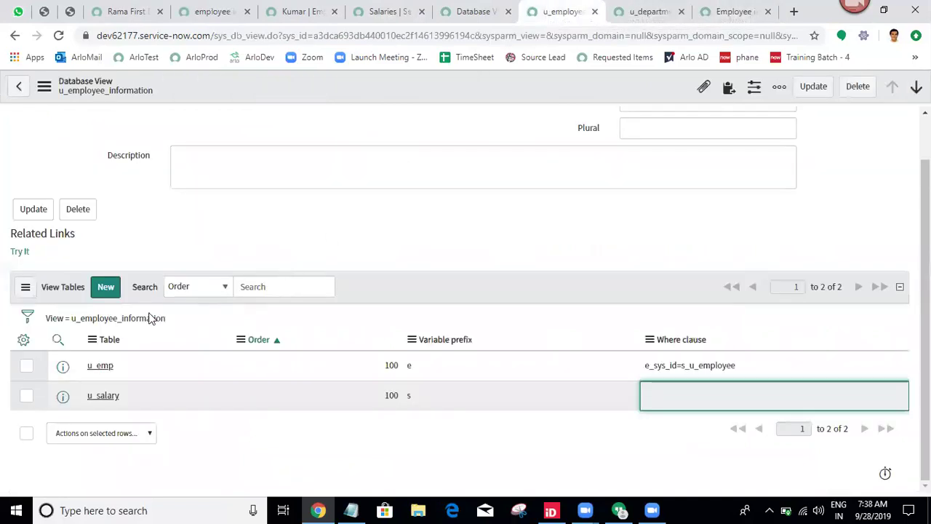
click(24, 341)
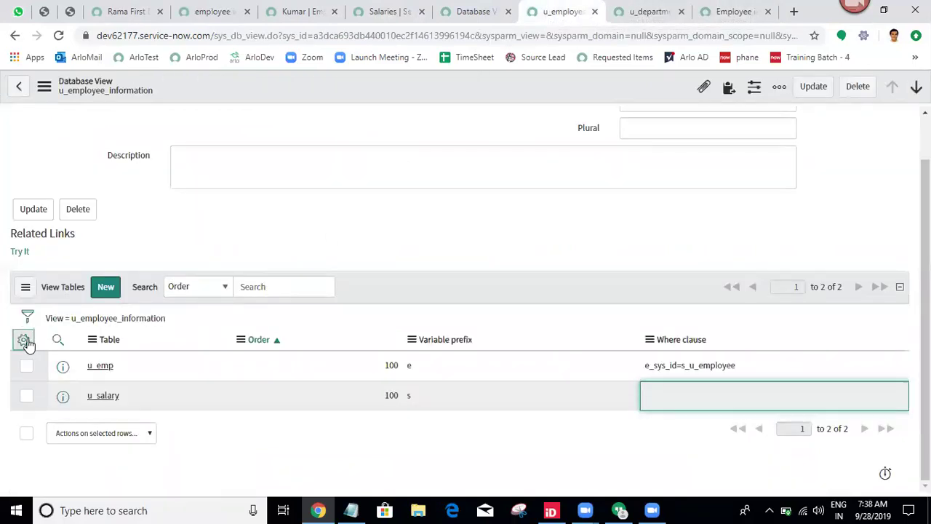
double_click(312, 240)
click(629, 440)
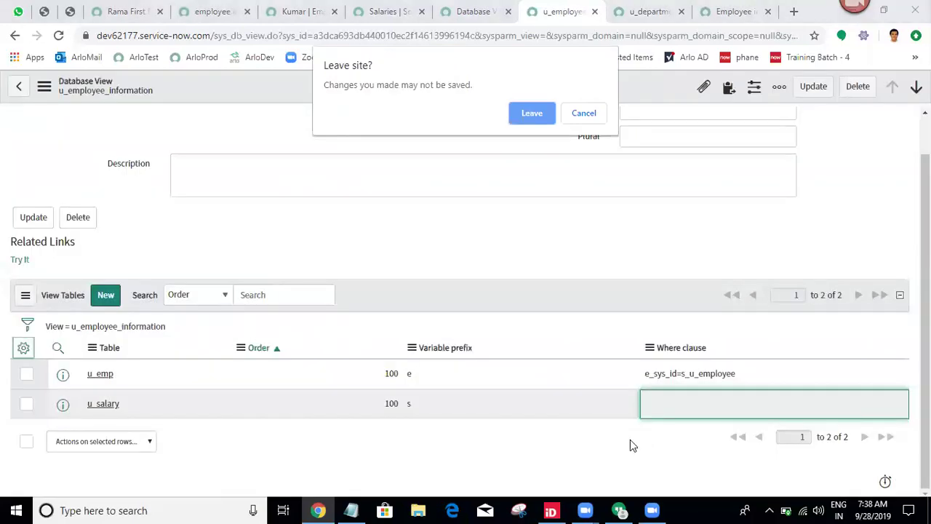
click(532, 113)
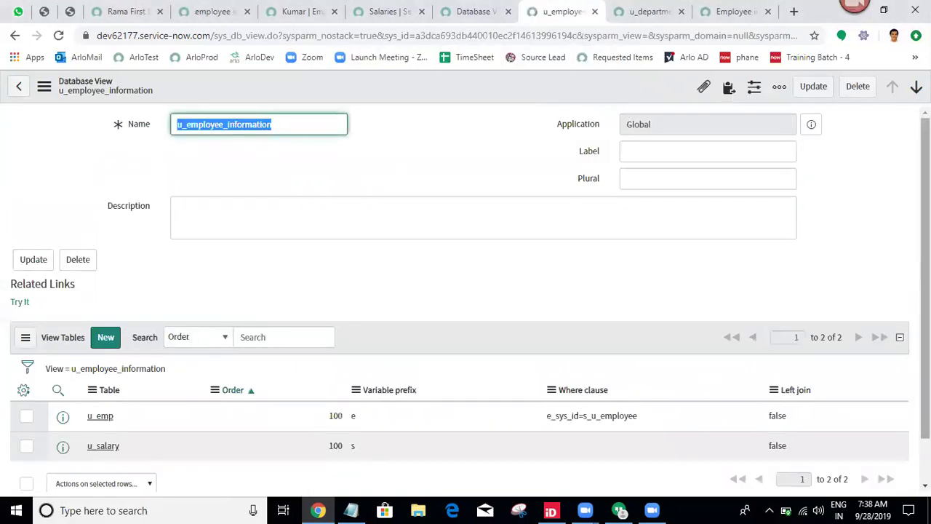
scroll(837, 331, down, 2)
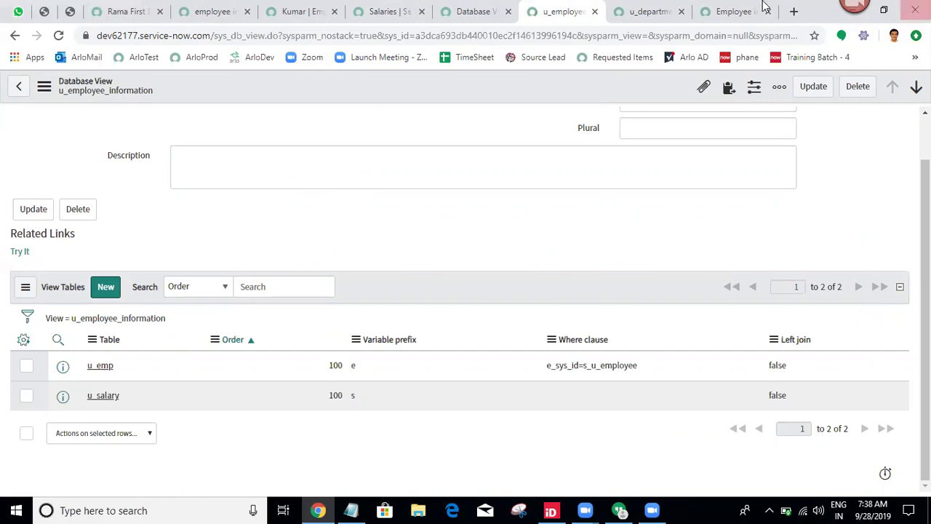
Delete the 2000 salary record from the Salaries list, leaving three salary records.
click(733, 11)
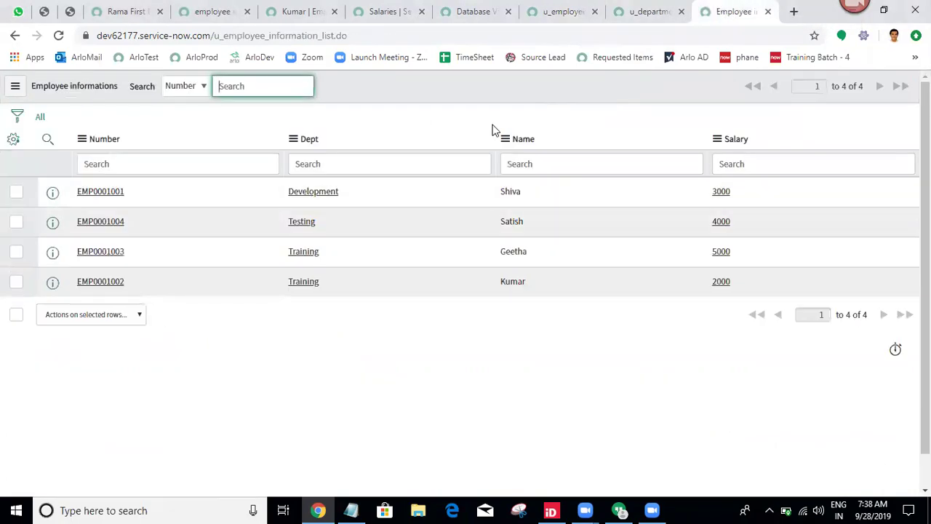
click(386, 11)
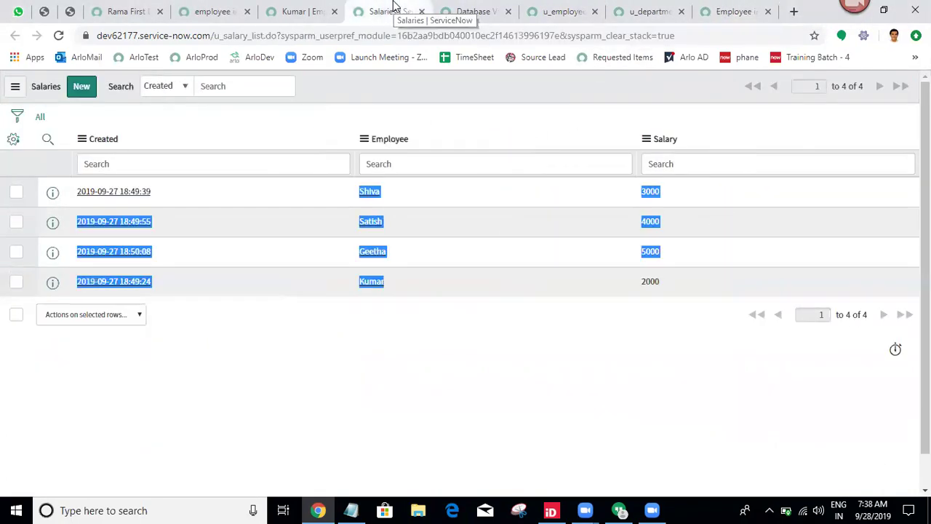
click(342, 397)
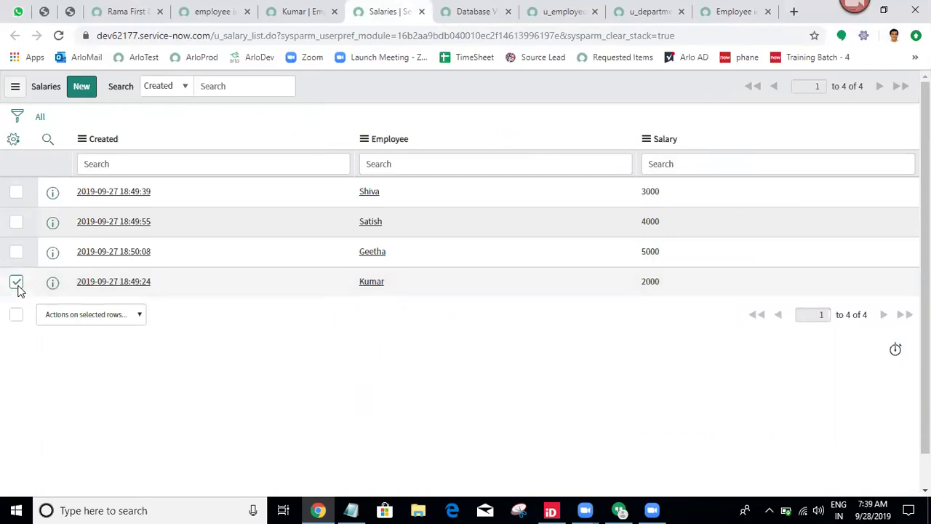
click(48, 314)
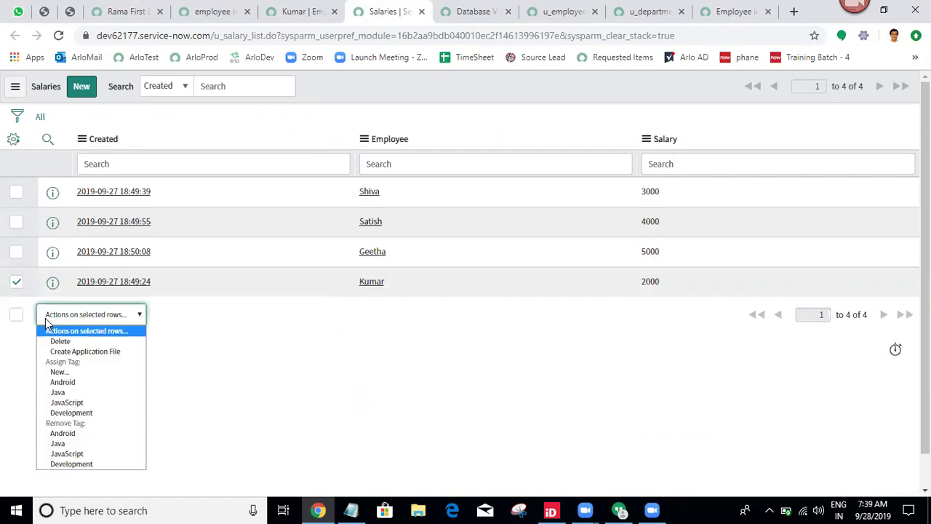
click(59, 341)
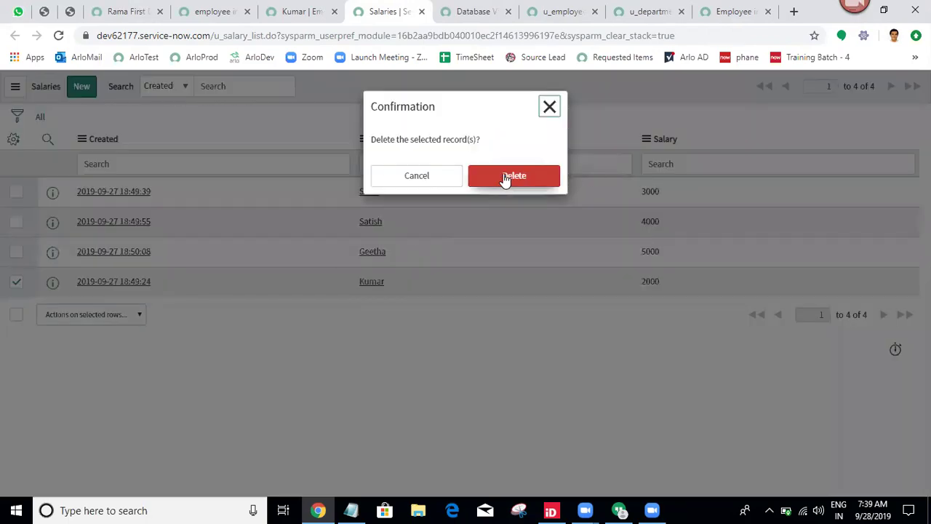
click(505, 178)
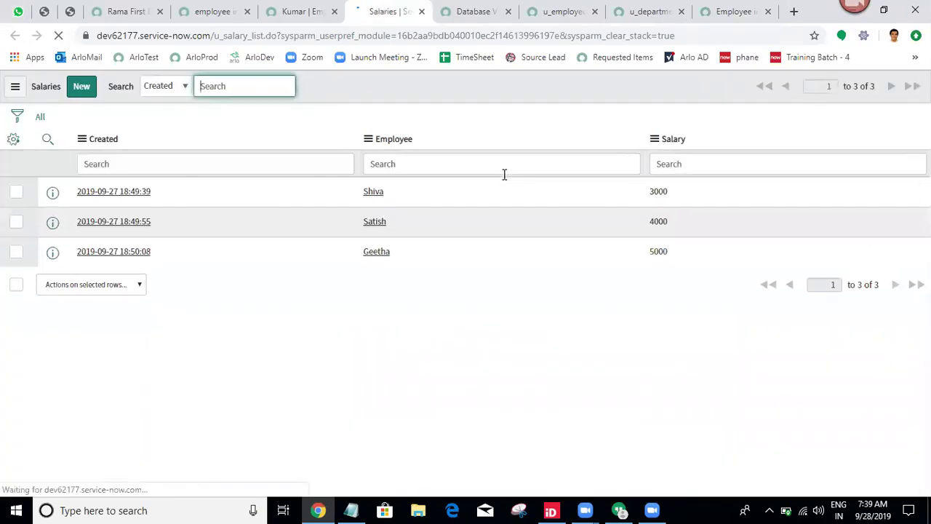
click(754, 9)
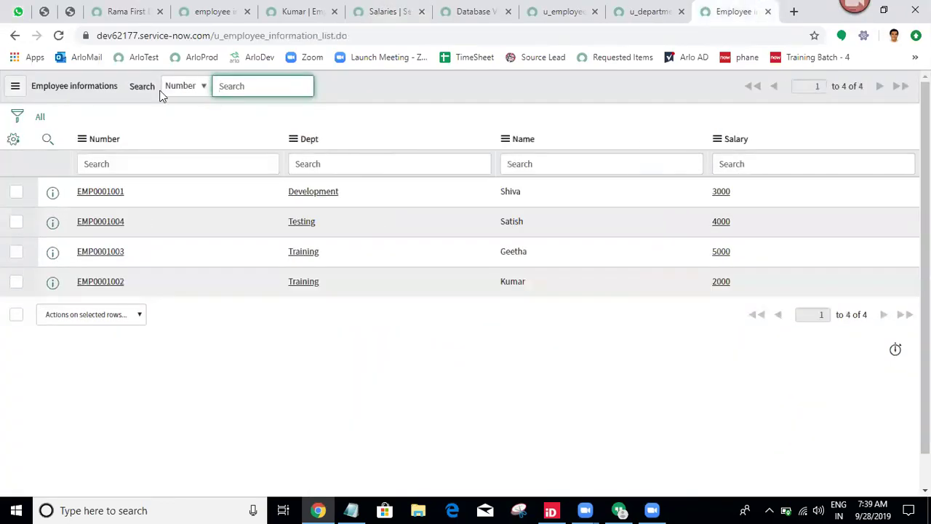
Reload the employee list (now 3 rows), close the u_department tab, and refresh the u_employee_information view.
click(40, 120)
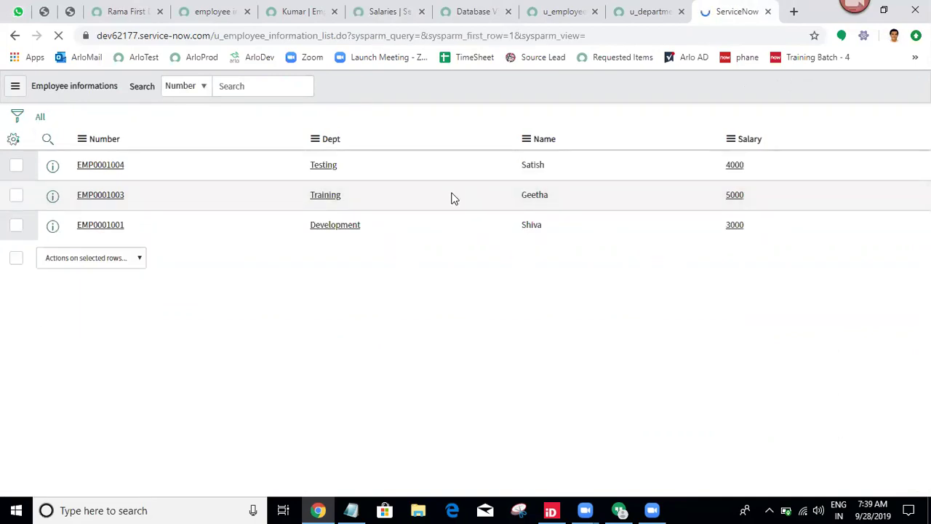
click(644, 12)
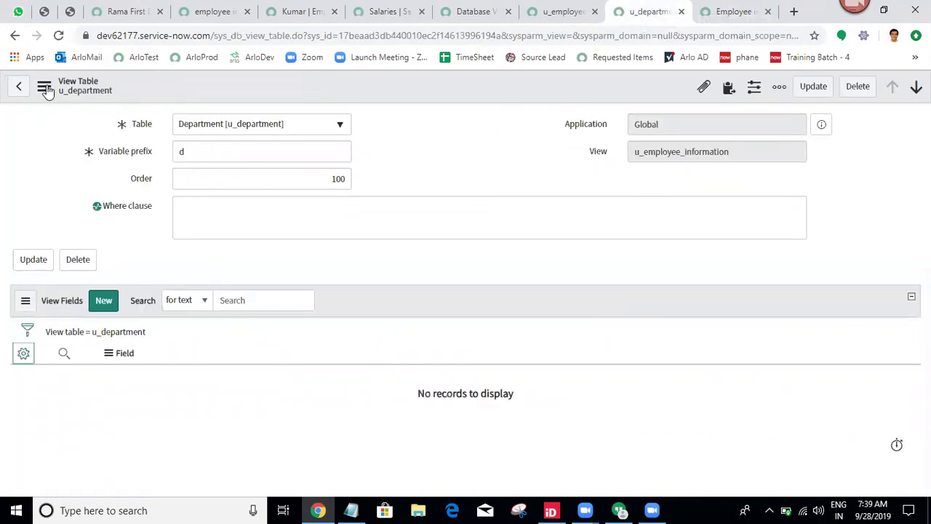
click(680, 13)
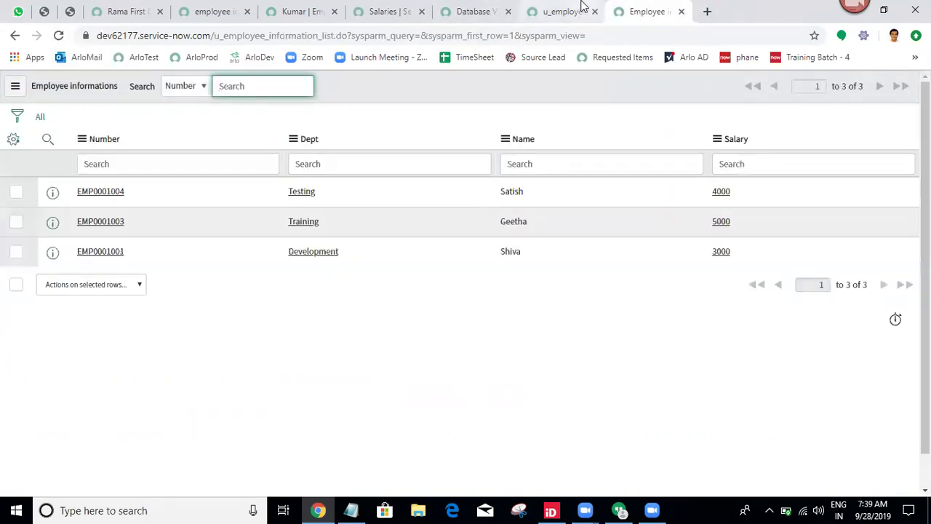
click(559, 11)
click(58, 36)
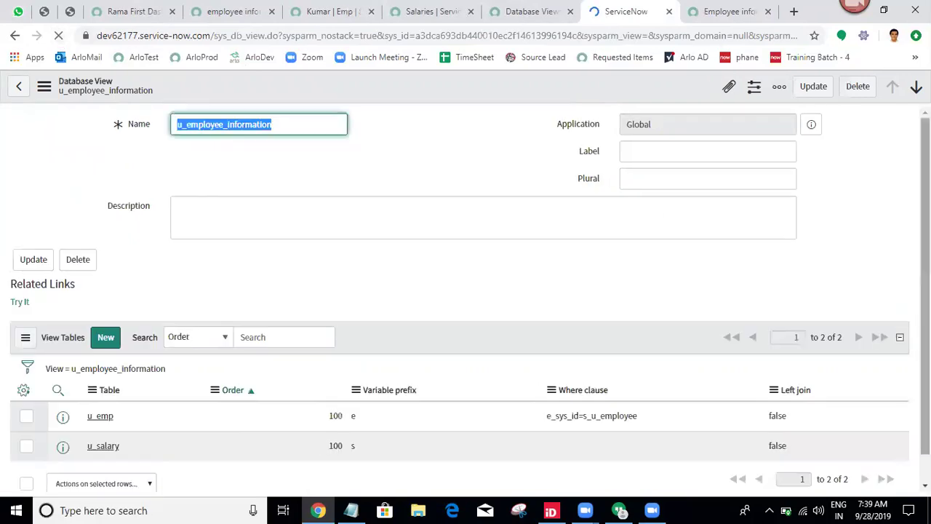
Set the u_emp table's Left join to true and reload the employee list to check the results.
click(797, 369)
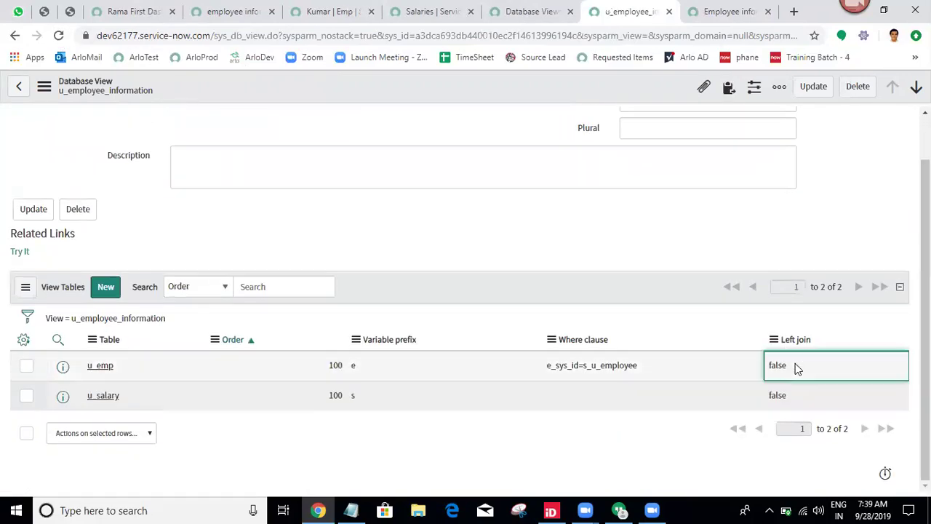
click(797, 369)
click(796, 368)
click(797, 392)
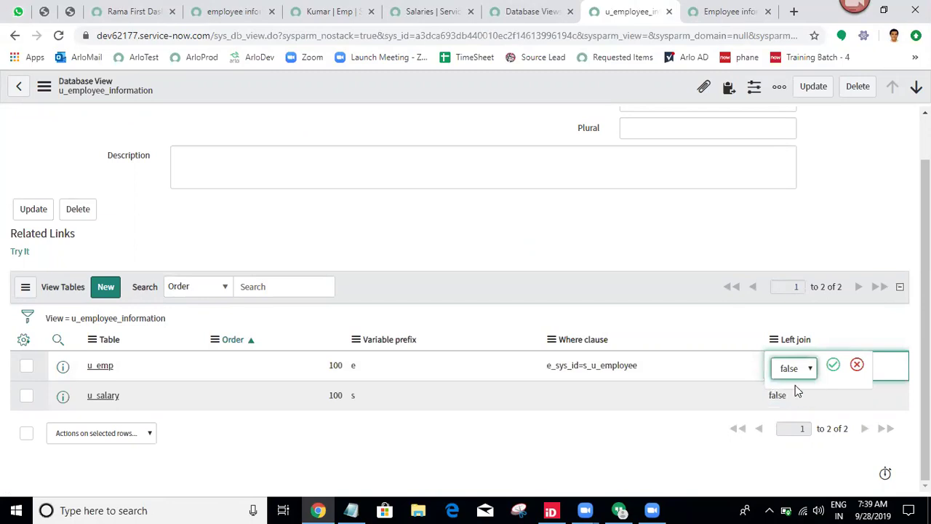
click(830, 367)
click(727, 12)
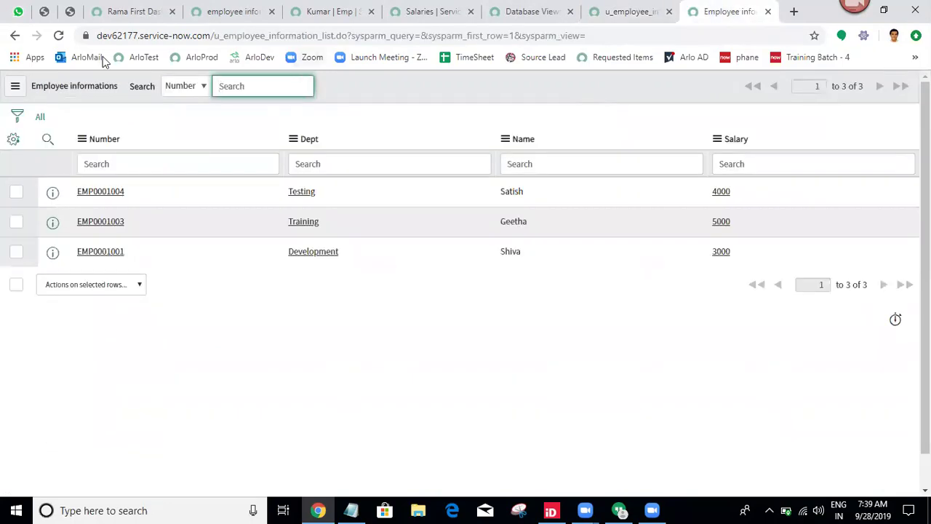
click(40, 118)
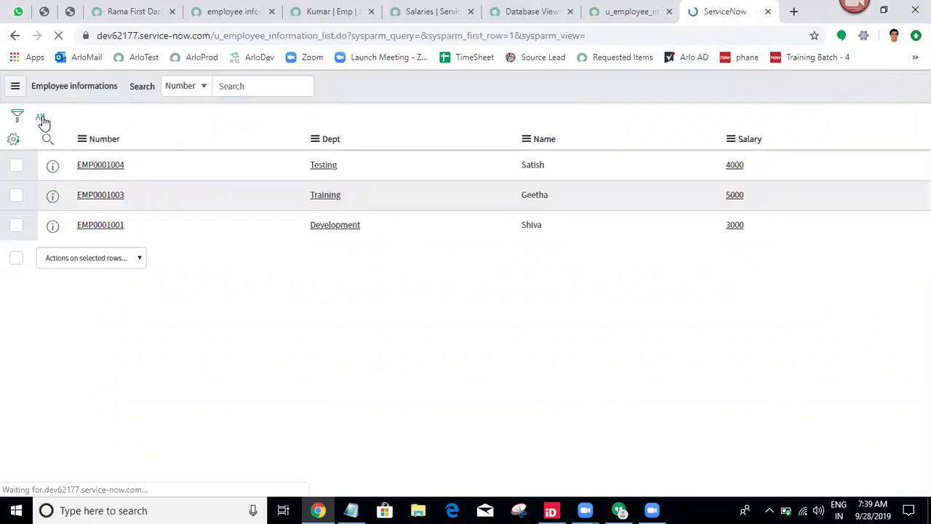
click(57, 37)
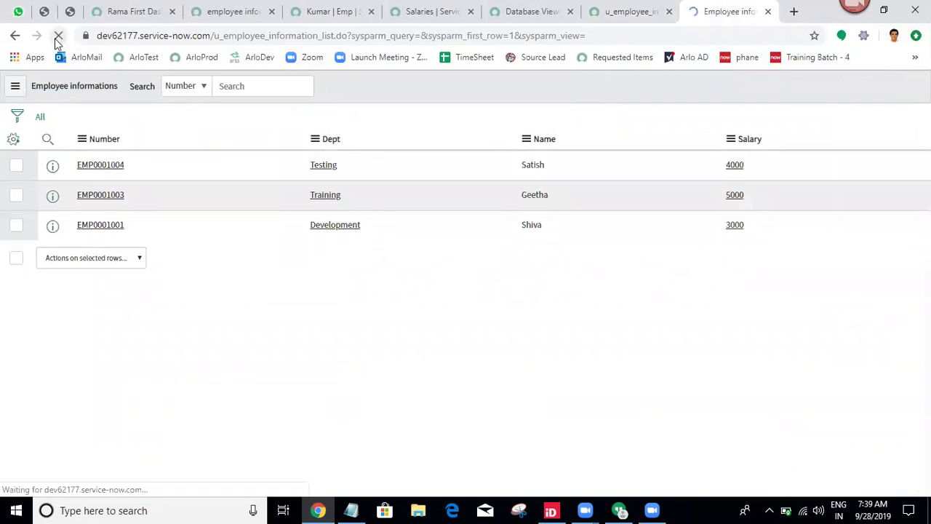
click(593, 7)
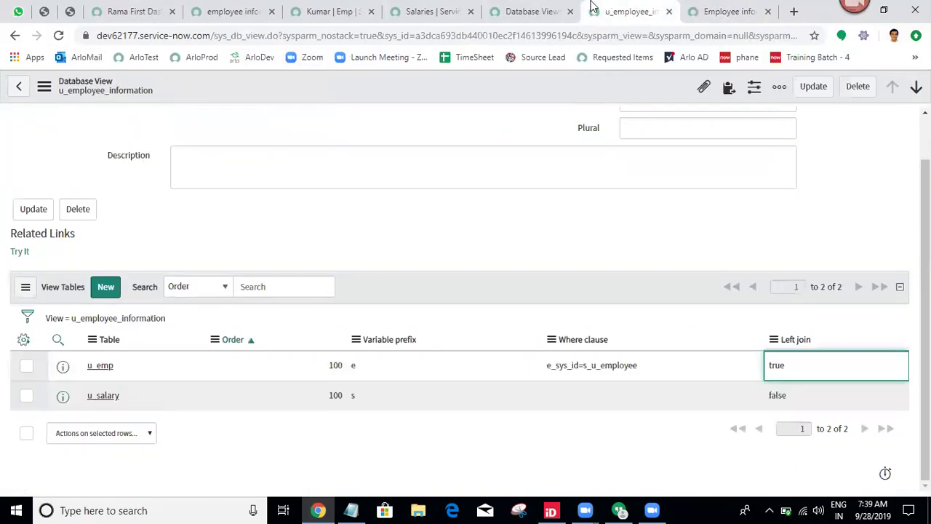
Set u_salary's Left join to true, revert u_emp's to false, and recheck the employee list.
click(801, 394)
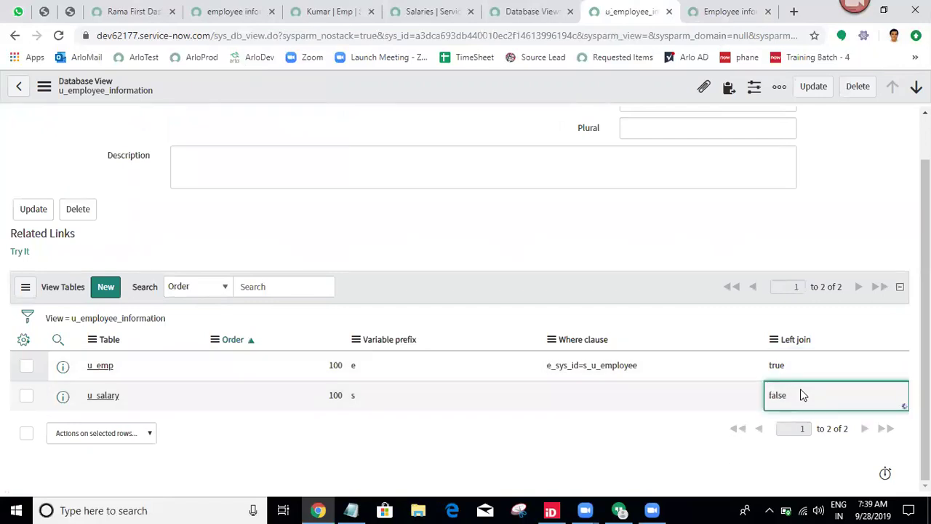
double_click(800, 395)
click(800, 397)
click(788, 418)
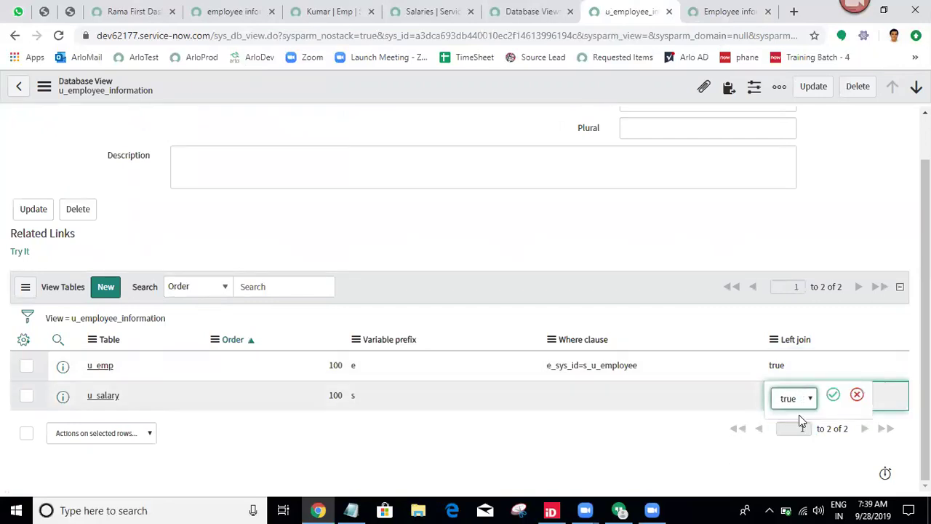
click(833, 395)
click(813, 369)
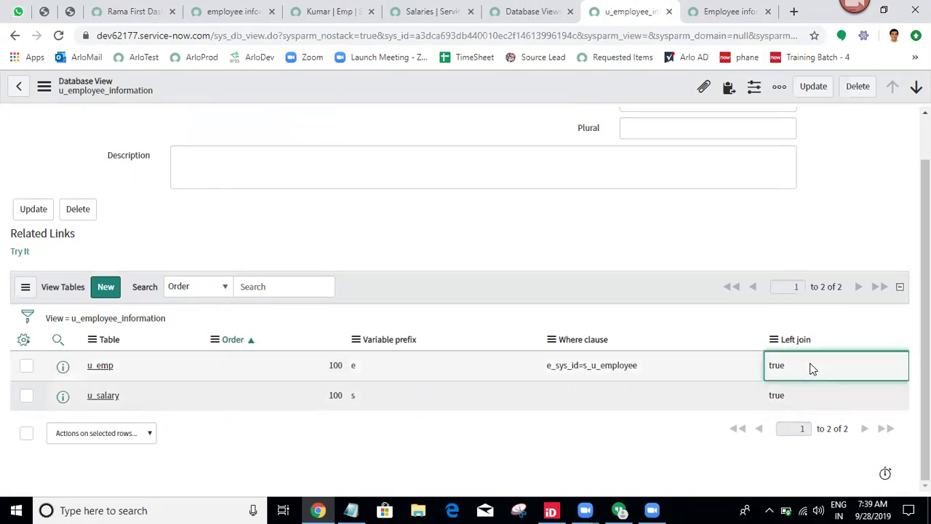
click(812, 368)
click(812, 369)
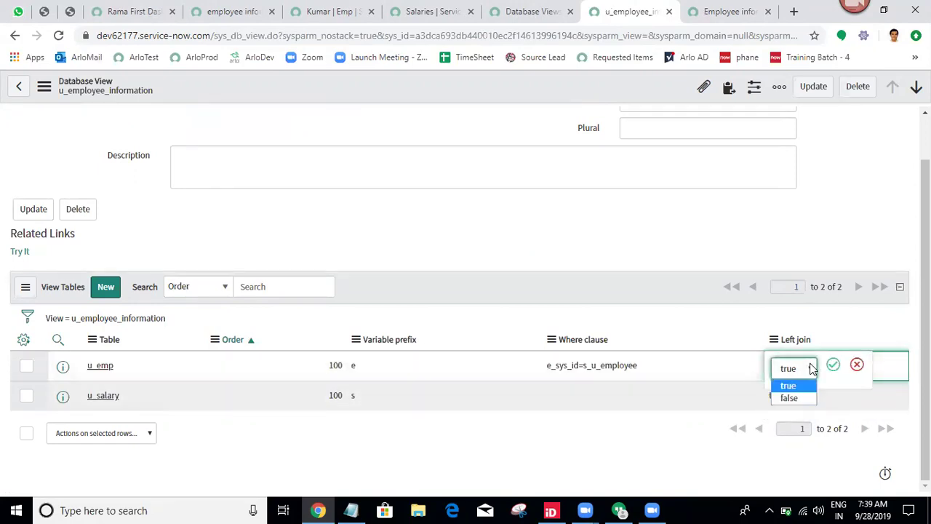
click(800, 398)
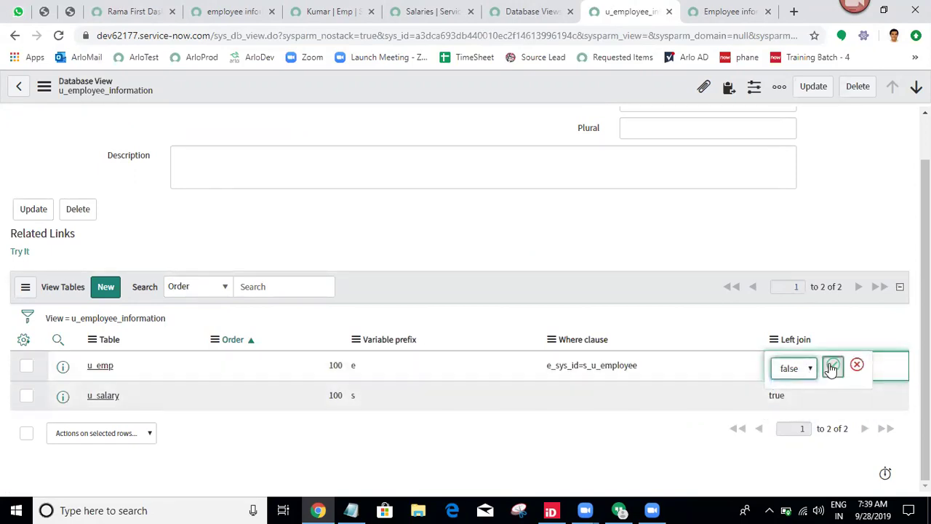
click(831, 365)
key(ctrl+Tab)
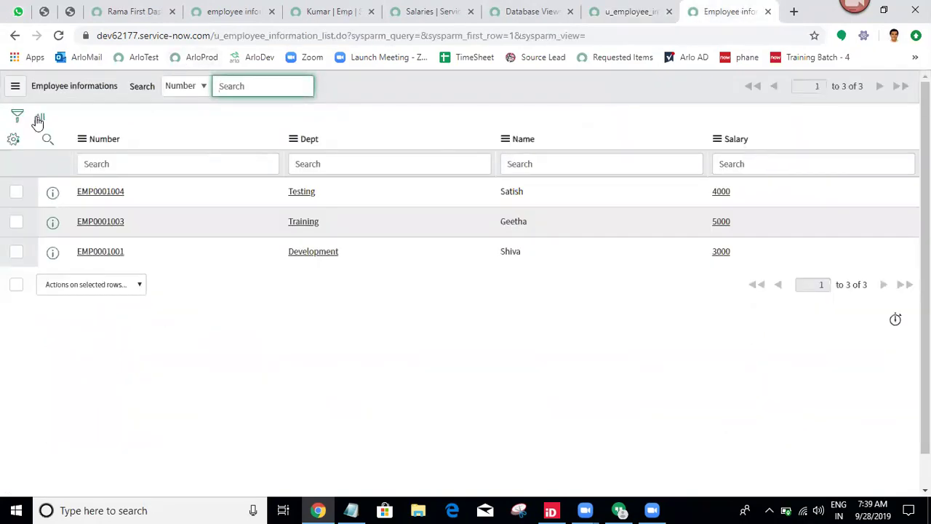
click(41, 118)
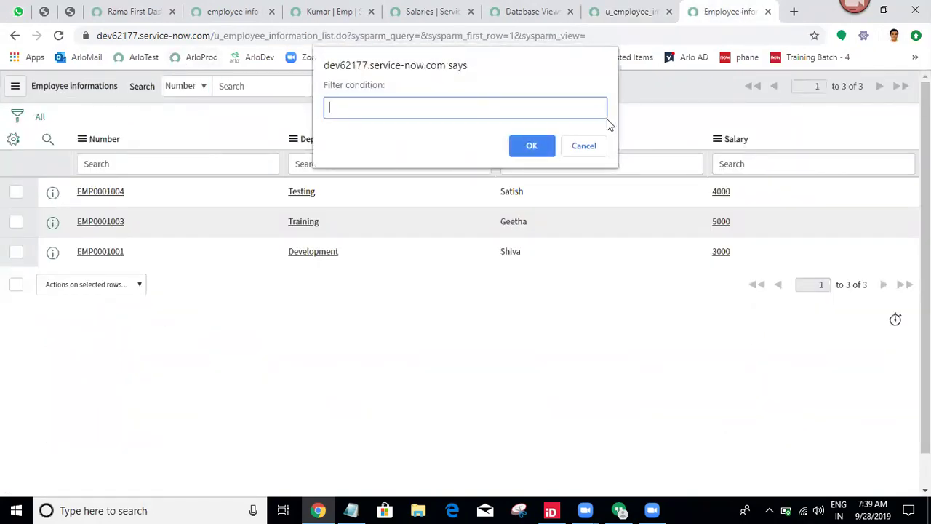
Reload the employee list to show 4 records, one with an empty salary, then open a blank tab.
click(586, 147)
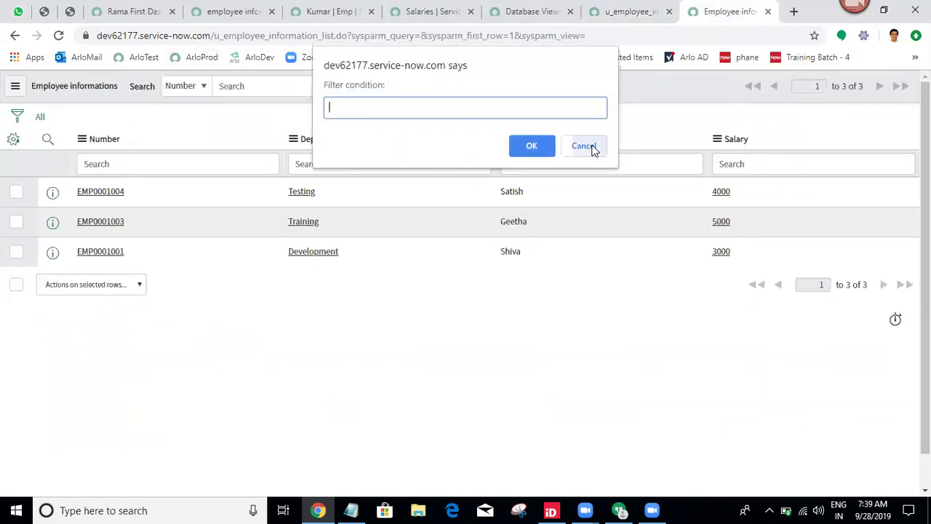
click(59, 36)
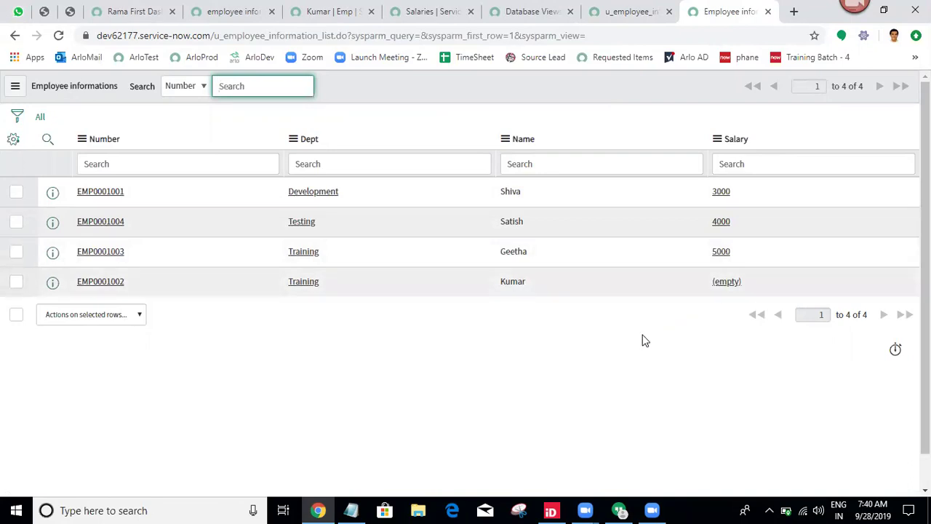
click(650, 11)
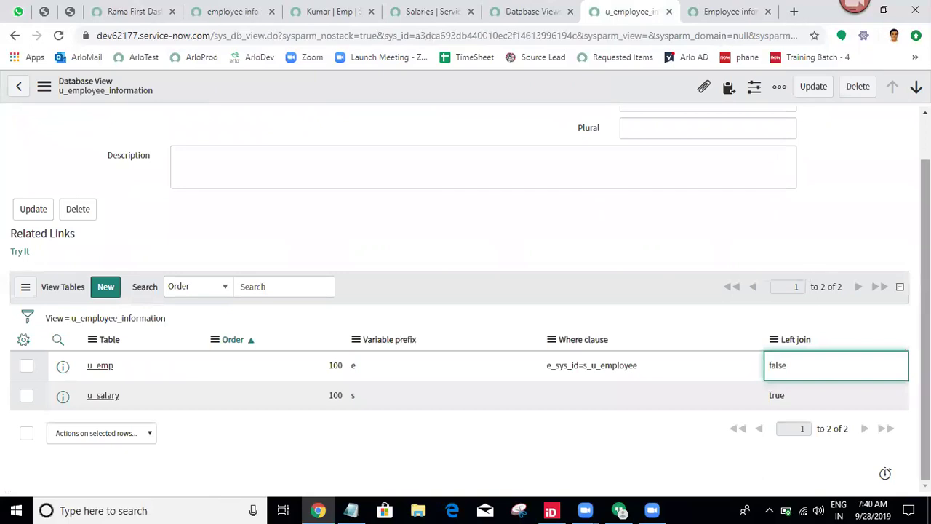
click(24, 340)
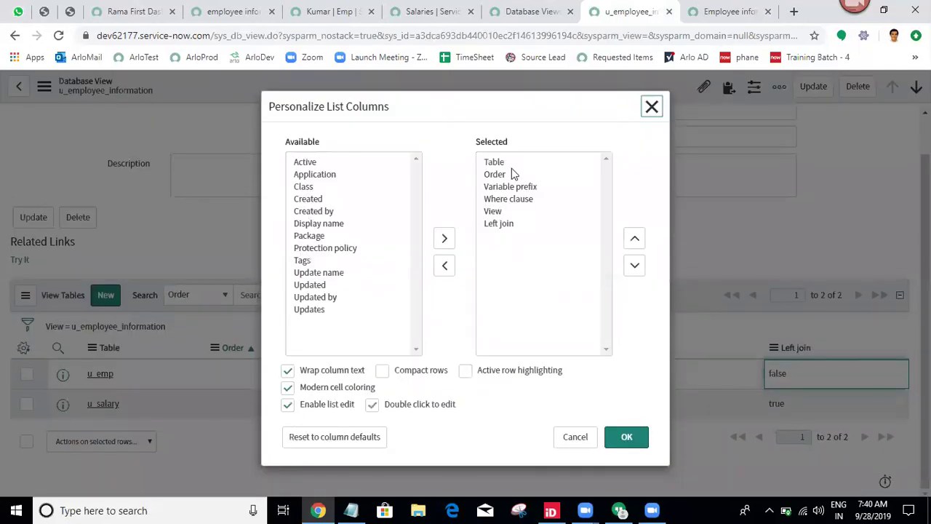
click(652, 106)
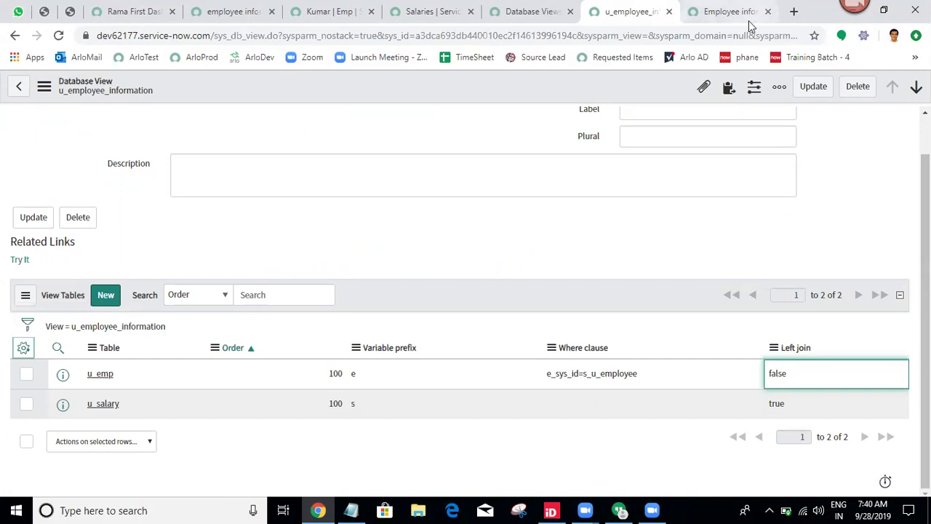
click(794, 11)
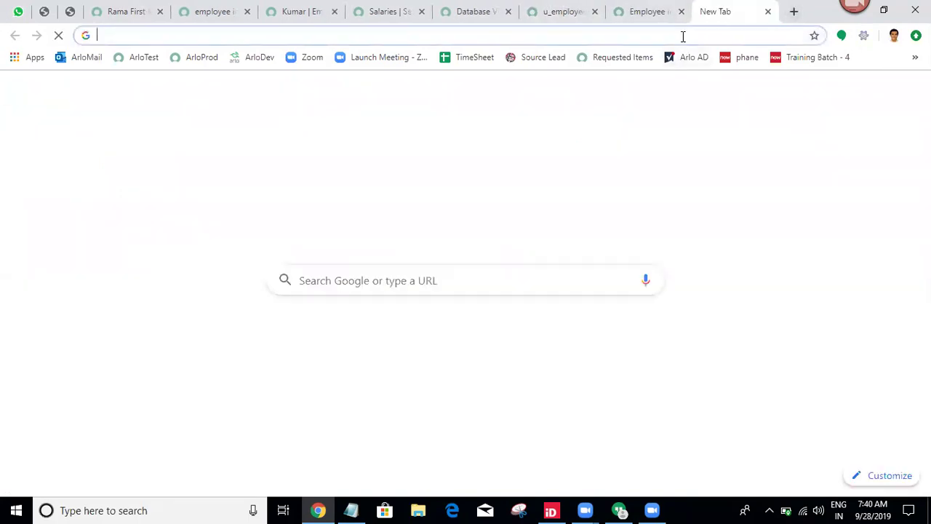
Search Google for 'database views left join in servicenow' and open three results in new tabs.
text(database)
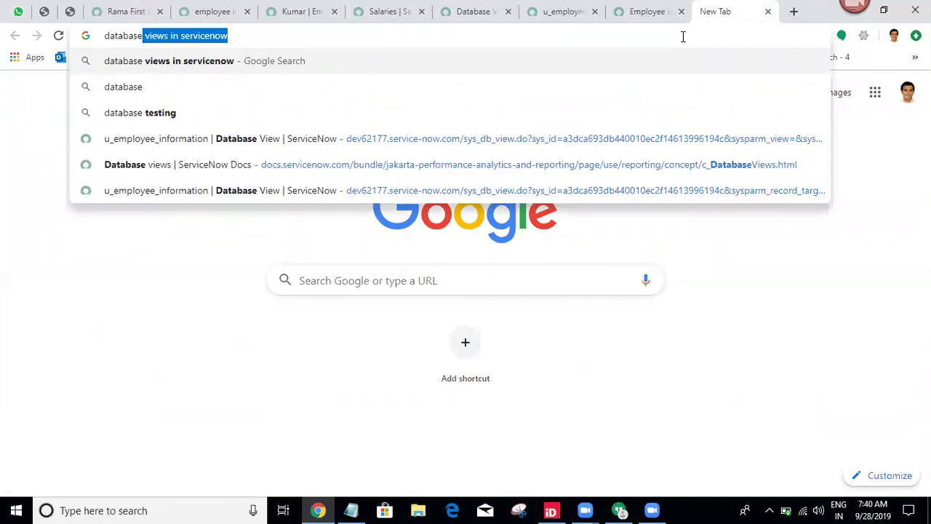
text( views )
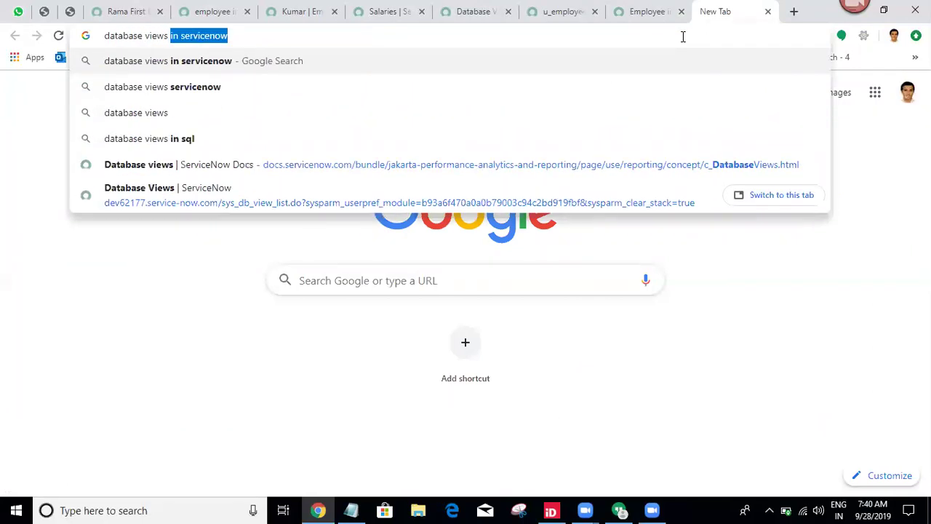
text(left join )
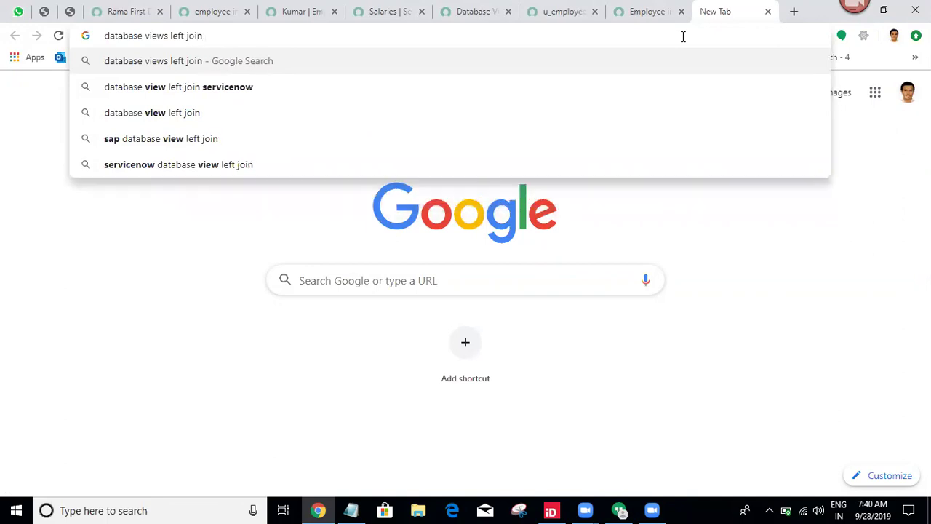
text(in)
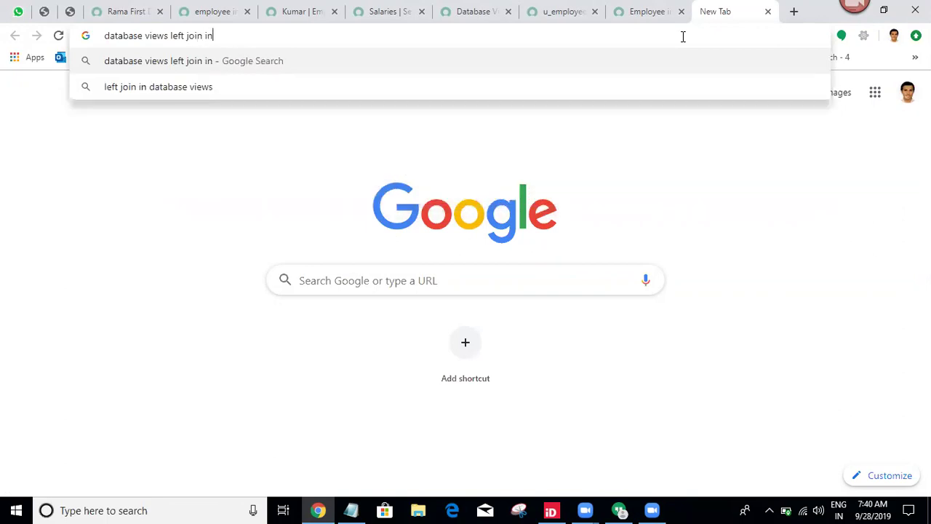
text( servicenow)
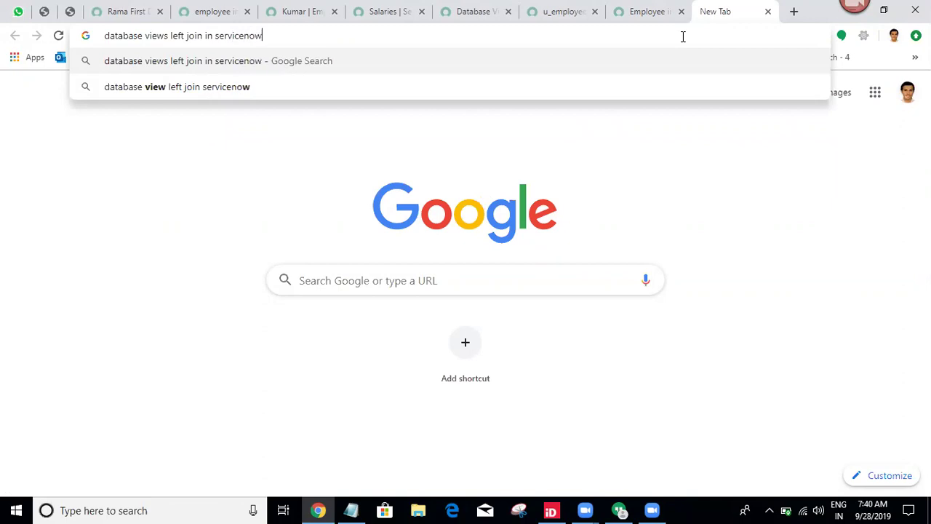
key(Return)
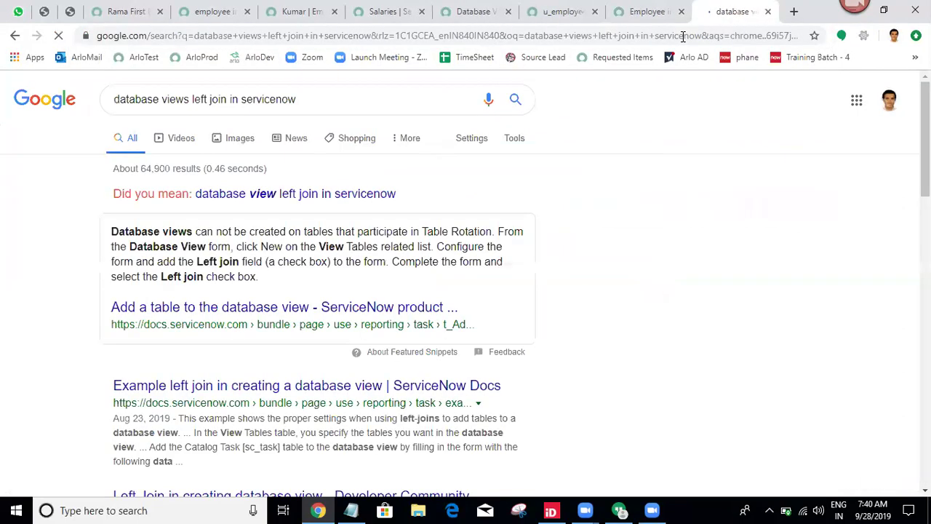
middle_click(301, 312)
middle_click(235, 391)
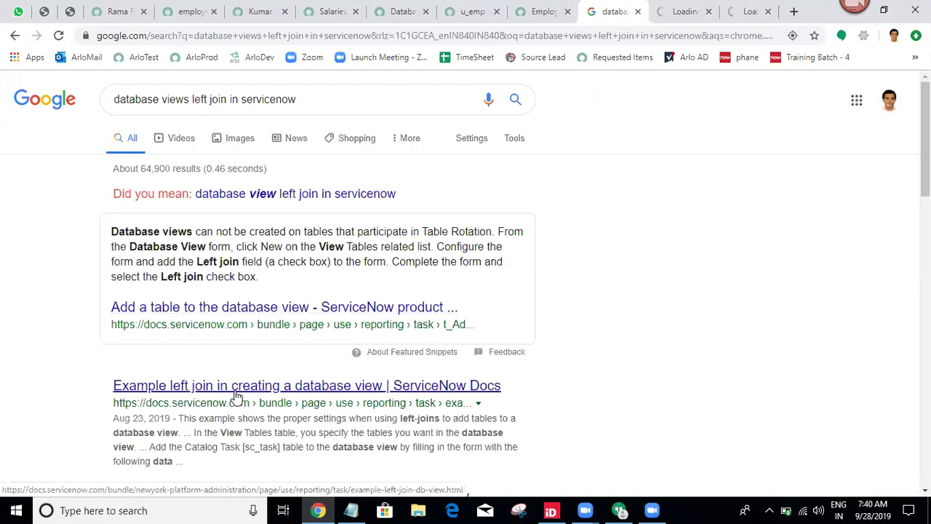
scroll(925, 138, down, 1)
scroll(245, 243, down, 3)
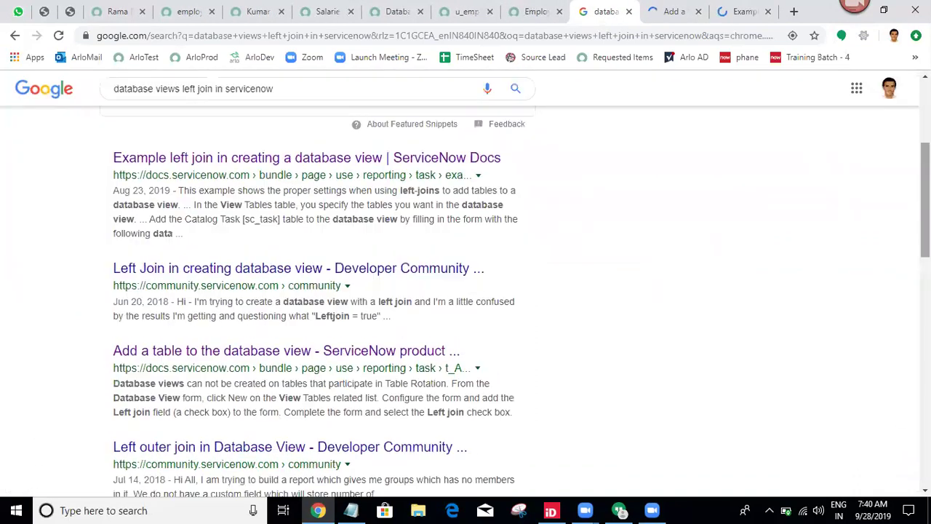
middle_click(245, 270)
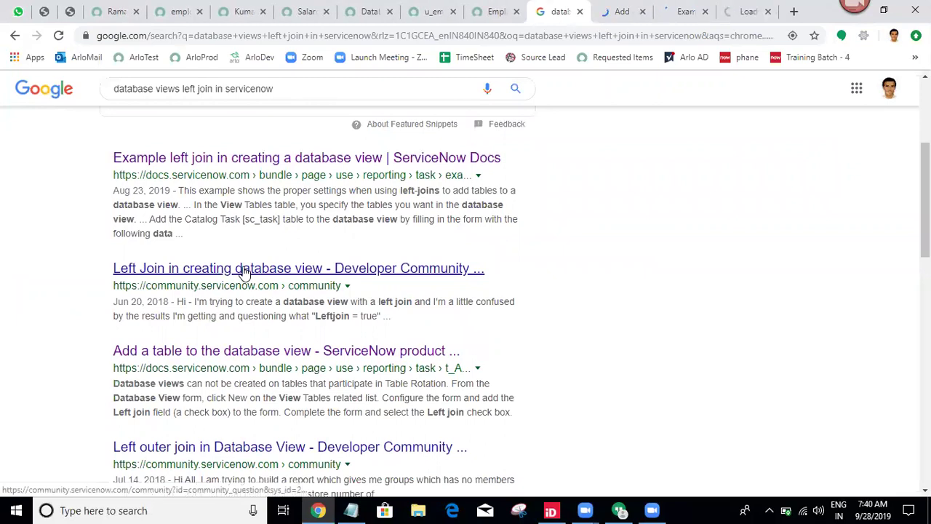
click(611, 11)
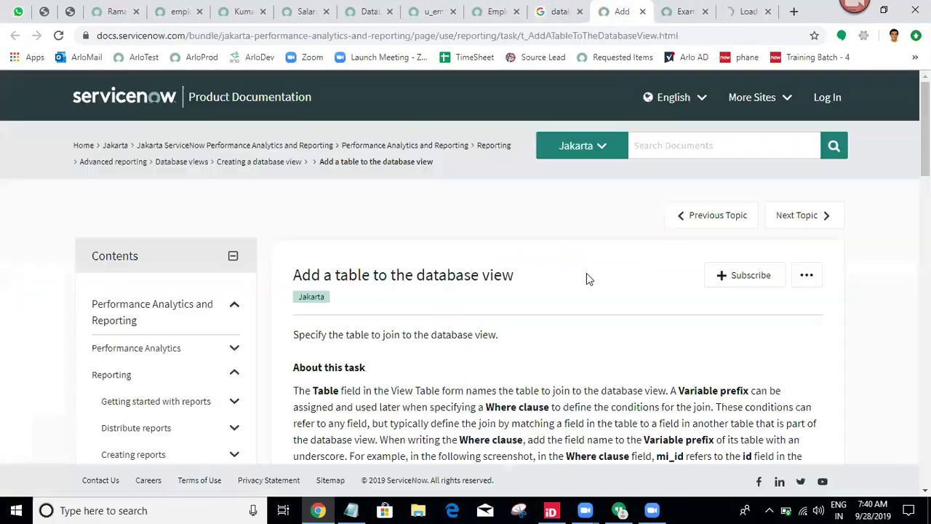
Read the Add a table procedure and the Example left join documentation page.
scroll(891, 331, down, 10)
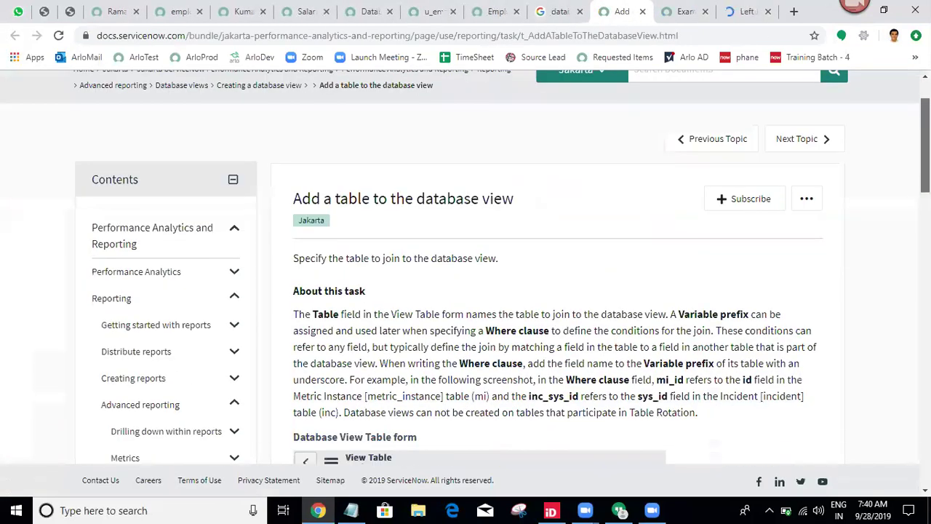
scroll(890, 328, down, 2)
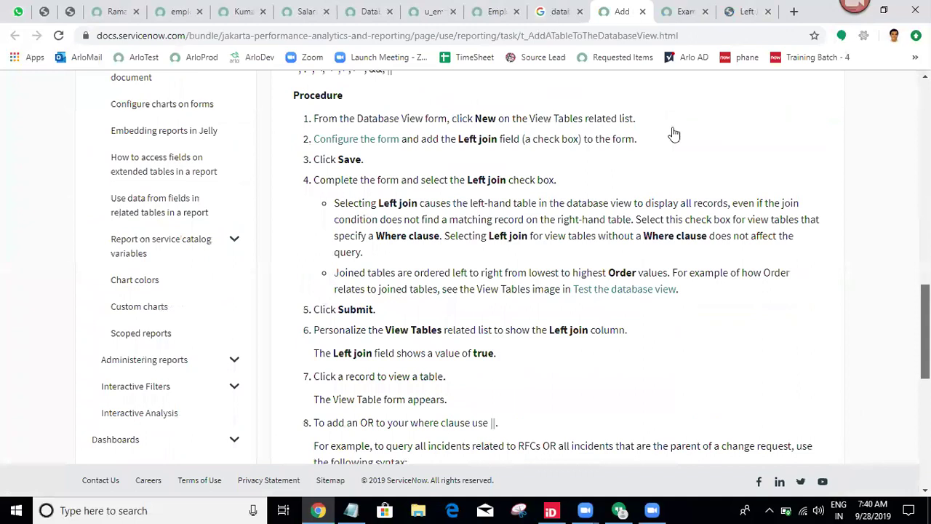
key(ctrl+Tab)
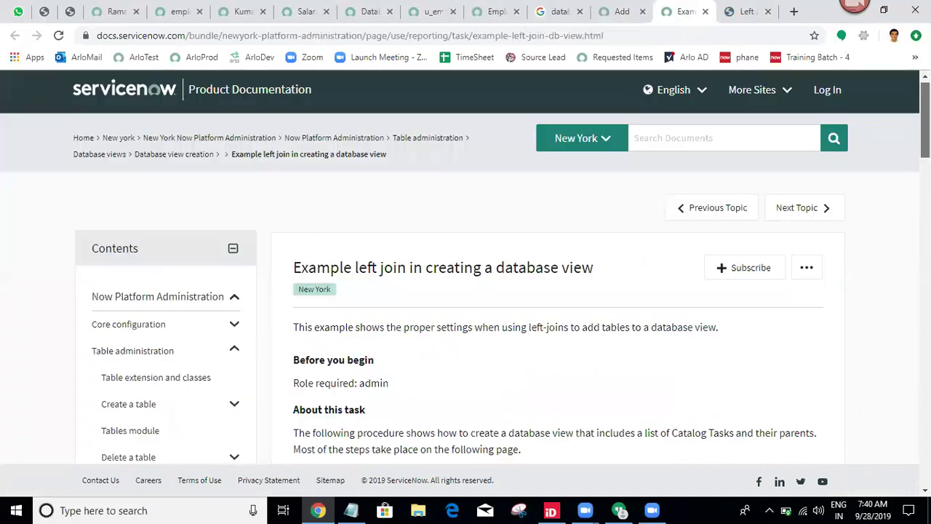
scroll(898, 299, down, 10)
scroll(887, 324, down, 5)
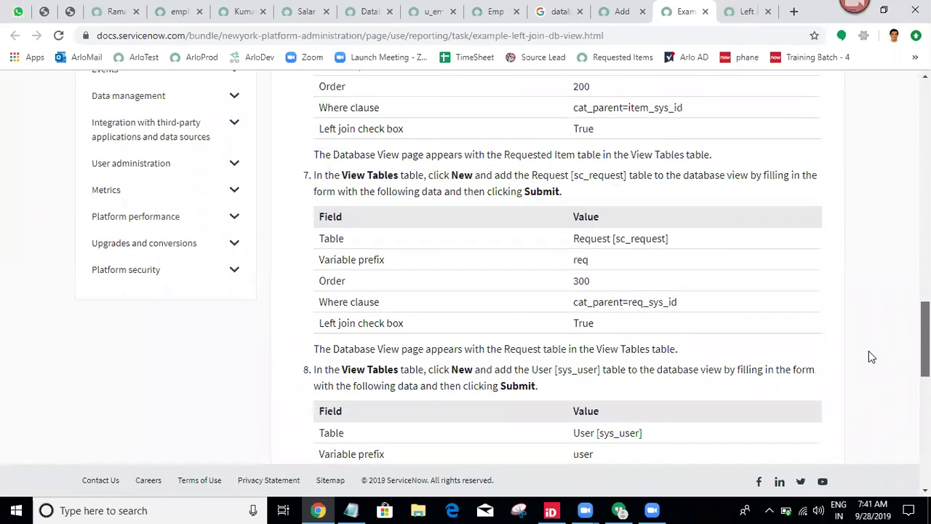
scroll(862, 368, down, 5)
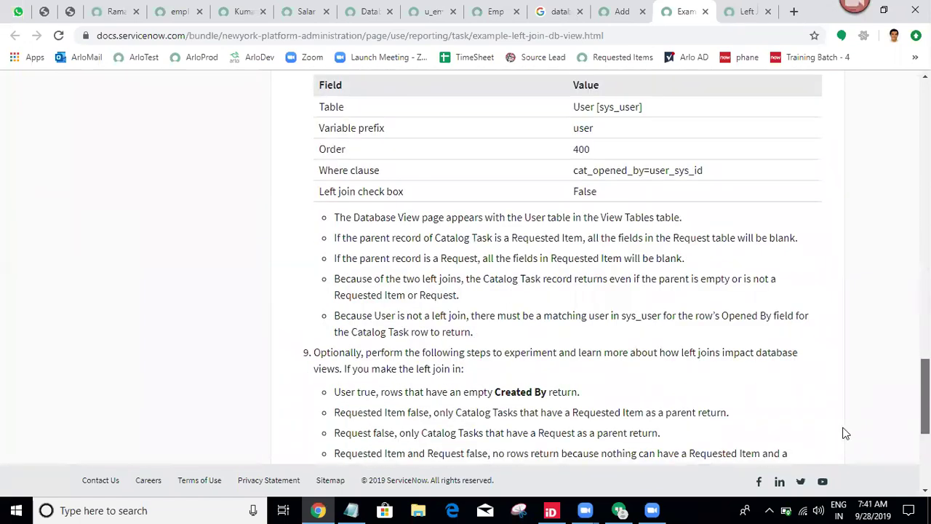
scroll(844, 434, down, 5)
click(762, 5)
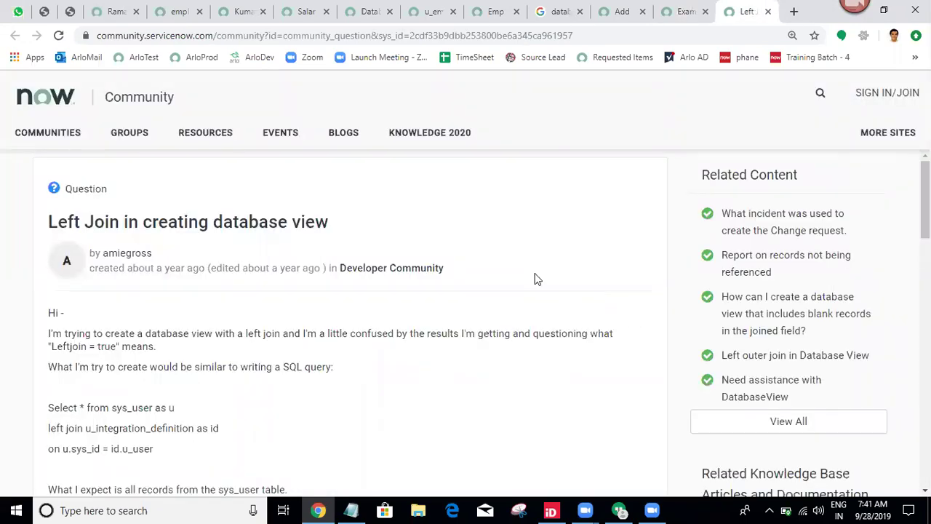
Open the reply's linked 'Add a table to the database view' page and read its Left join procedure.
scroll(537, 279, down, 7)
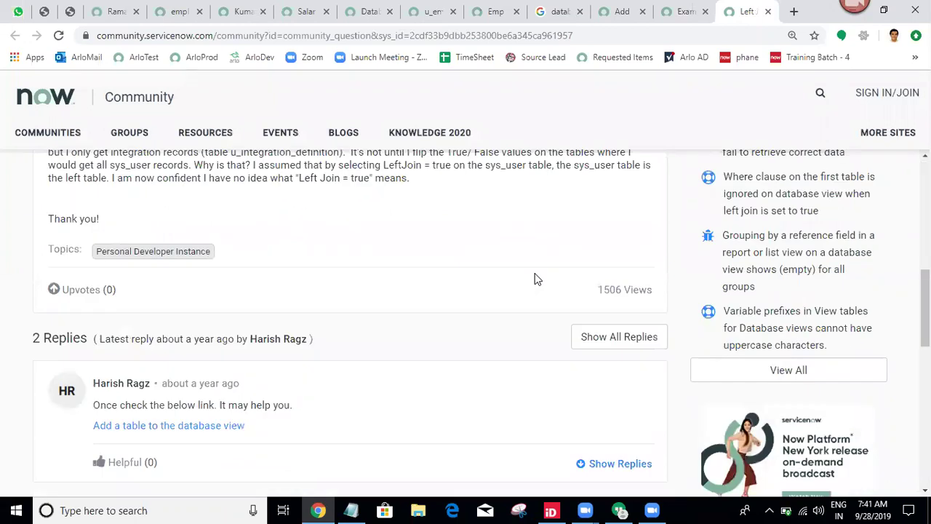
scroll(536, 278, down, 1)
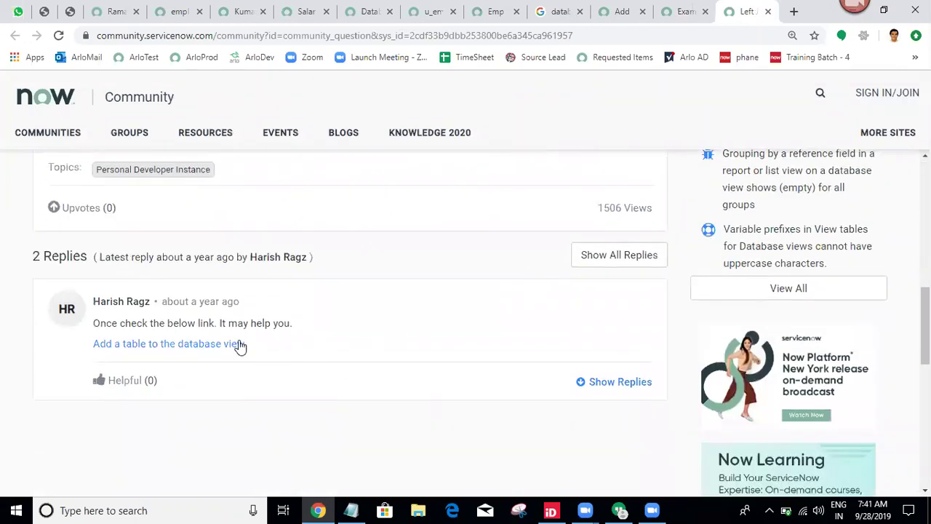
middle_click(240, 347)
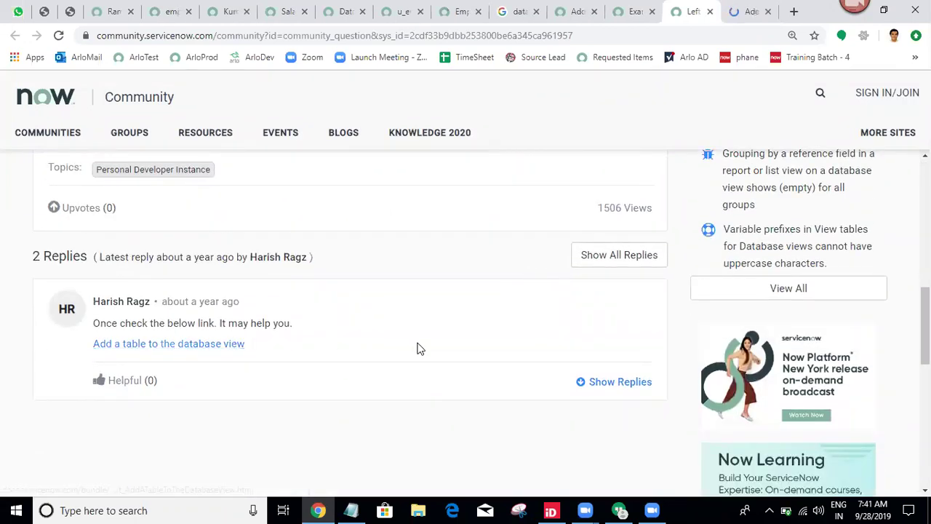
scroll(418, 348, down, 5)
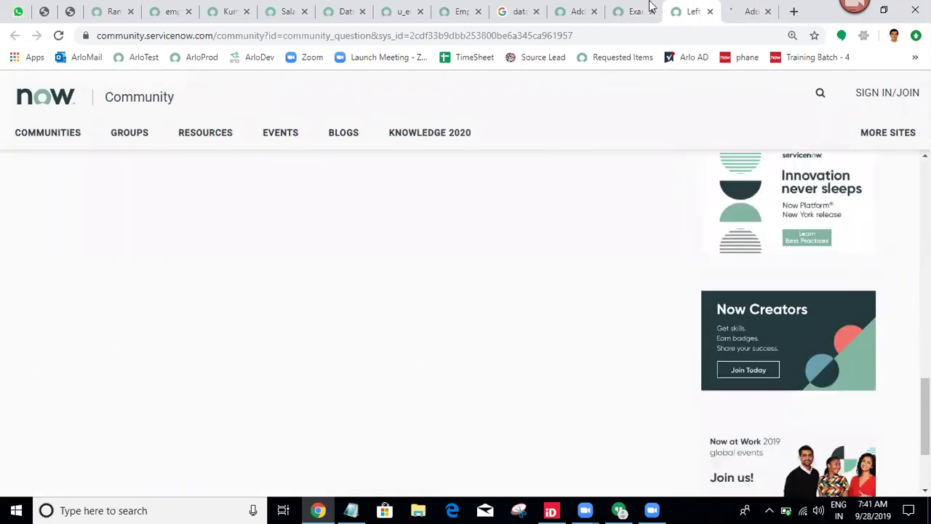
click(750, 11)
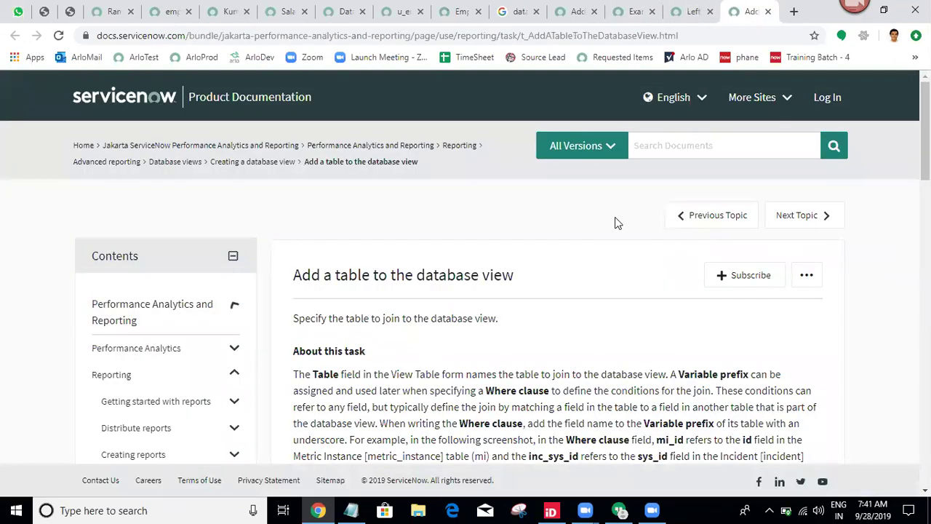
scroll(615, 222, down, 3)
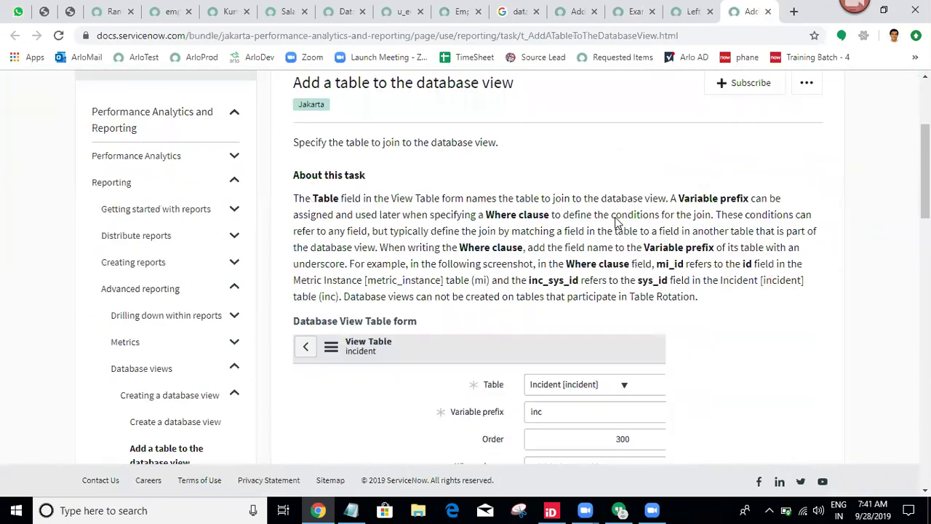
scroll(615, 221, down, 8)
scroll(616, 224, down, 3)
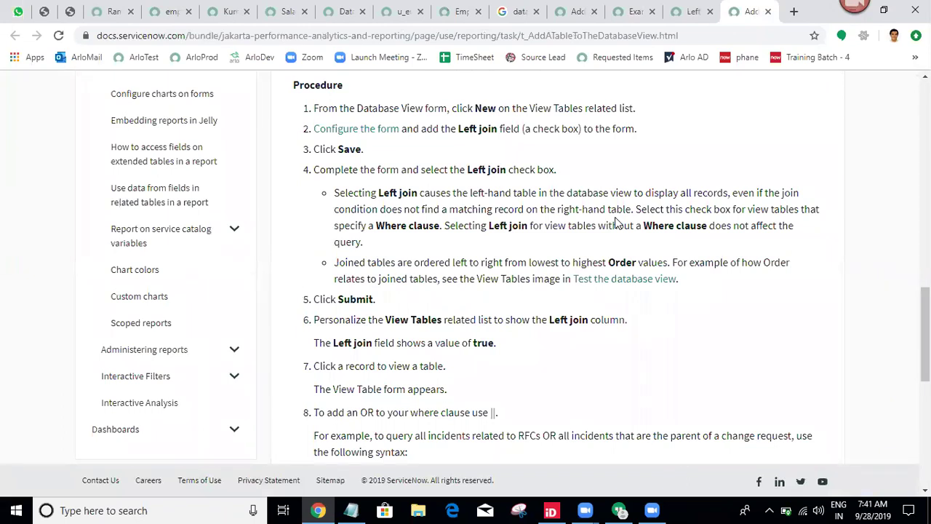
scroll(616, 224, down, 1)
scroll(615, 221, down, 6)
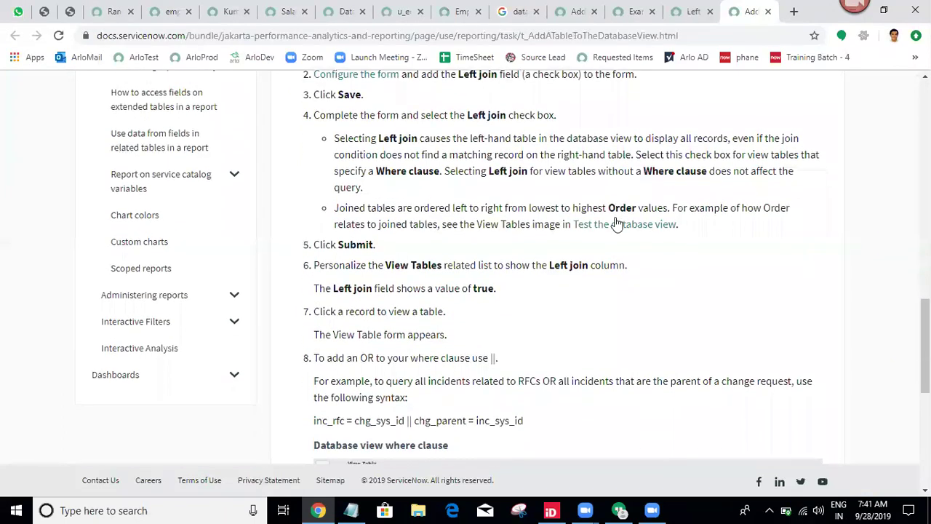
scroll(614, 224, down, 1)
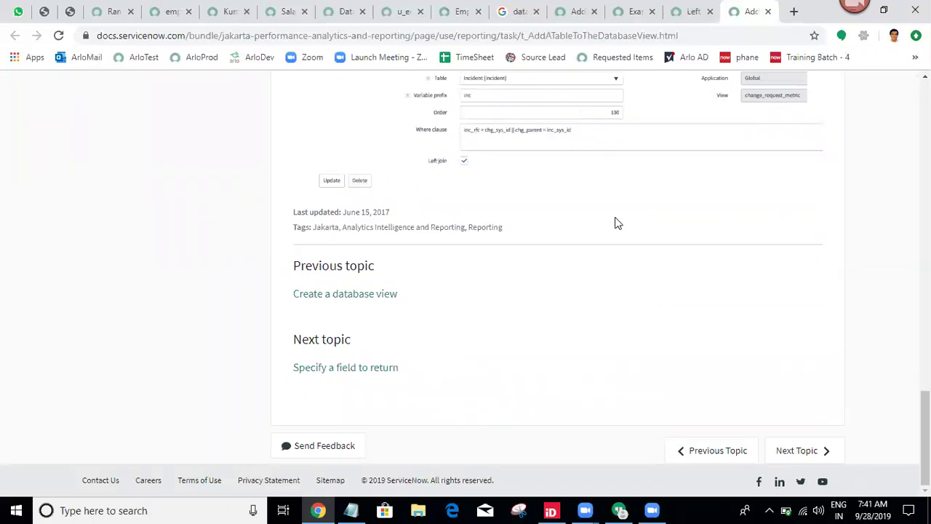
Add a 'Left Join:' heading underlined with dashes to the Notepad cheat sheet.
click(351, 510)
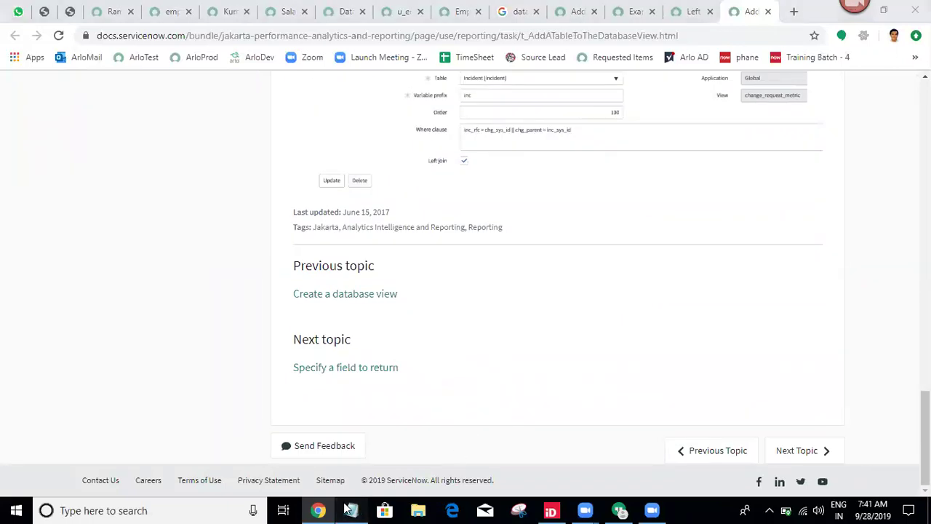
text(Left Join)
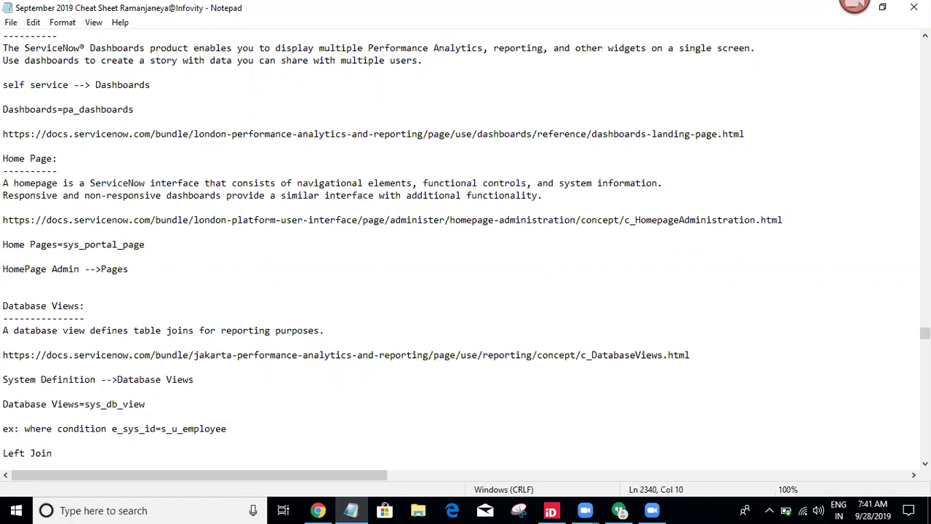
text(:)
key(Return)
text(----------)
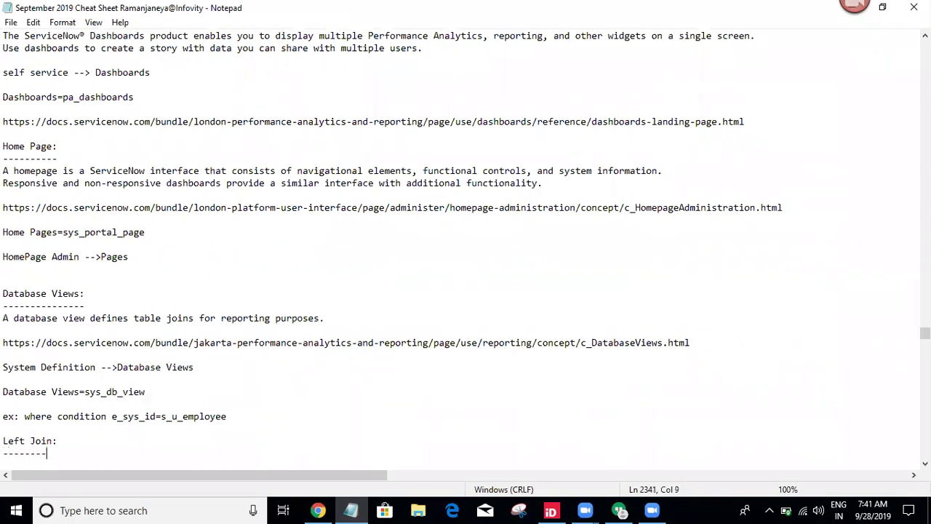
key(Return)
key(Return)
key(Return)
key(Return)
key(Return)
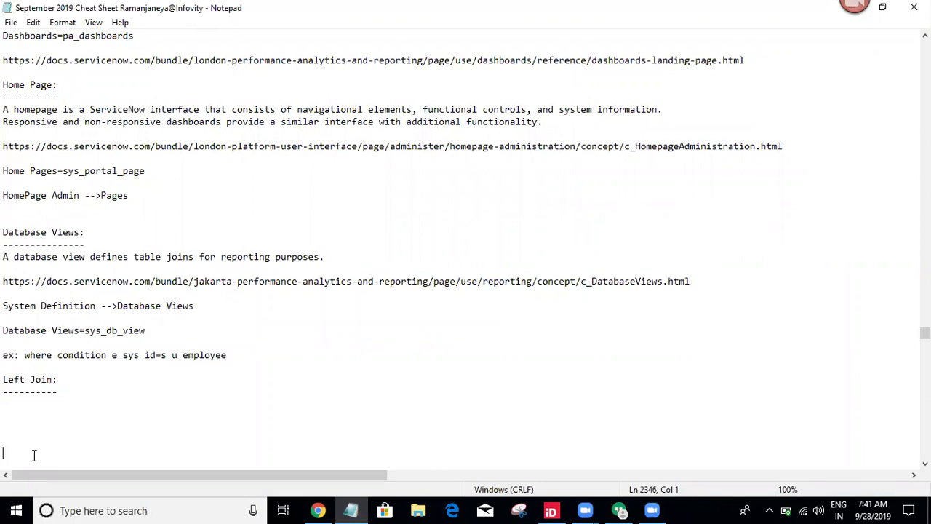
key(BackSpace)
key(BackSpace)
key(BackSpace)
Type 'Performance Analytics' and a 'Metrics:' heading underlined with dashes.
text(Performance Analu)
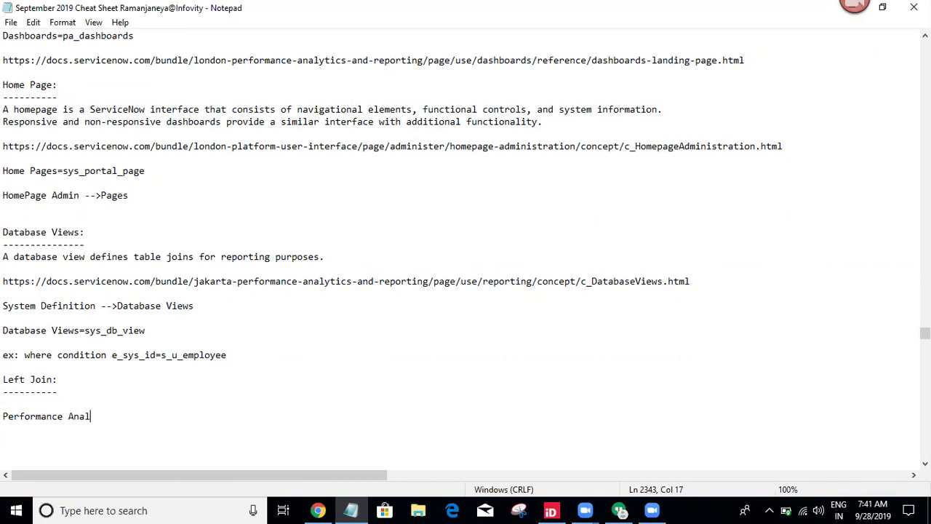
key(BackSpace)
text(ytics)
key(Return)
key(Return)
text(Metrics)
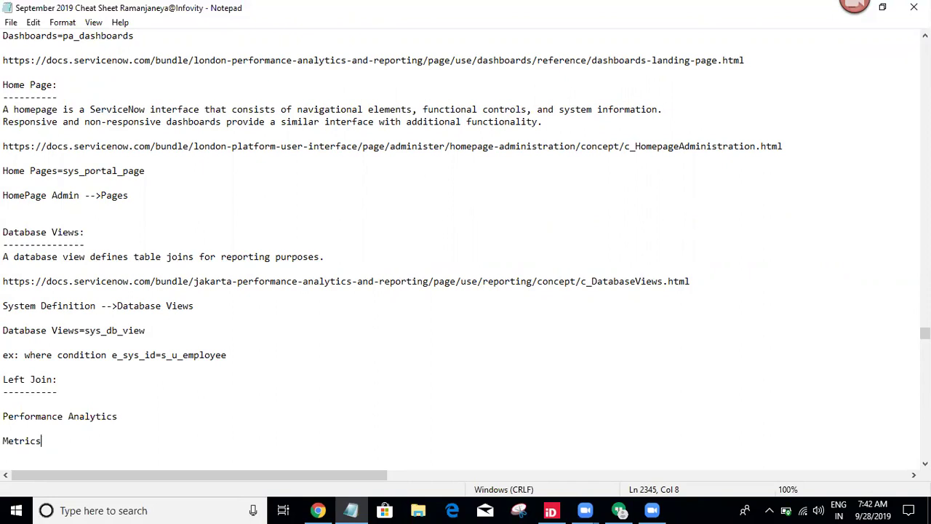
text(:)
key(Return)
text(--------)
Complete the 'Performance Analytics:' heading with its colon and a dash underline.
click(154, 416)
text(:)
key(Return)
text(0)
key(BackSpace)
text(------------------------)
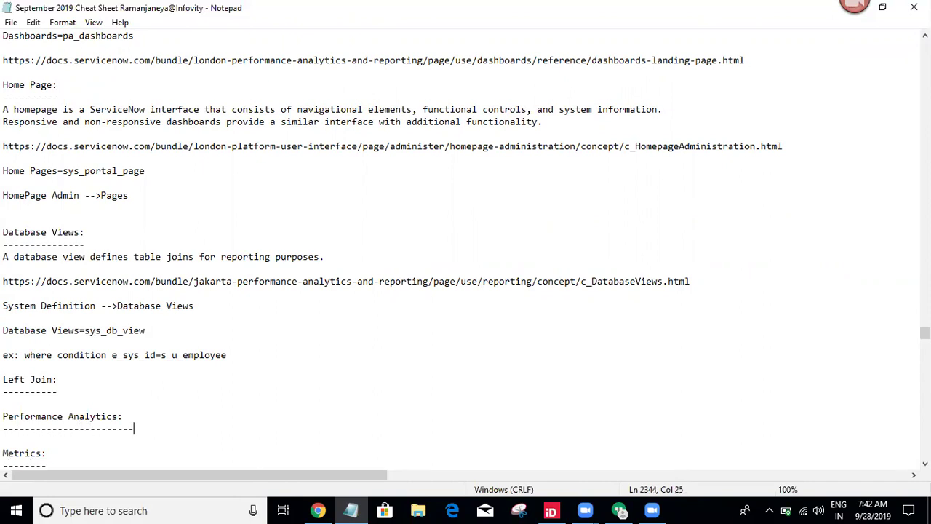
click(318, 509)
click(318, 509)
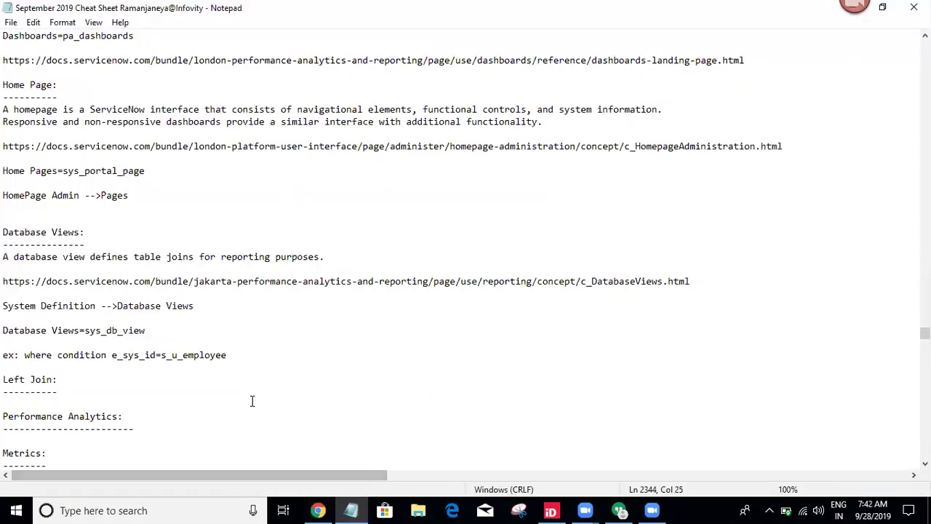
key(Down)
key(Down)
key(Down)
key(Down)
key(Down)
key(Down)
key(Down)
key(Down)
key(Down)
key(Down)
key(Down)
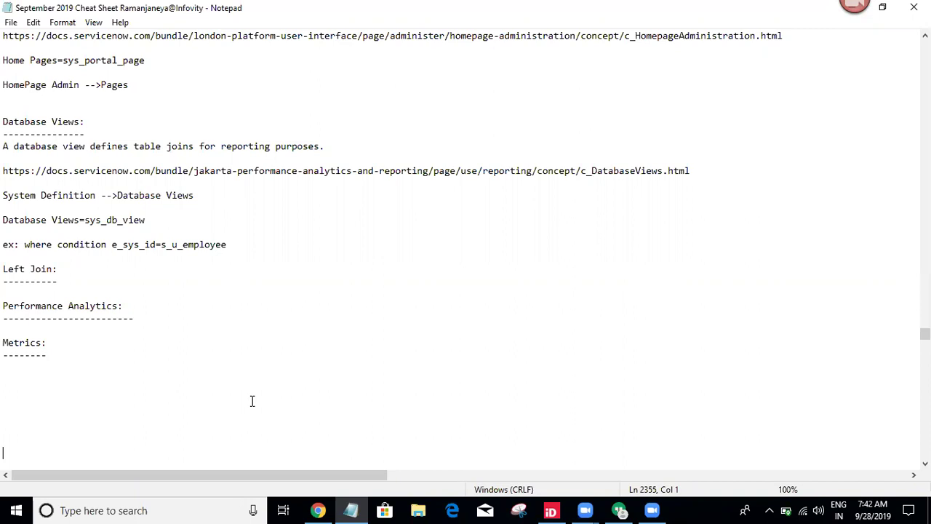
Close all Chrome tabs to the right of the ServiceNow dashboard tab.
click(318, 510)
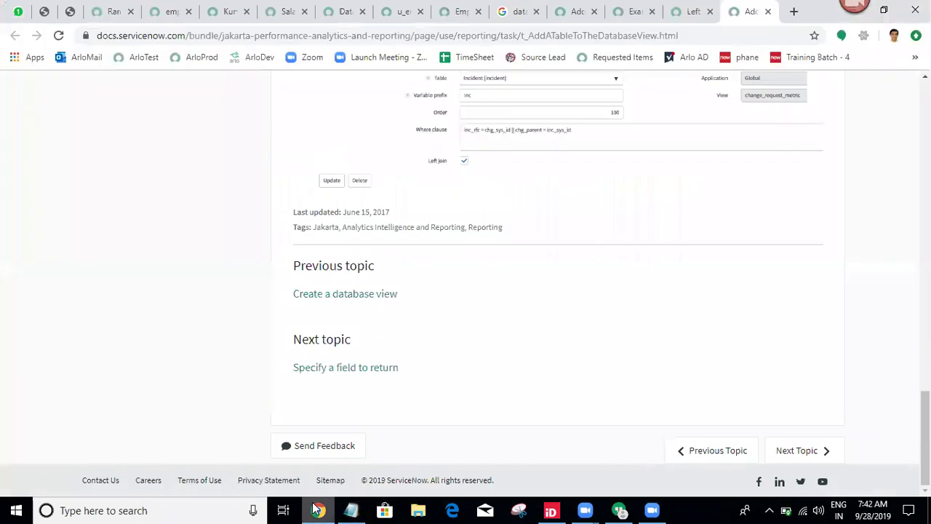
click(108, 9)
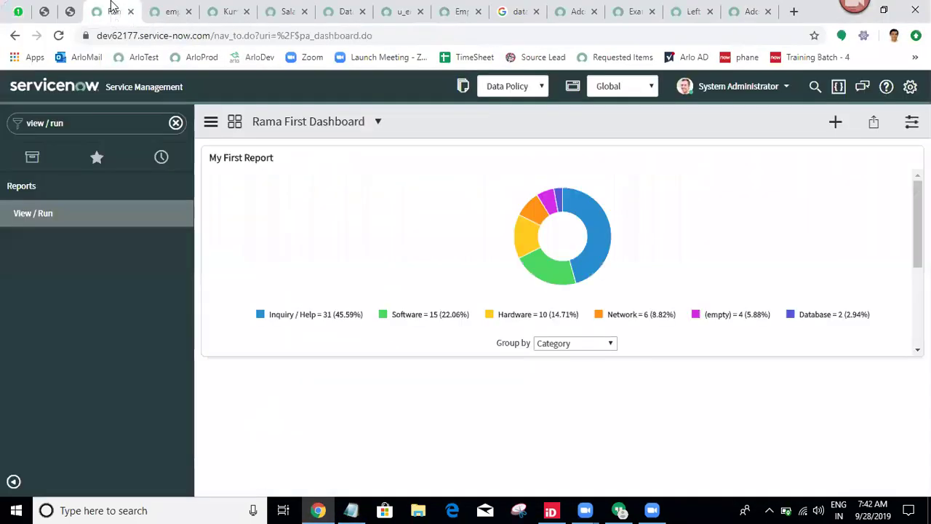
right_click(110, 10)
click(167, 141)
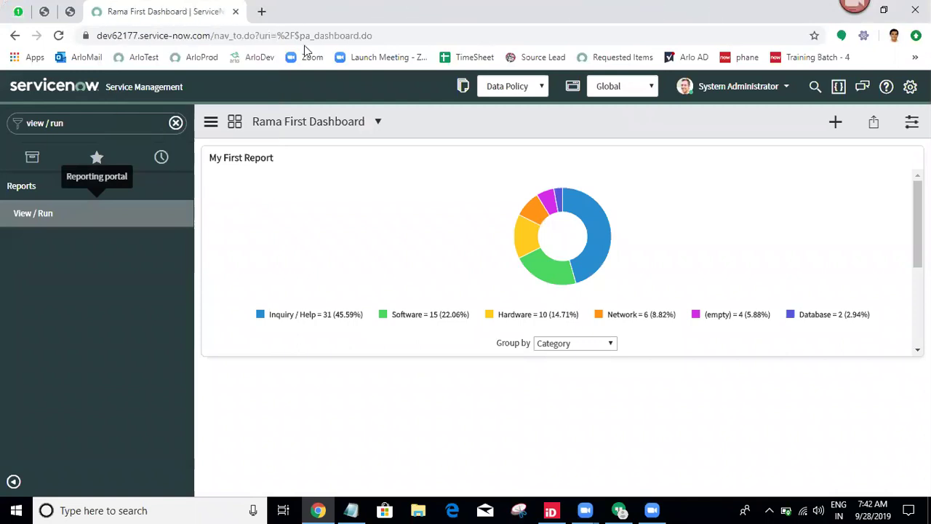
Google 'performance analytics in servicenow' and open the ServiceNow documentation result.
click(262, 12)
text(per)
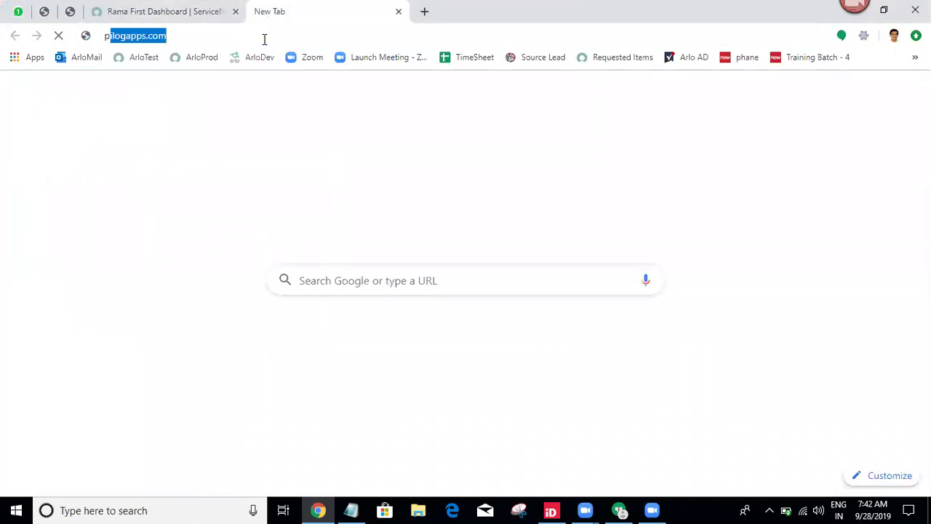
text(formanc)
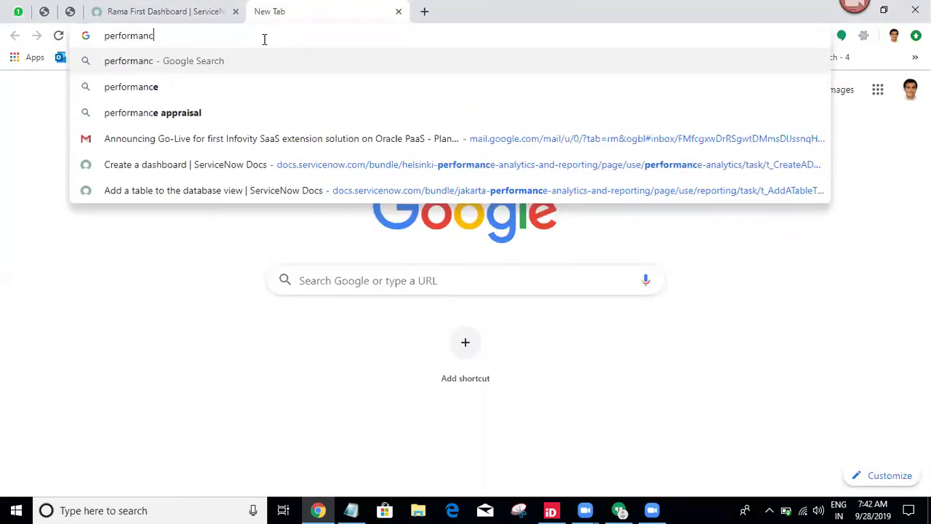
text(e analyt)
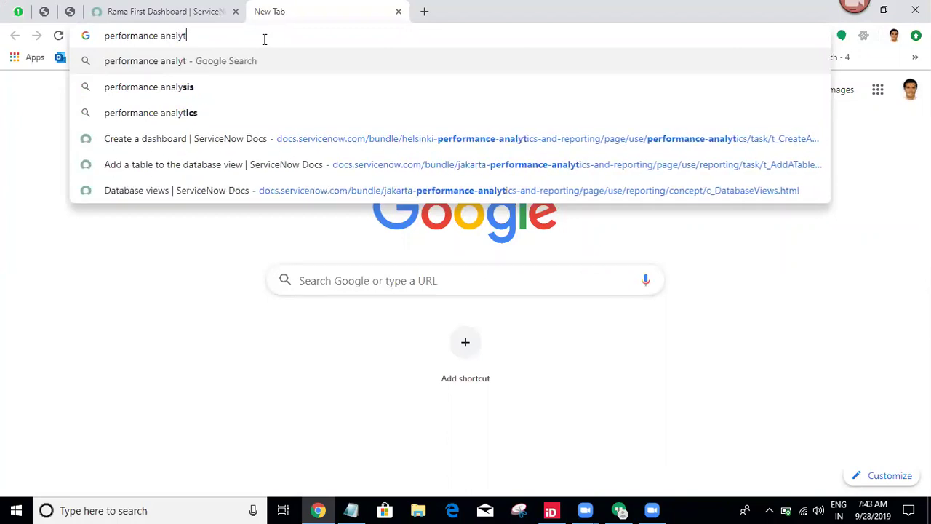
text(ics in )
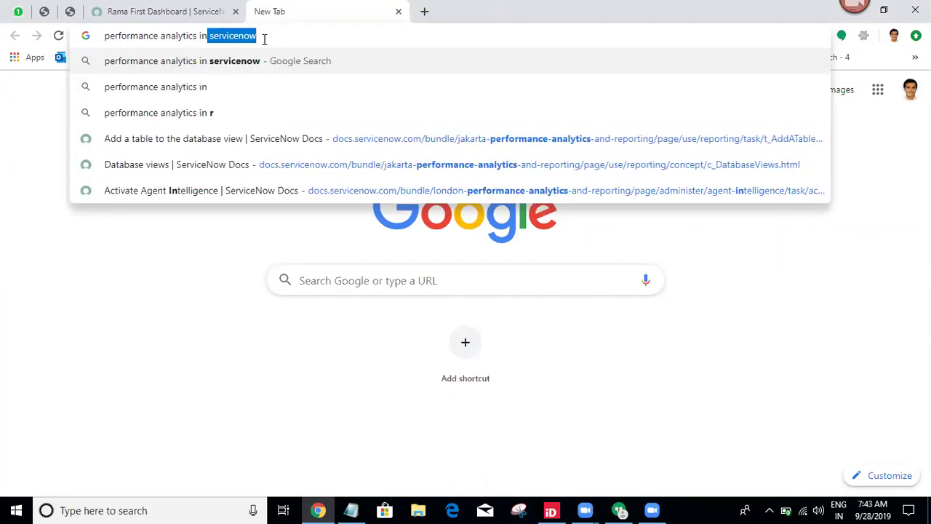
text(serviceno)
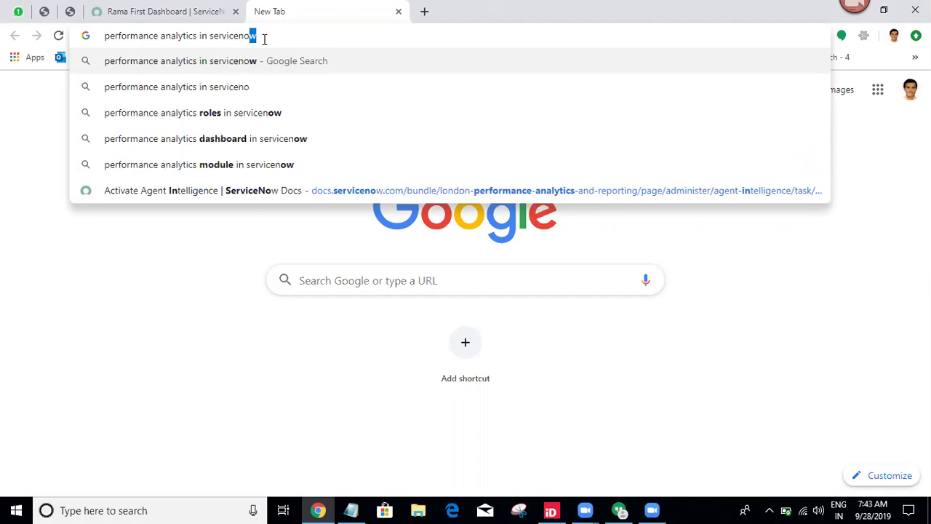
key(Return)
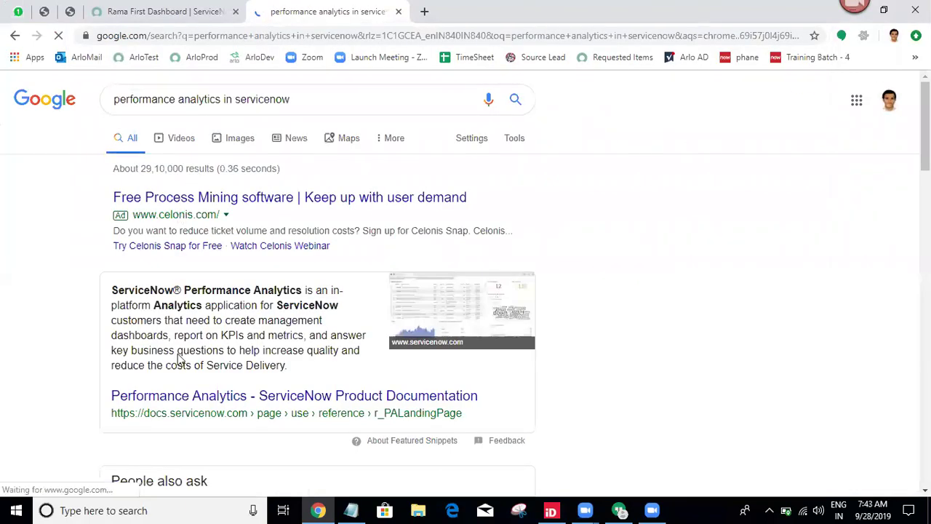
middle_click(187, 405)
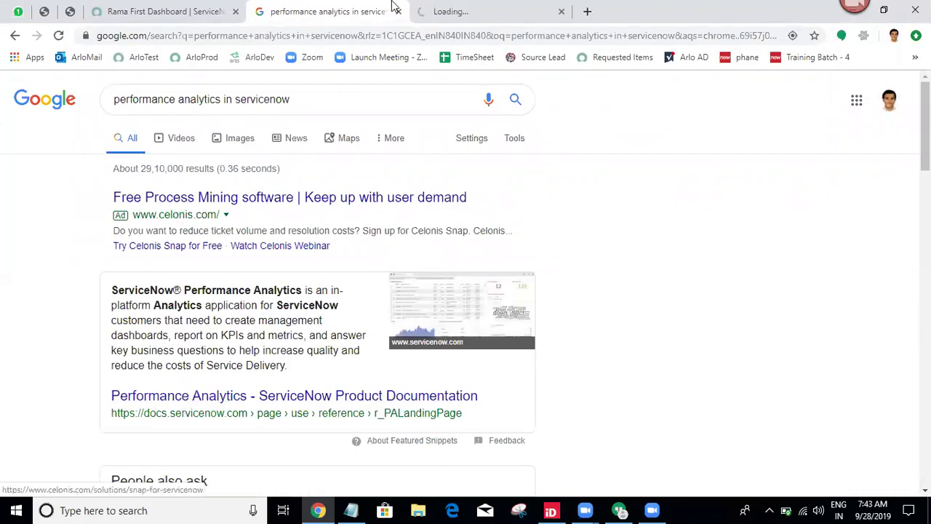
click(437, 9)
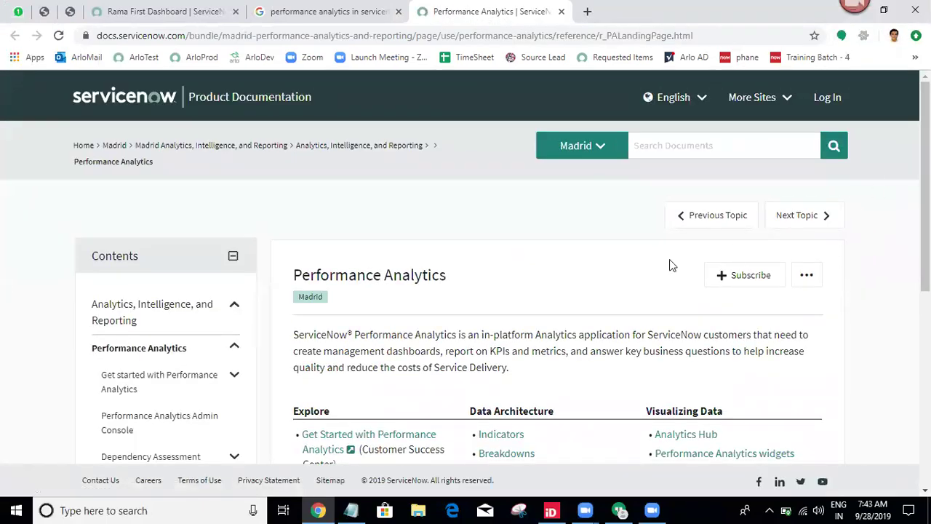
Select the docs intro paragraph and add blank lines under 'Performance Analytics:' in Notepad.
drag(295, 335, 509, 369)
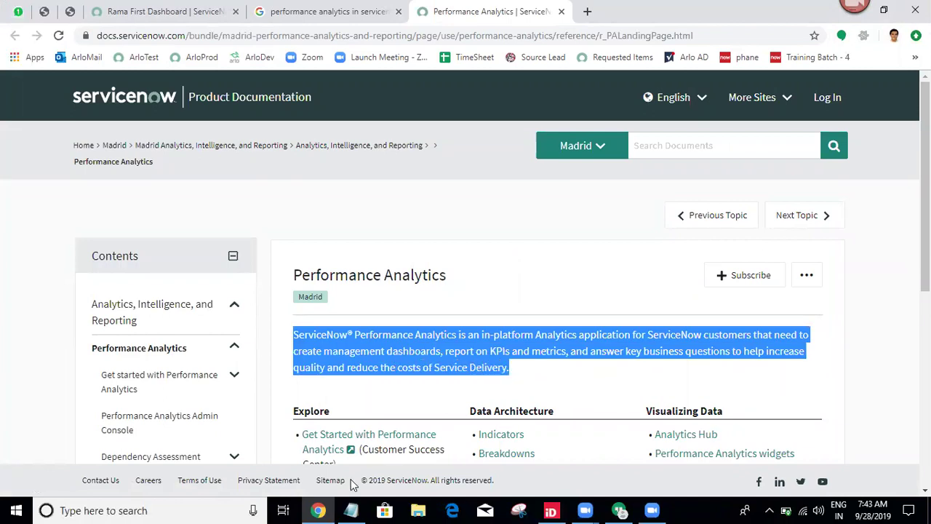
click(350, 510)
click(16, 328)
key(Return)
key(Return)
Paste the Performance Analytics description paragraph under its heading in Notepad.
click(19, 328)
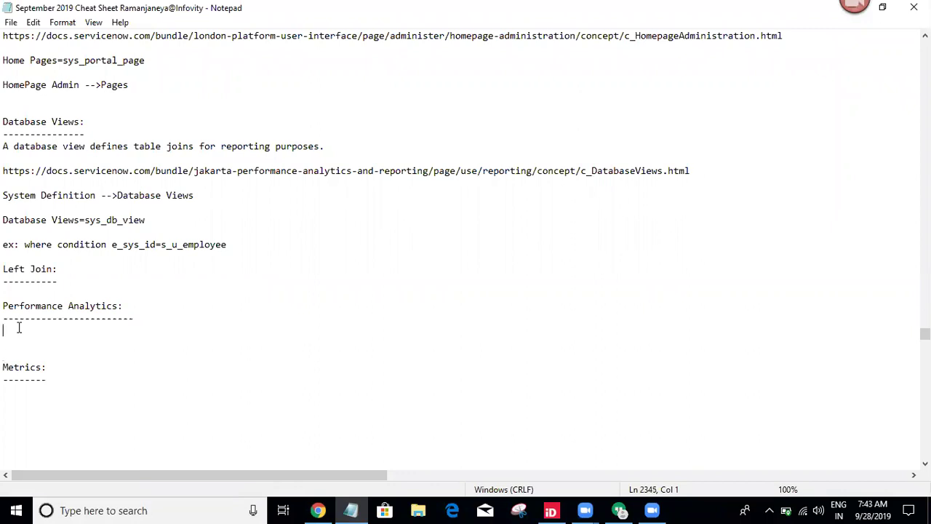
key(ctrl+v)
drag(374, 473, 7, 458)
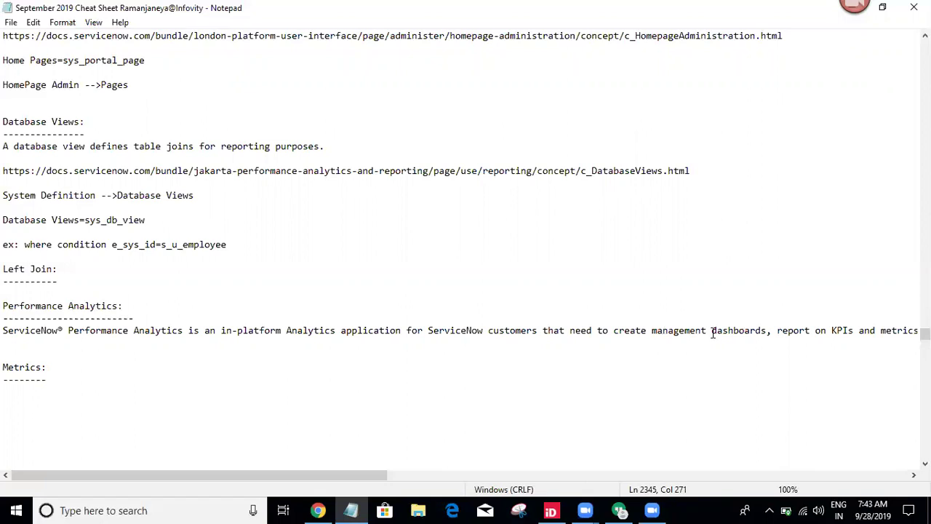
Add the documentation page's URL below the paragraph and return to the Google results.
click(318, 510)
click(725, 35)
key(ctrl+c)
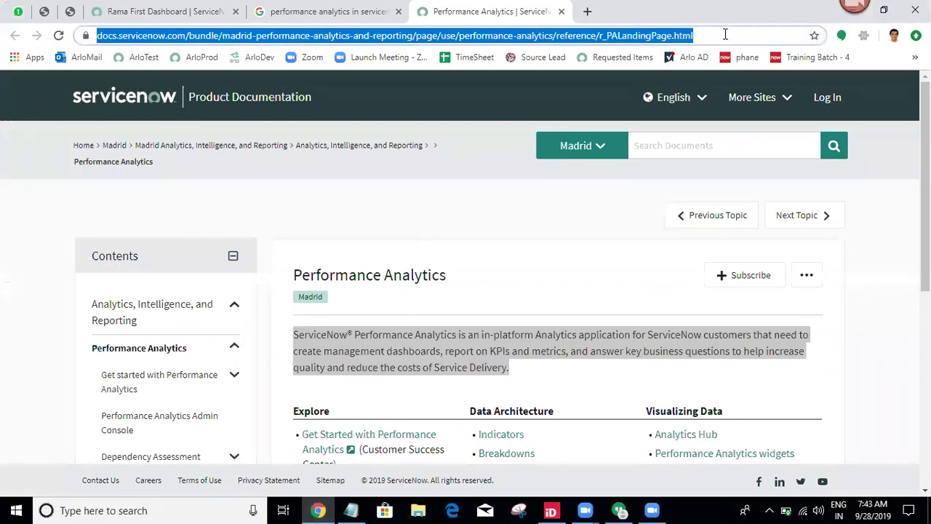
click(351, 510)
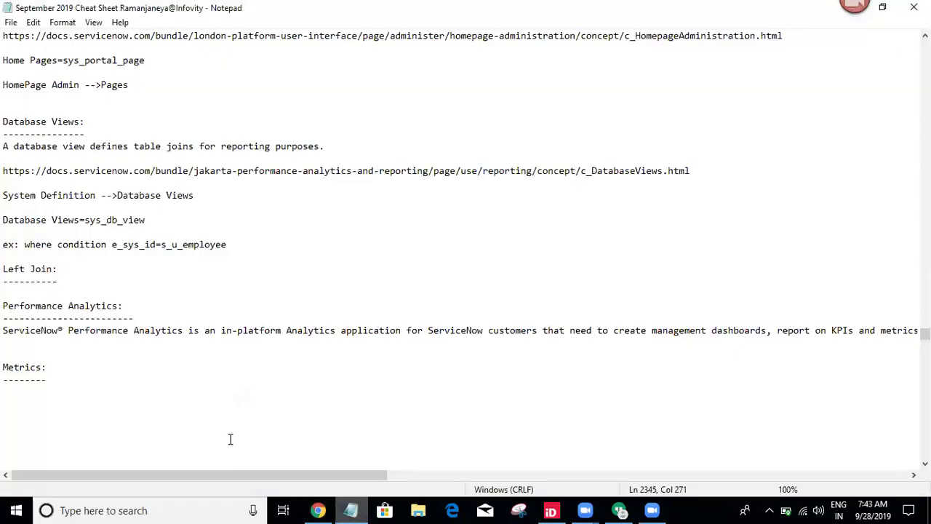
click(32, 350)
key(ctrl+v)
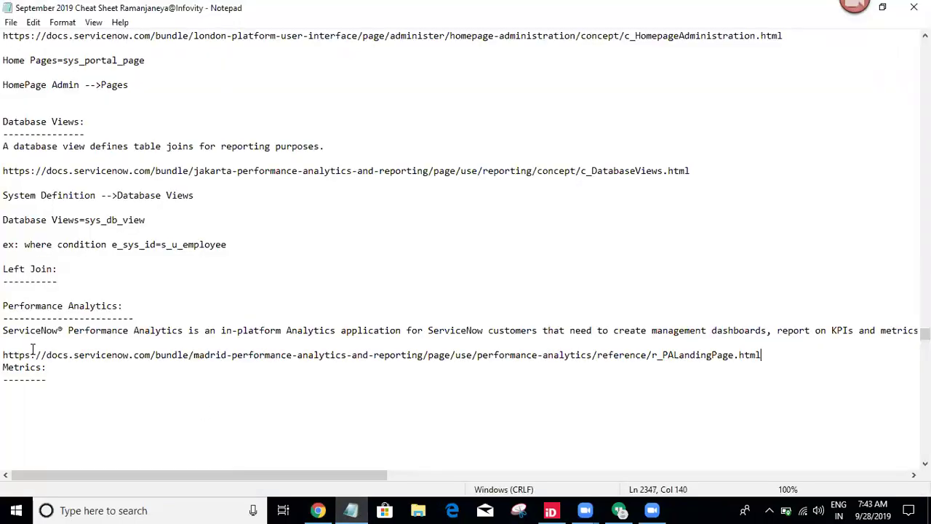
key(Return)
click(318, 510)
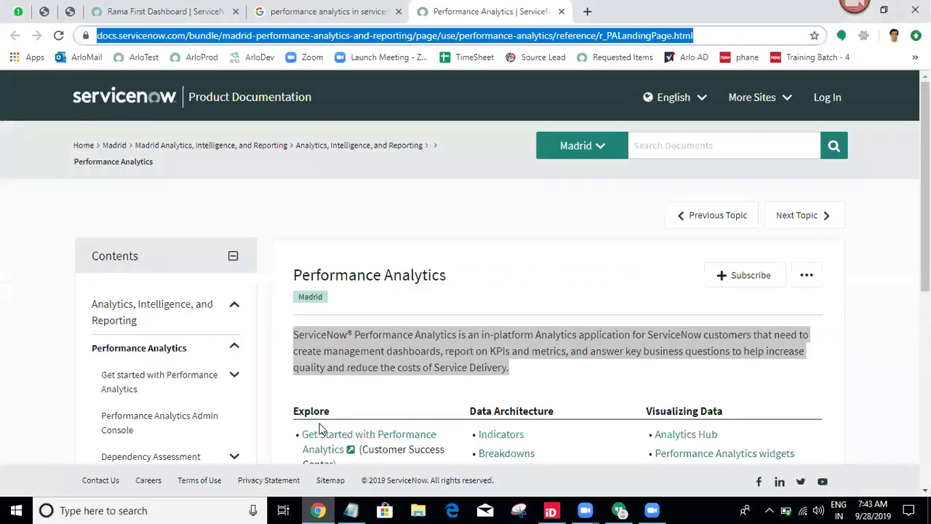
click(322, 11)
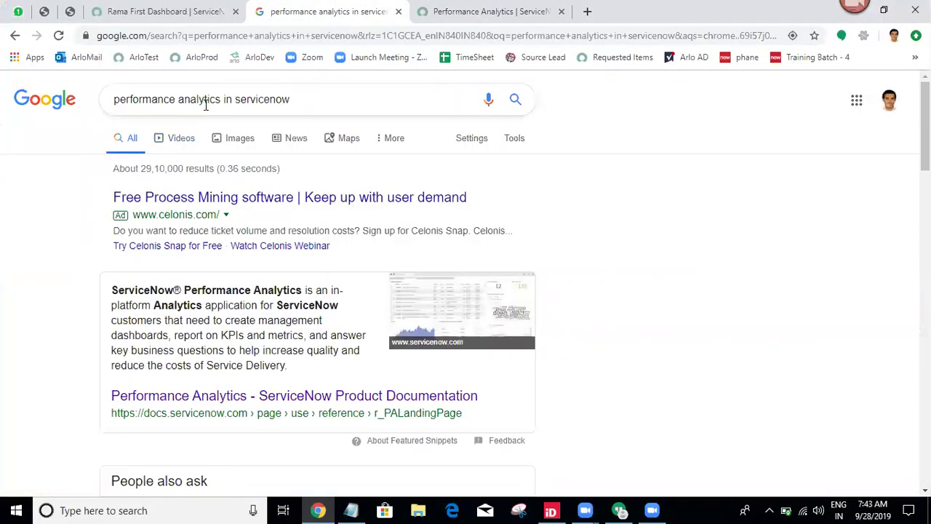
Search 'metrics in servicenow', open the Metrics docs page and select its two opening paragraphs.
drag(222, 100, 1, 122)
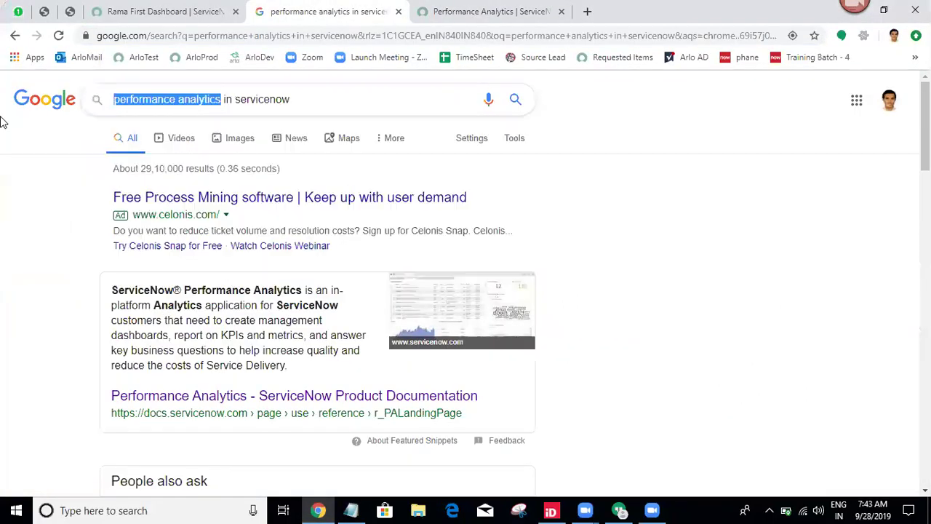
text(metrics)
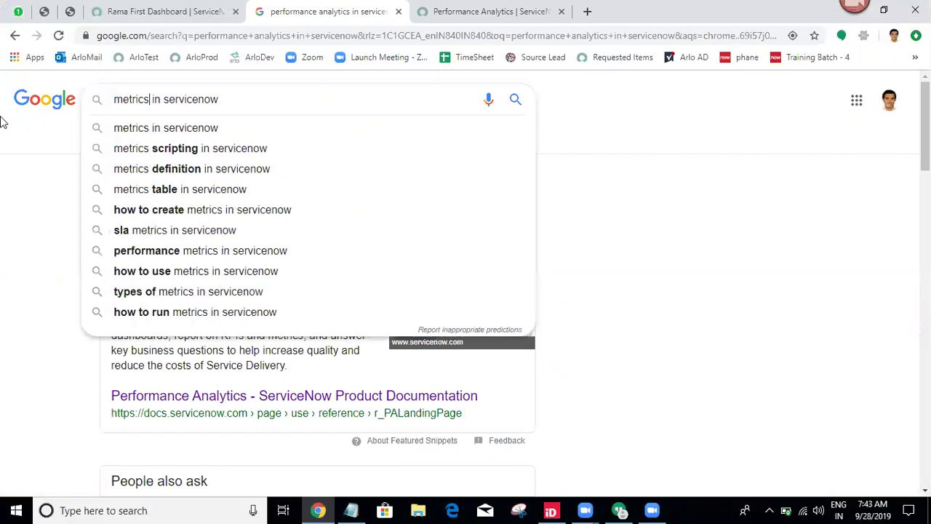
key(Return)
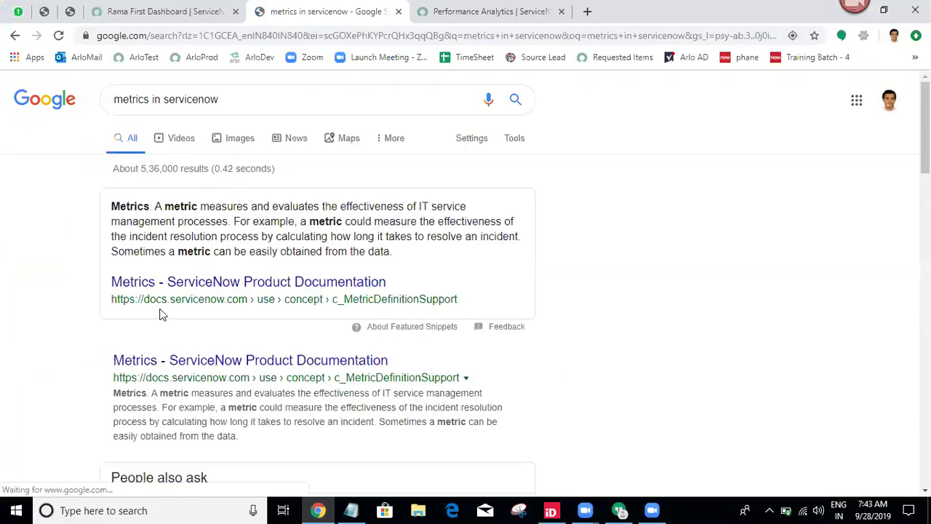
middle_click(194, 280)
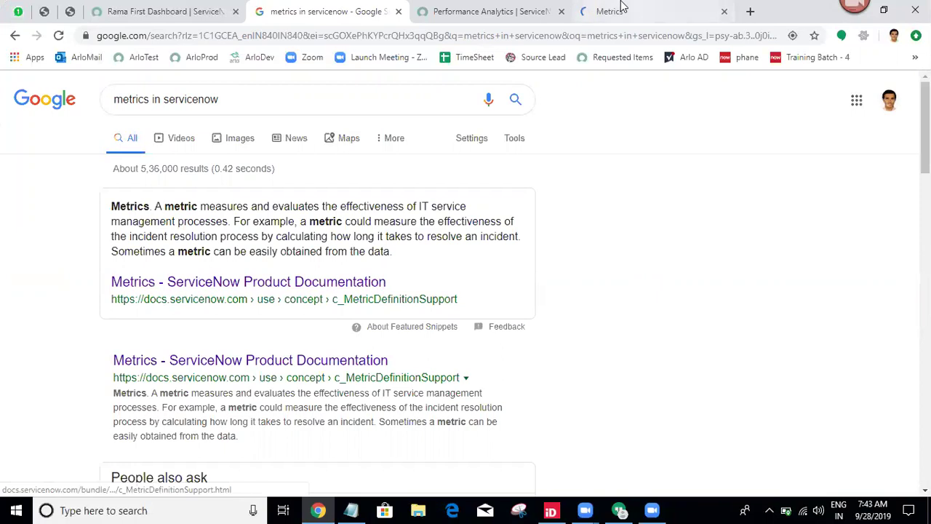
click(619, 9)
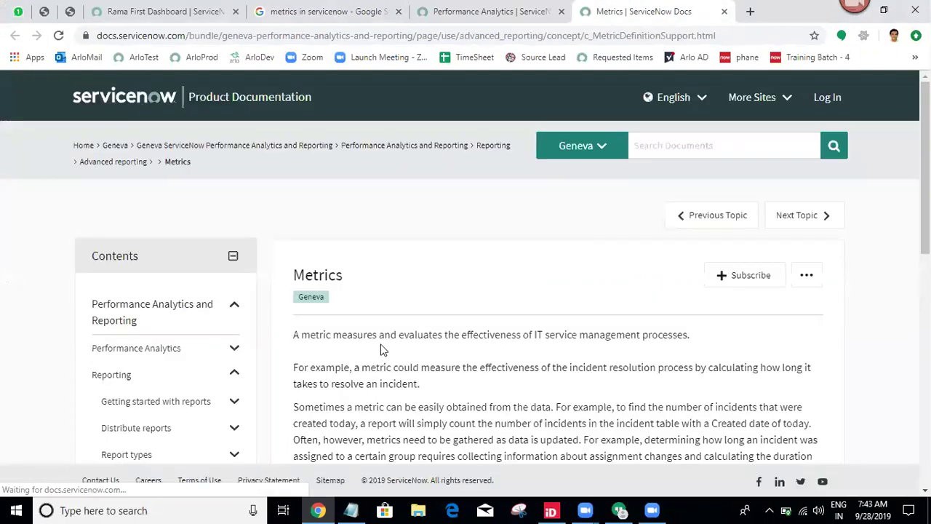
drag(295, 335, 435, 395)
key(ctrl+c)
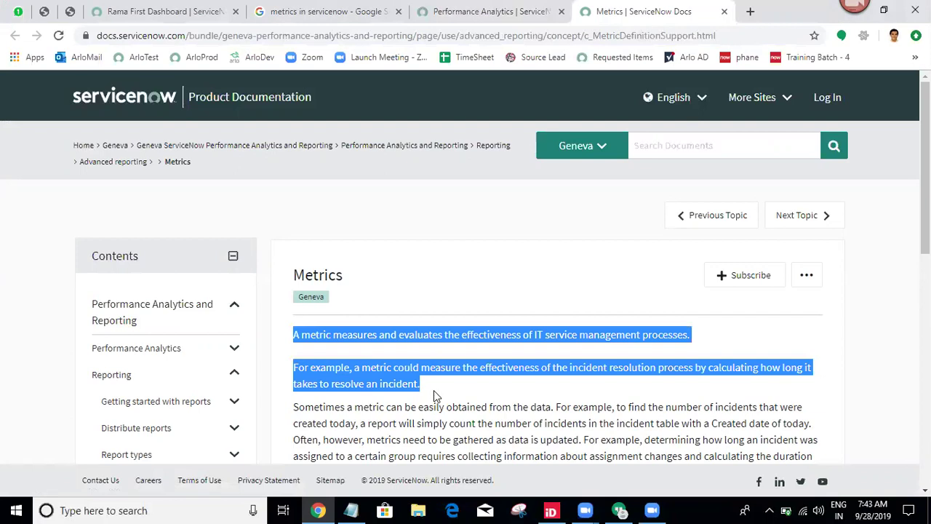
click(351, 510)
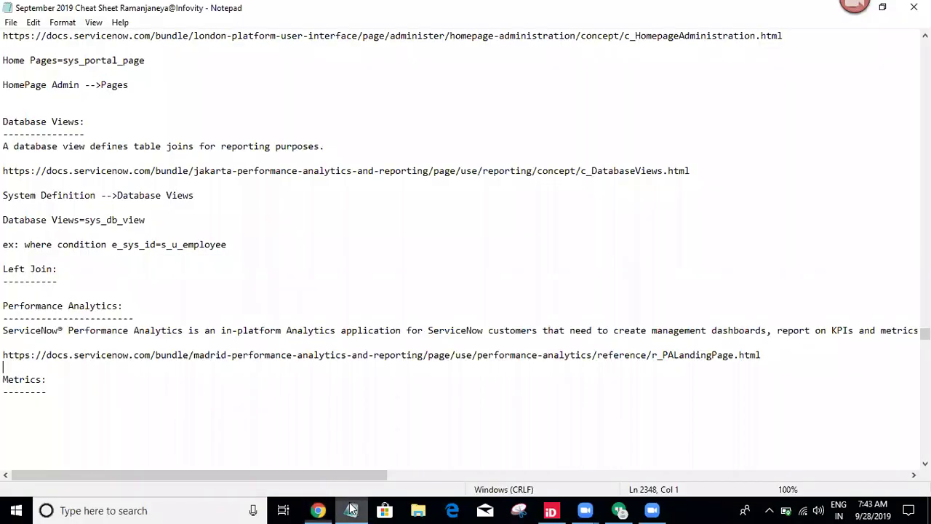
Paste the two Metrics paragraphs and the Metrics docs URL under 'Metrics:' in Notepad.
click(11, 404)
key(ctrl+v)
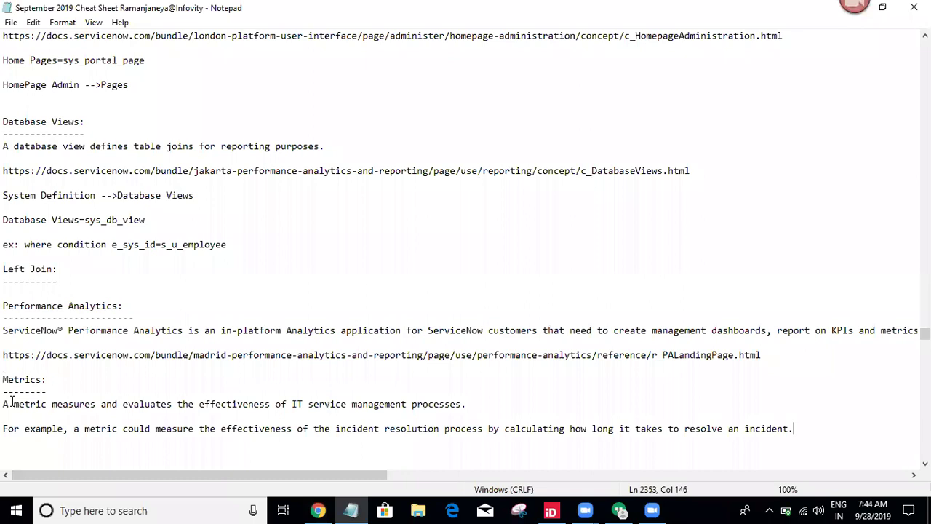
click(351, 510)
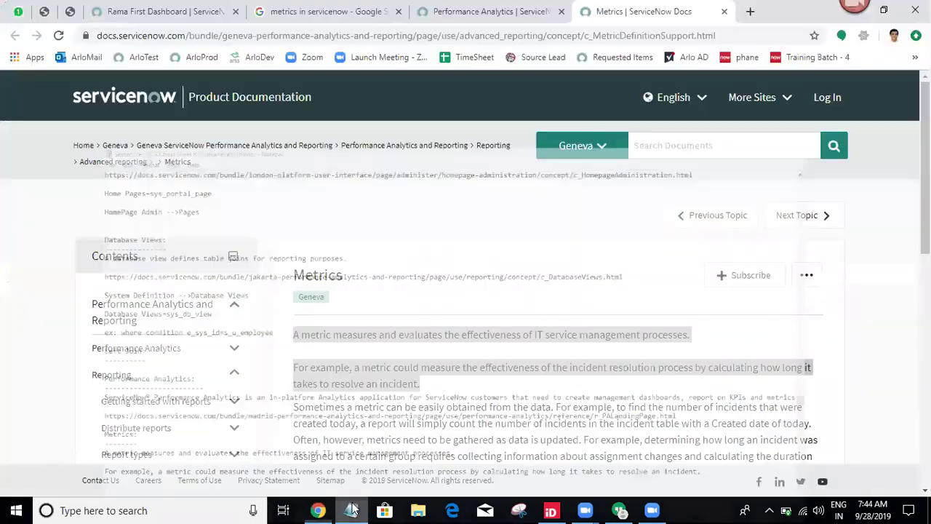
click(722, 37)
key(ctrl+c)
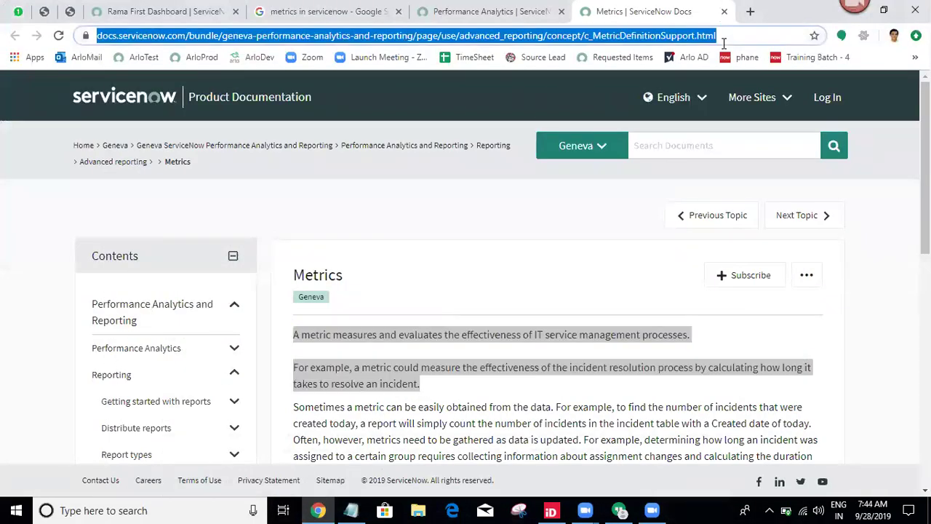
click(352, 509)
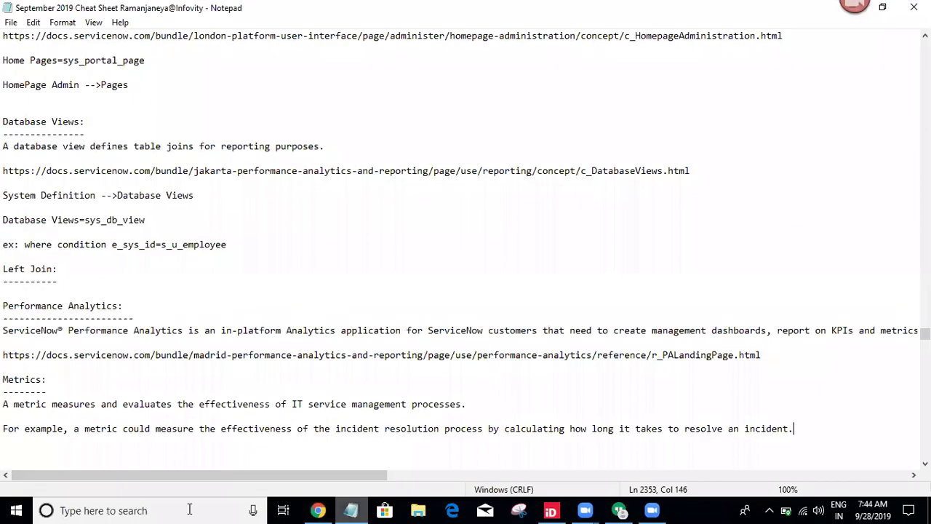
key(Return)
key(Return)
key(ctrl+v)
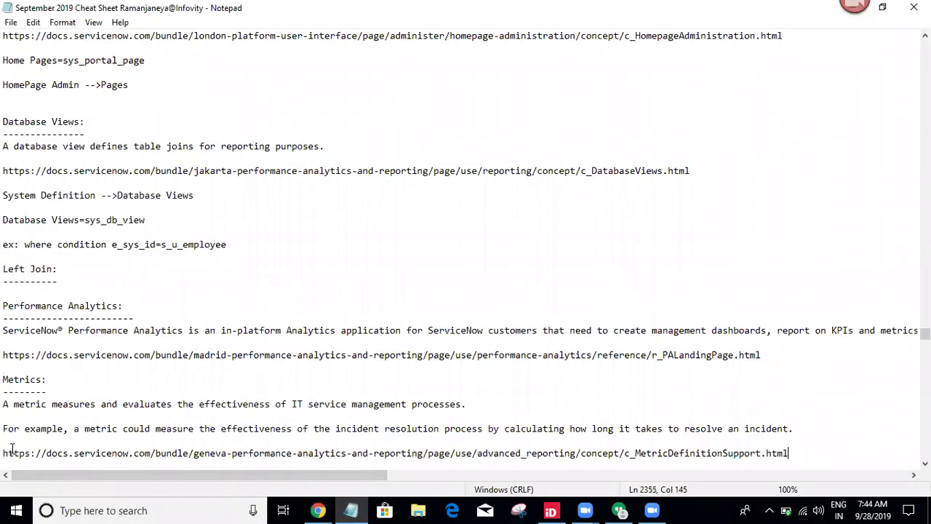
key(Return)
key(Return)
key(Return)
key(Return)
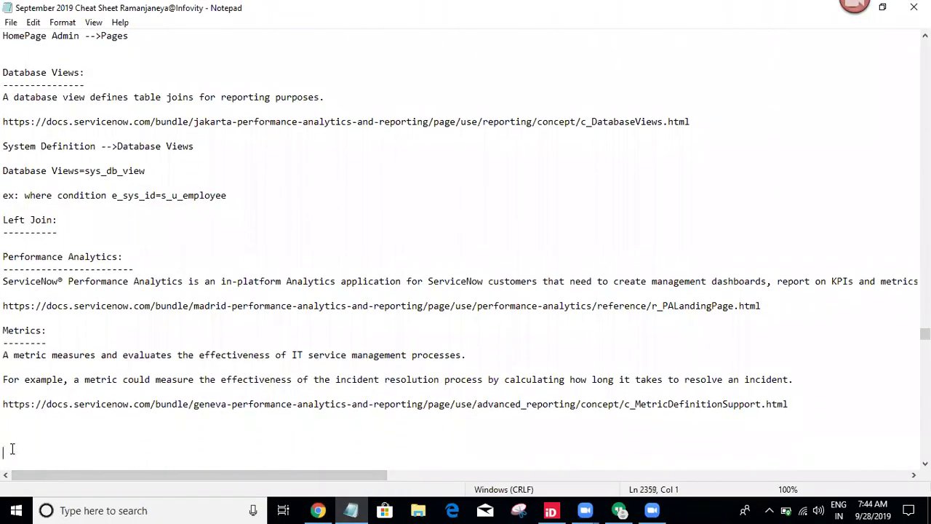
click(318, 510)
Review the Performance Analytics docs intro paragraph, then close that separate window.
click(495, 11)
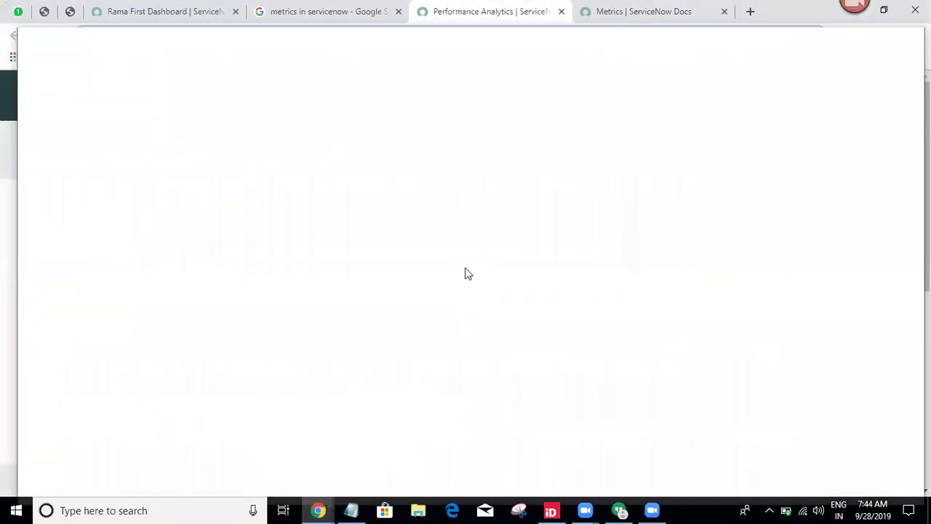
click(509, 301)
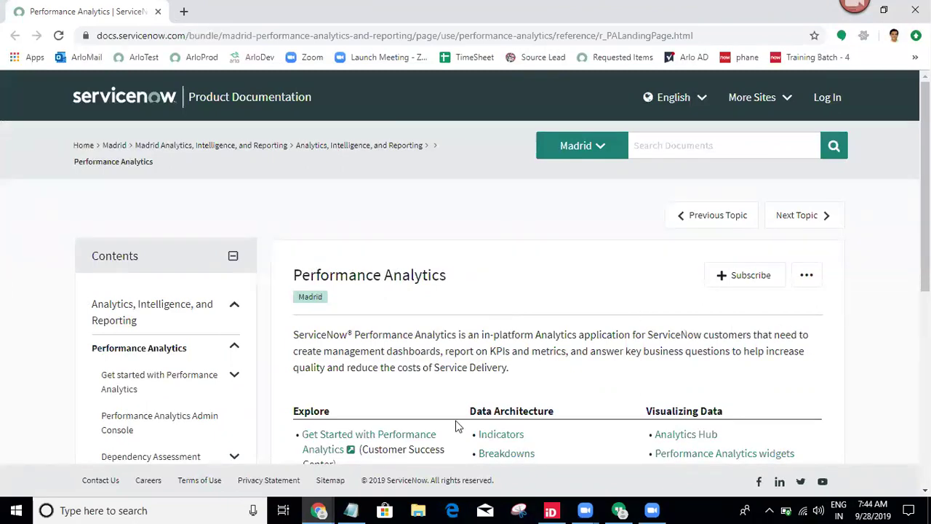
triple_click(505, 366)
double_click(555, 356)
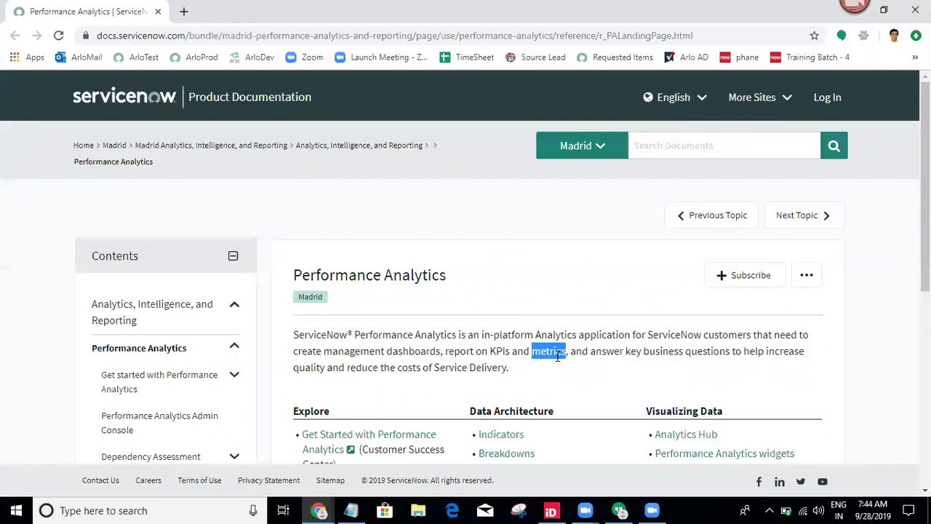
triple_click(613, 354)
click(613, 354)
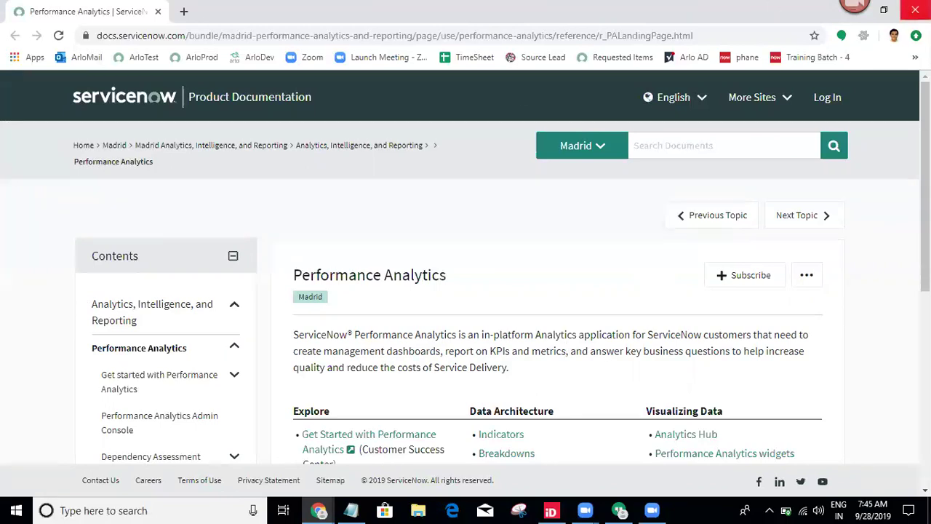
click(915, 10)
Read through the Metrics docs page, then minimise Chrome to the desktop.
click(432, 256)
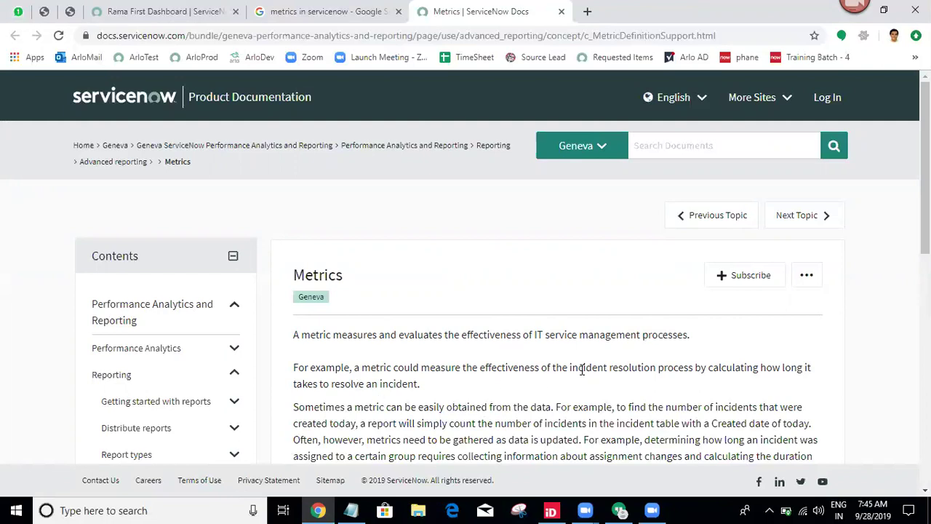
double_click(750, 368)
click(712, 374)
click(619, 511)
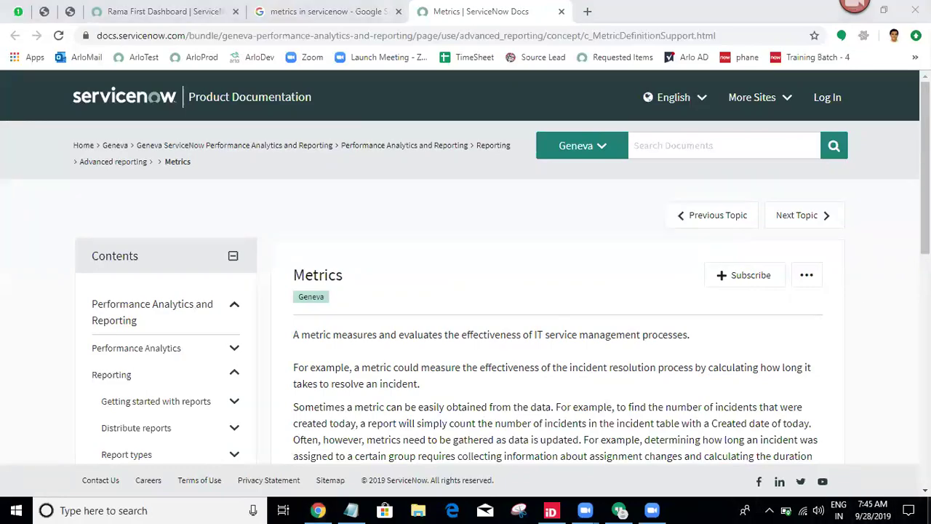
click(928, 511)
Open the ServiceNow Administration document from the desktop in Word.
click(124, 102)
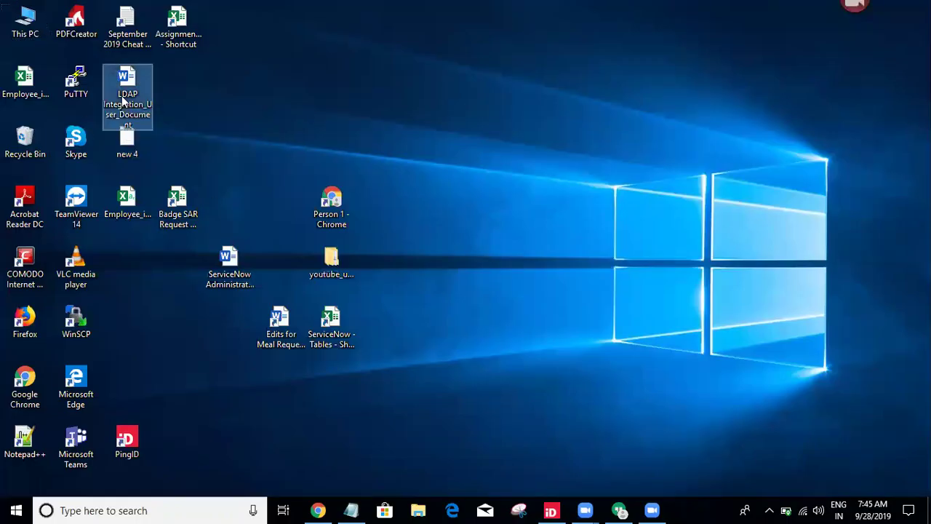
click(266, 121)
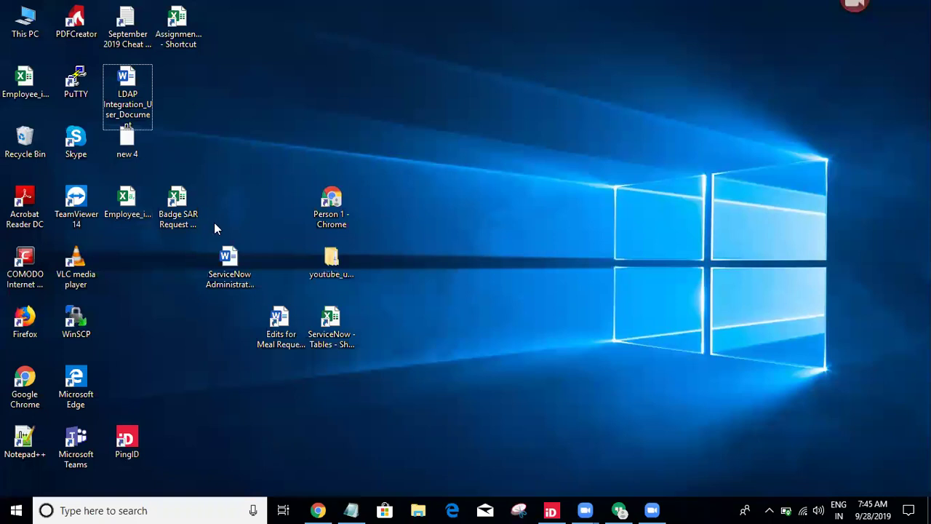
click(235, 284)
click(234, 284)
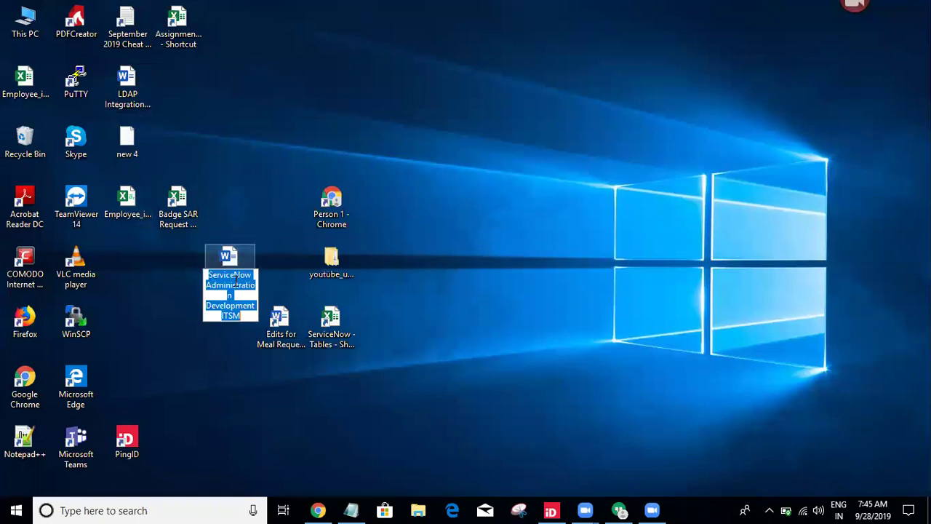
double_click(234, 284)
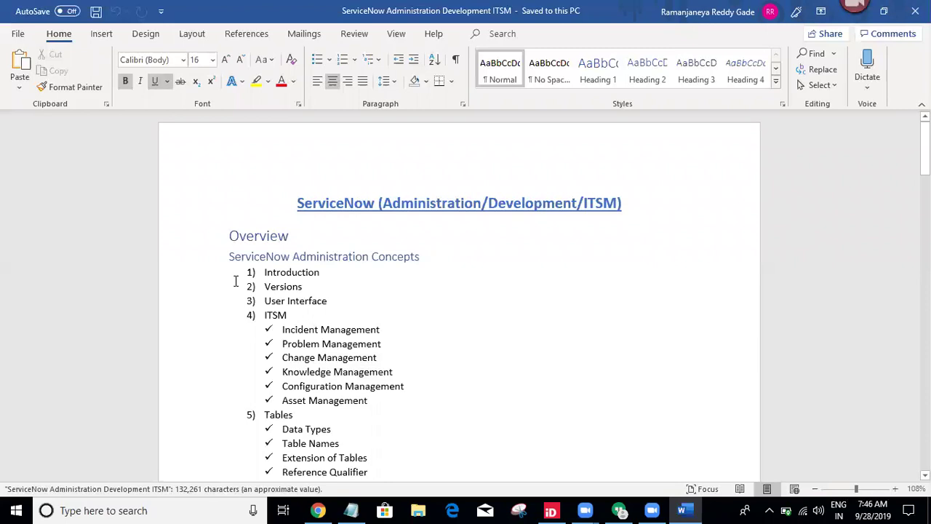
Move down the course outline to the Reports topics, Metrics and Performance Analytics.
click(454, 384)
key(Down)
key(Down)
key(Down)
key(Down)
key(Down)
key(Down)
key(Down)
key(Down)
key(Down)
key(Down)
key(Down)
key(Down)
key(Down)
key(Down)
key(Down)
key(Down)
key(Down)
key(Down)
key(Down)
key(Down)
key(Down)
key(Down)
key(Down)
key(Down)
key(Down)
key(Down)
key(Down)
key(Down)
key(Down)
key(Down)
key(Down)
key(Down)
key(Down)
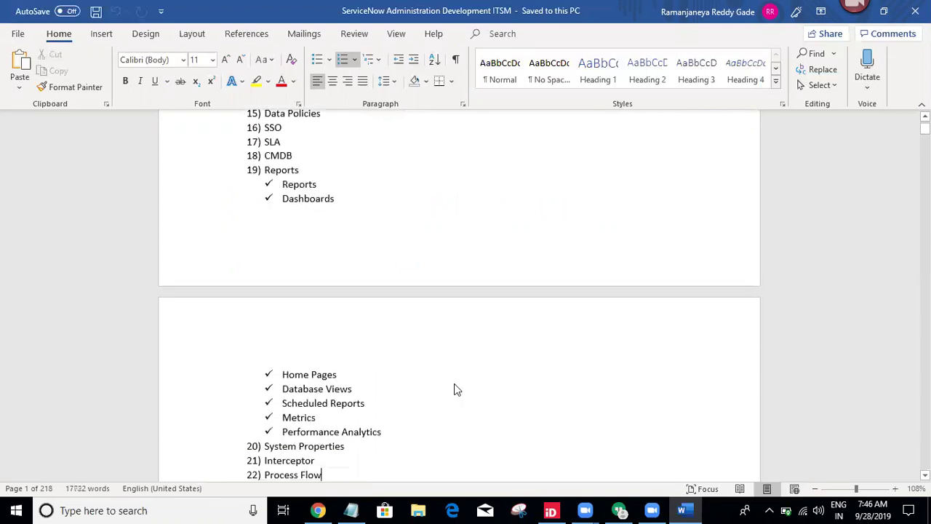
click(382, 402)
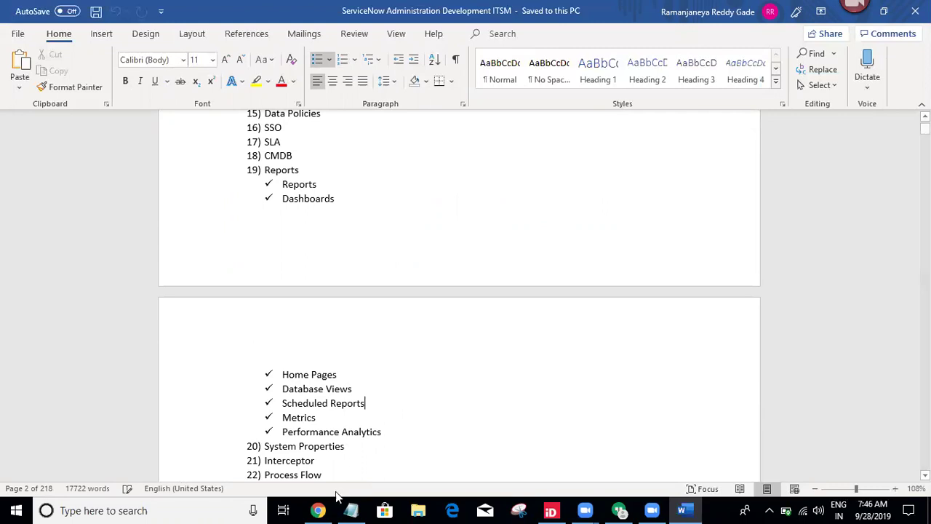
click(318, 509)
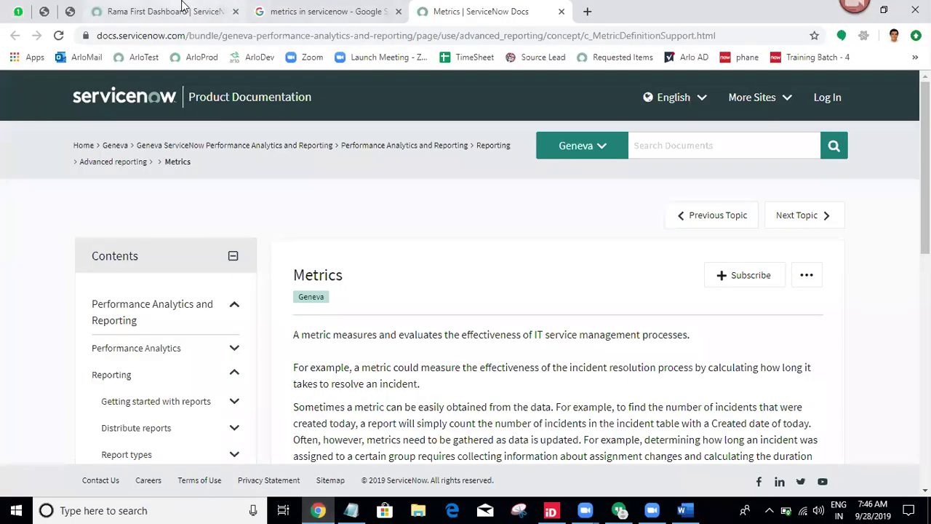
Close the documentation tabs to the right of the Rama First Dashboard tab.
click(182, 9)
right_click(183, 8)
click(239, 140)
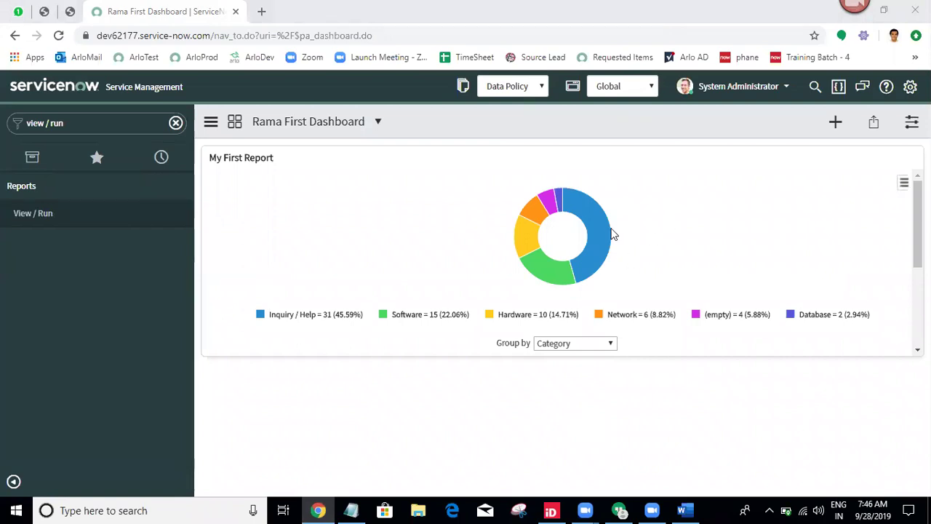
Open Reports > View / Run from the navigator to list My reports.
mouse_move(613, 234)
click(132, 132)
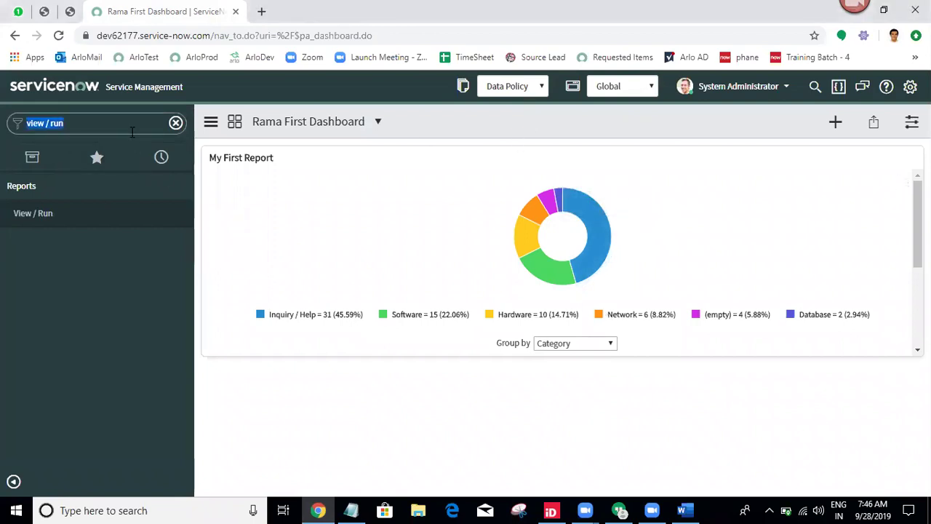
click(113, 211)
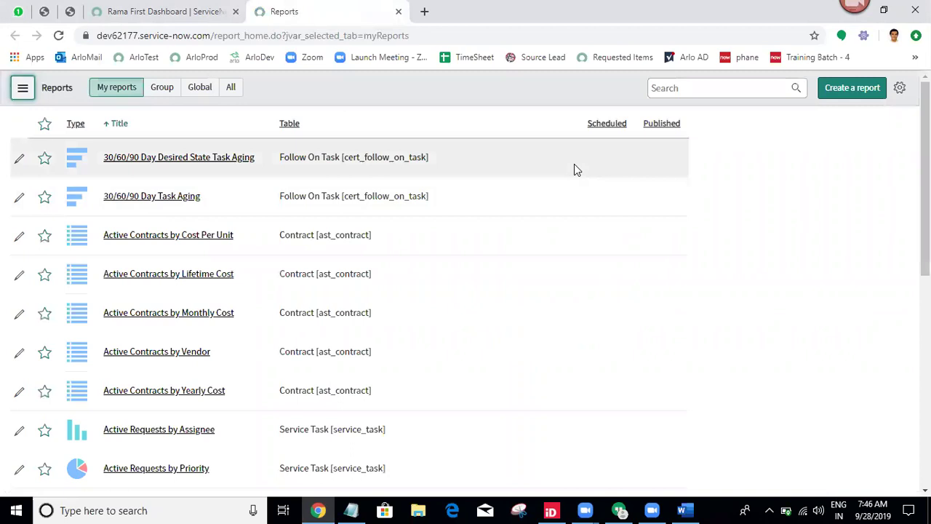
Filter the reports list for 'my first' and open My First Report in a new tab.
click(744, 89)
text(my first)
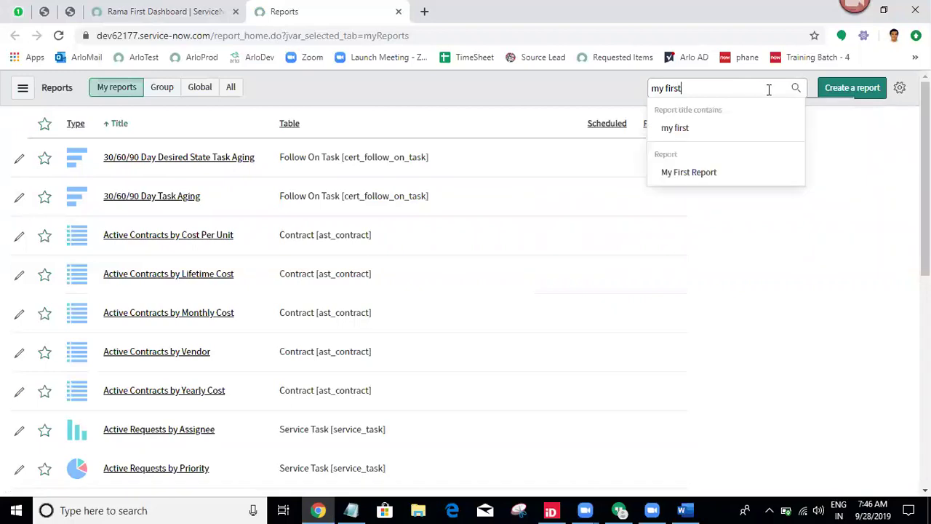
click(716, 175)
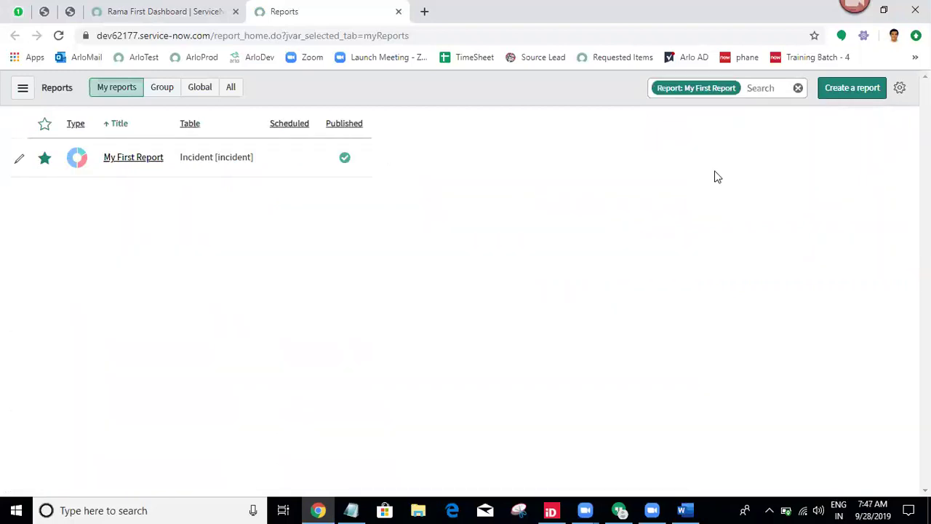
ctrl+click(133, 162)
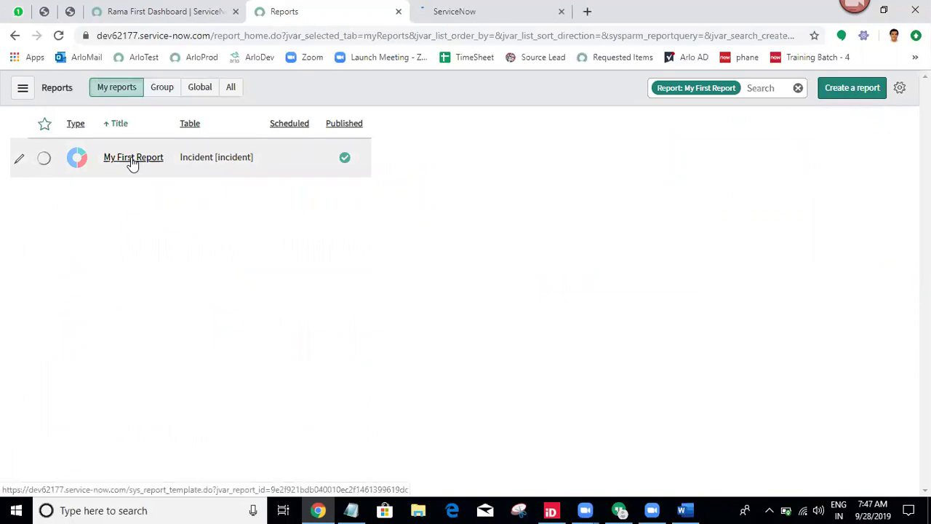
click(452, 7)
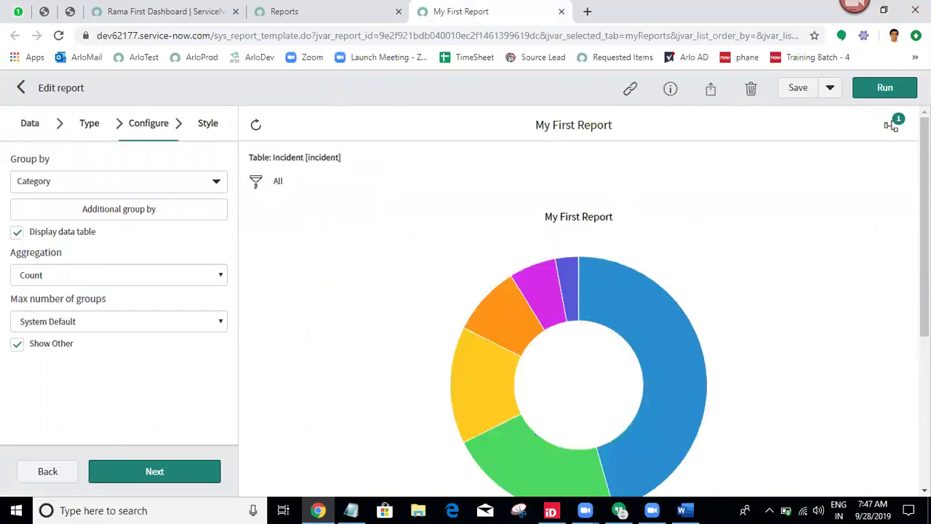
Advance the report to its Style step and display its sharing options.
scroll(876, 287, down, 4)
scroll(877, 287, up, 4)
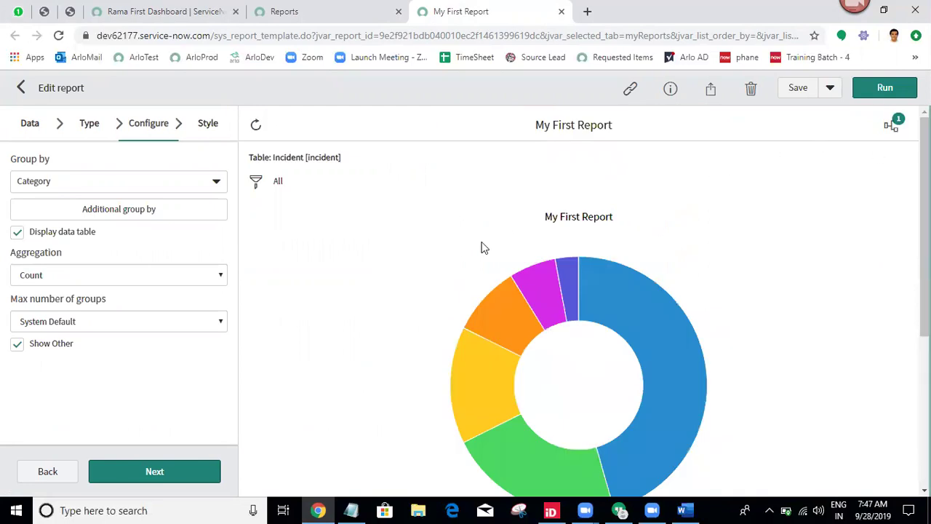
click(155, 486)
click(153, 473)
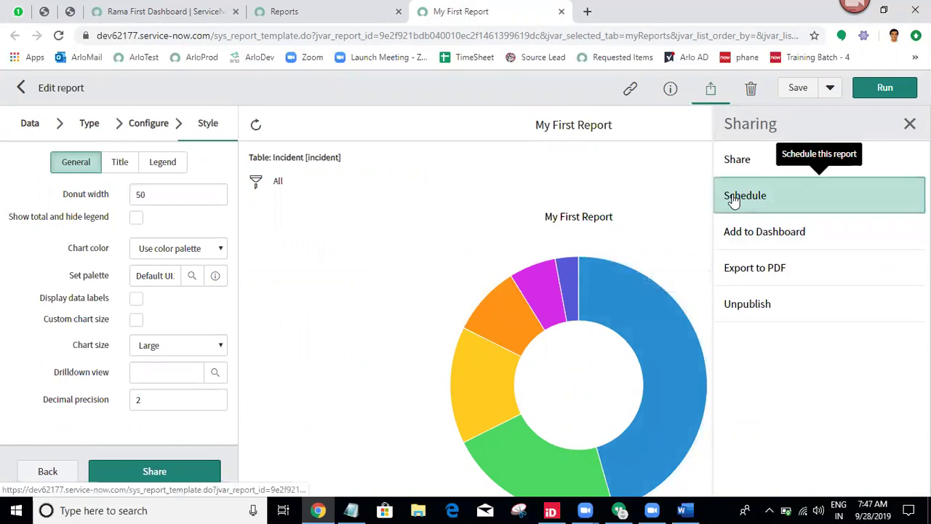
Start an email schedule for the report and add one user as a recipient.
click(734, 198)
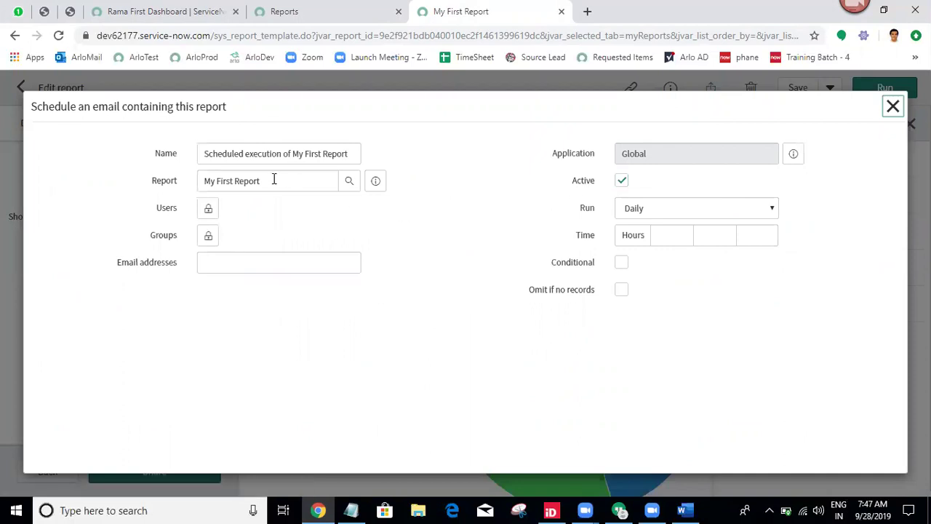
triple_click(328, 151)
click(455, 164)
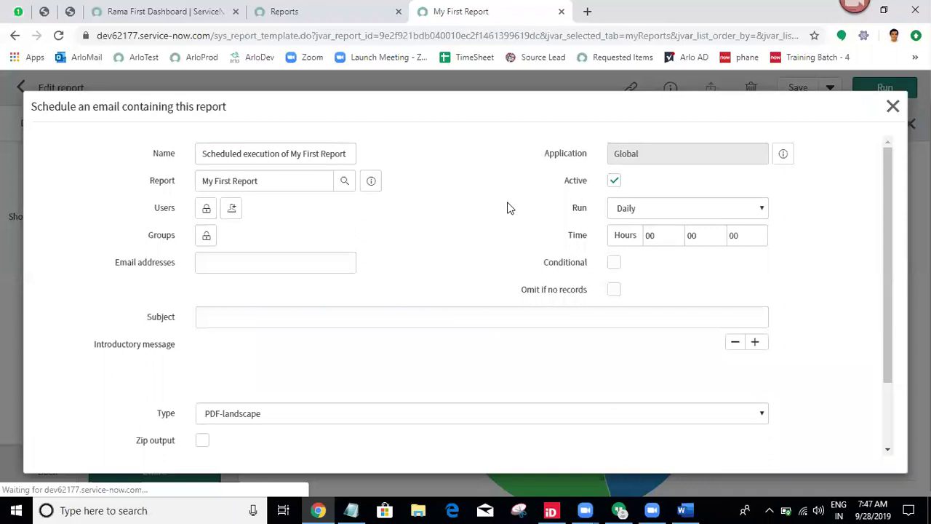
click(208, 211)
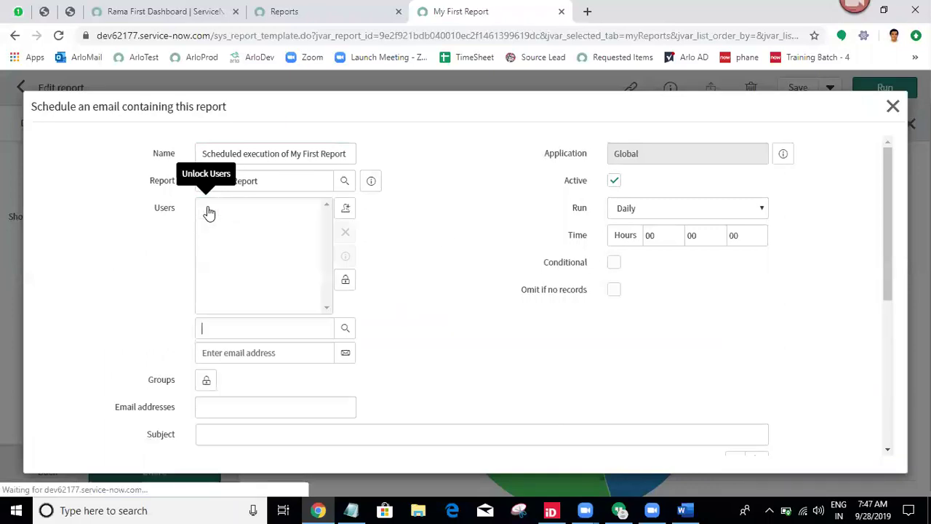
text(kumar)
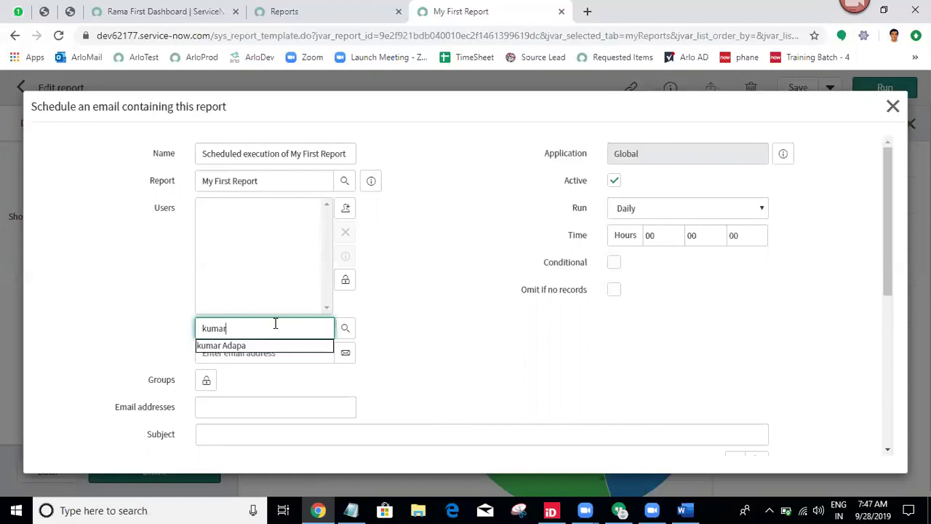
click(259, 346)
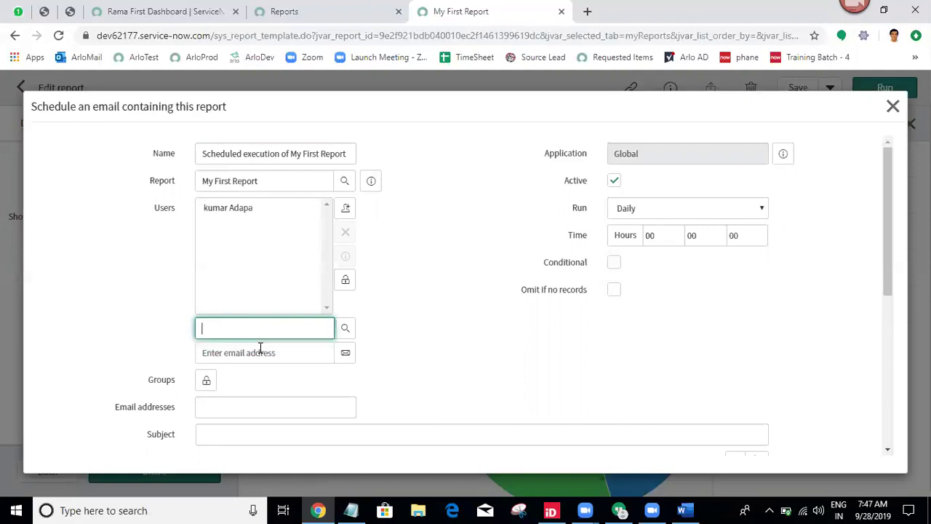
click(345, 281)
Enter a recipient e-mail address in the schedule's address field.
click(278, 256)
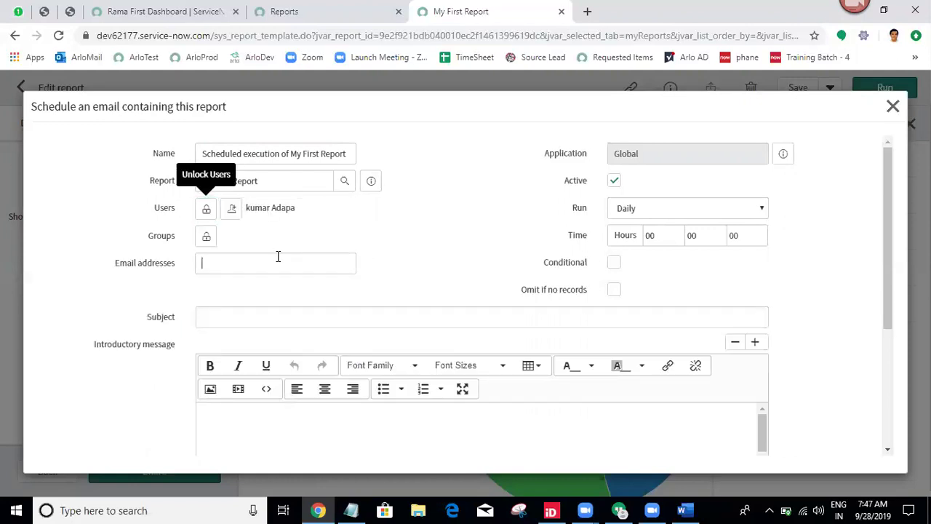
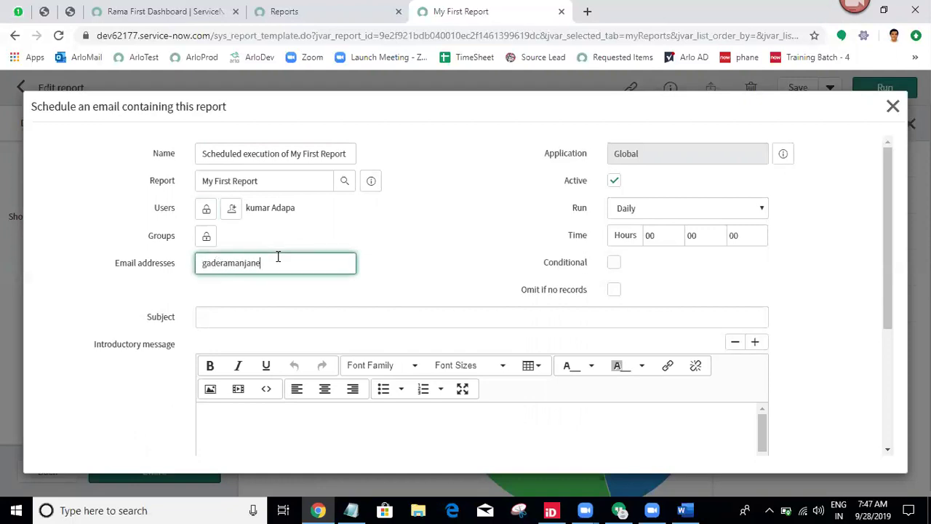
click(442, 270)
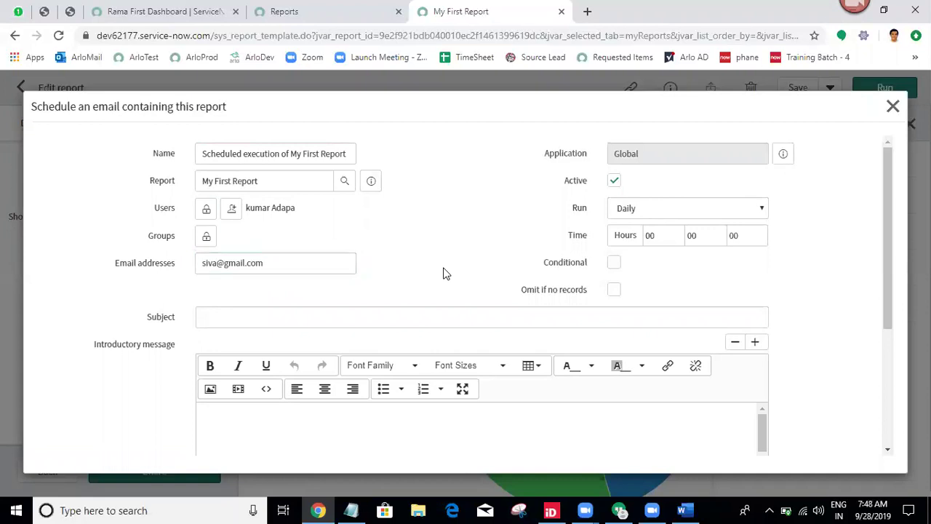
Add the Dev group as a recipient and set the subject to 'My First Report'.
click(207, 236)
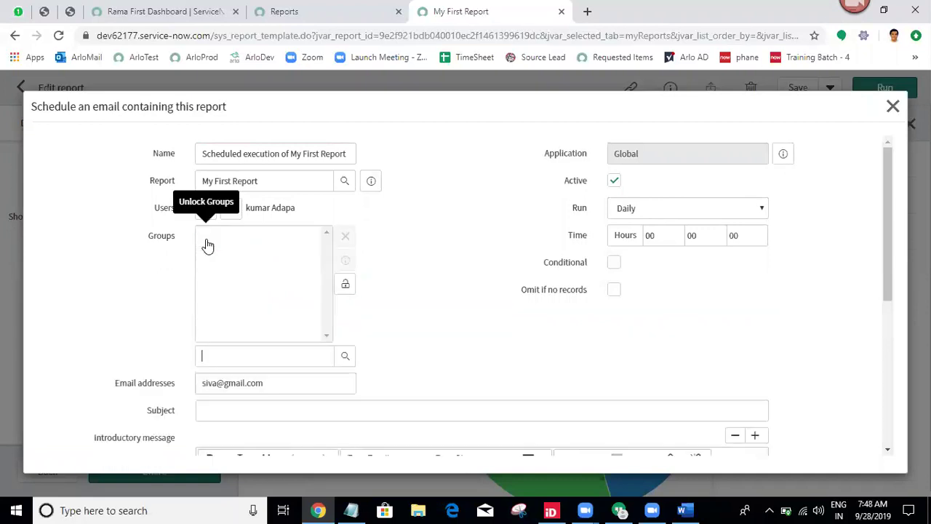
click(343, 357)
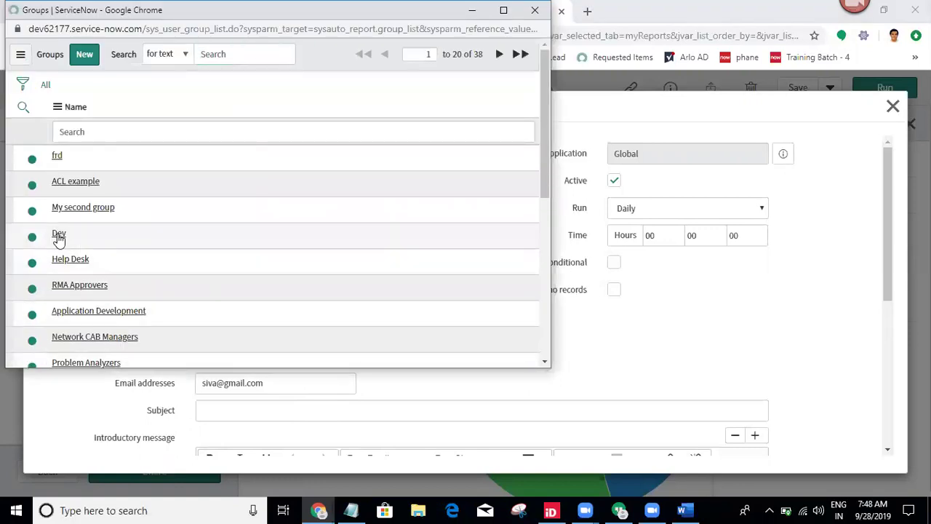
click(59, 235)
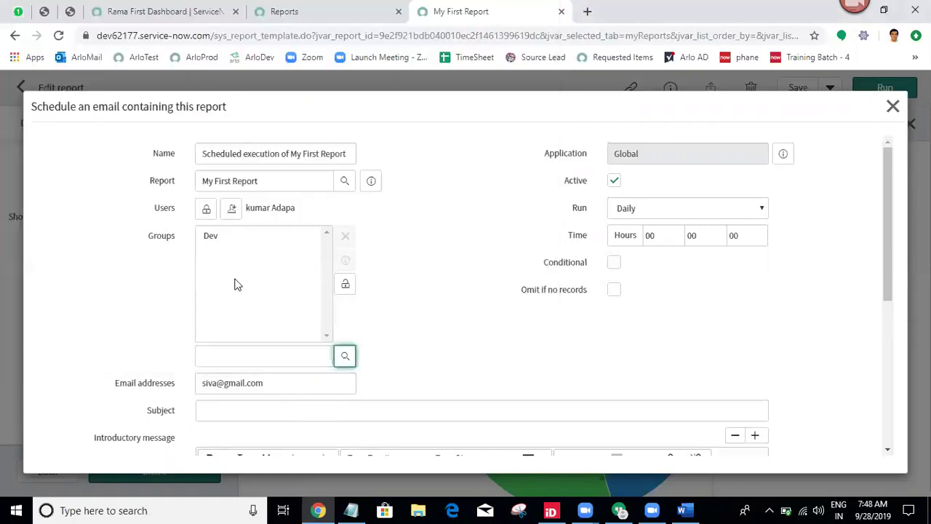
click(346, 283)
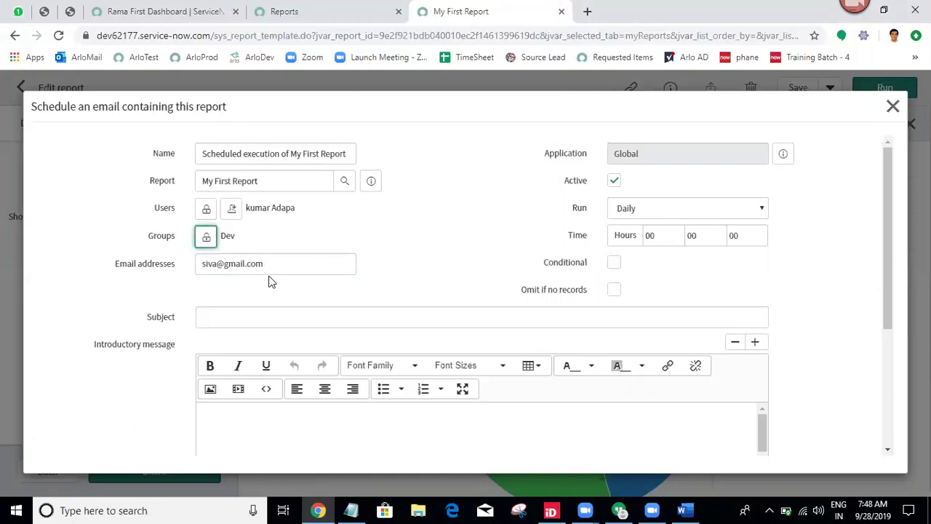
click(373, 312)
text(My)
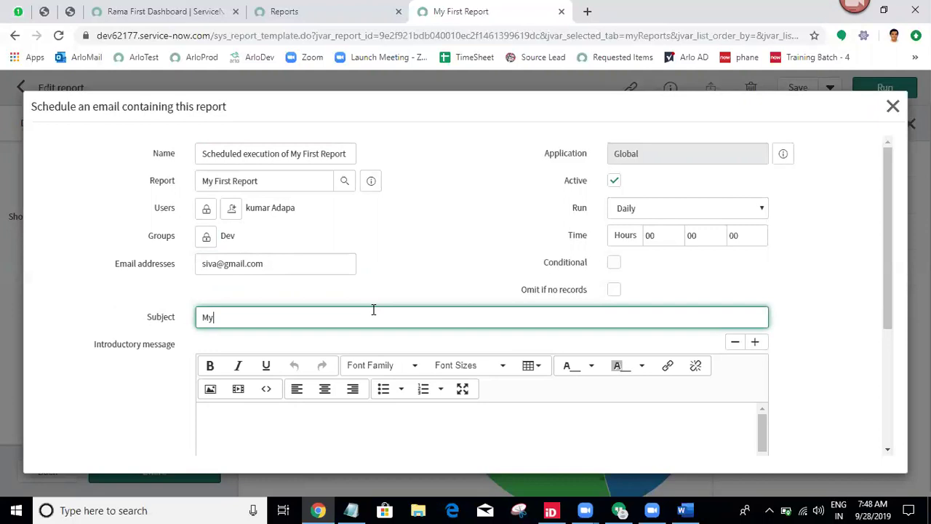
text( First Report)
click(408, 269)
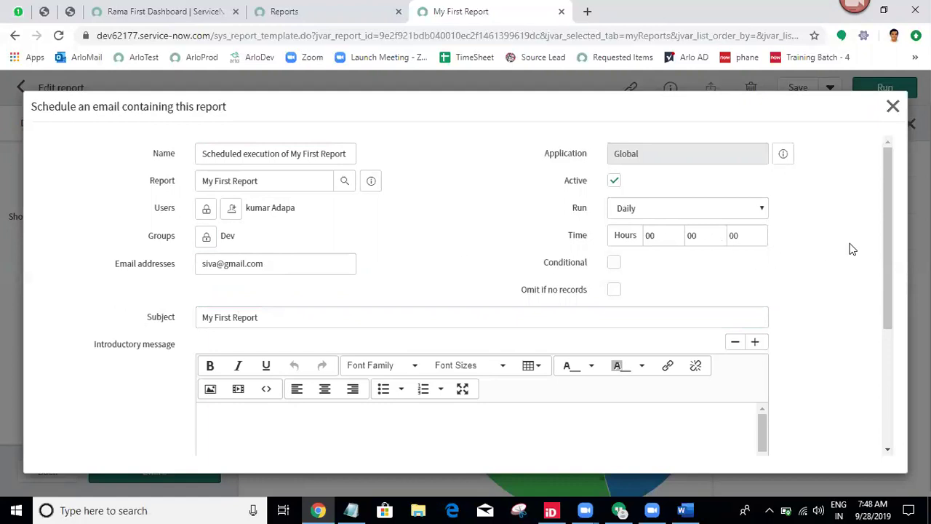
Set the schedule to run Daily with the run hour at 06.
click(644, 210)
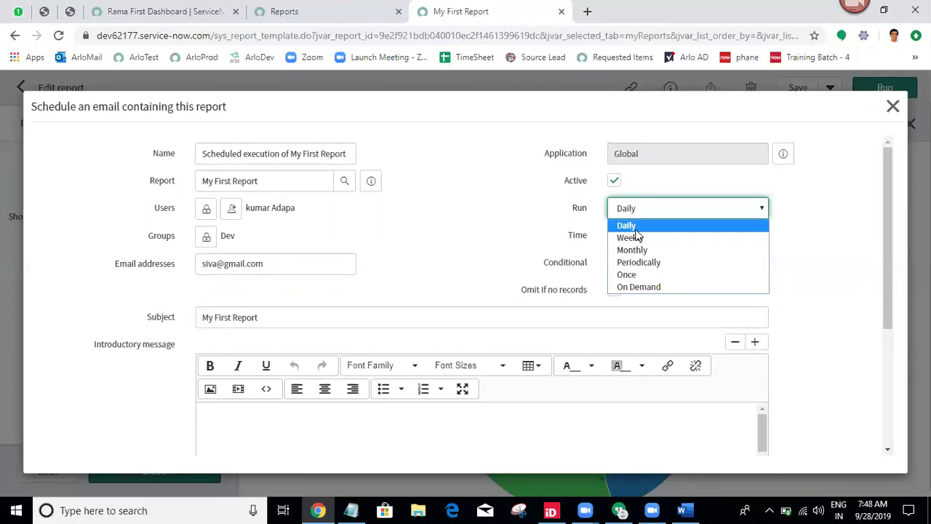
click(633, 226)
click(693, 237)
double_click(692, 239)
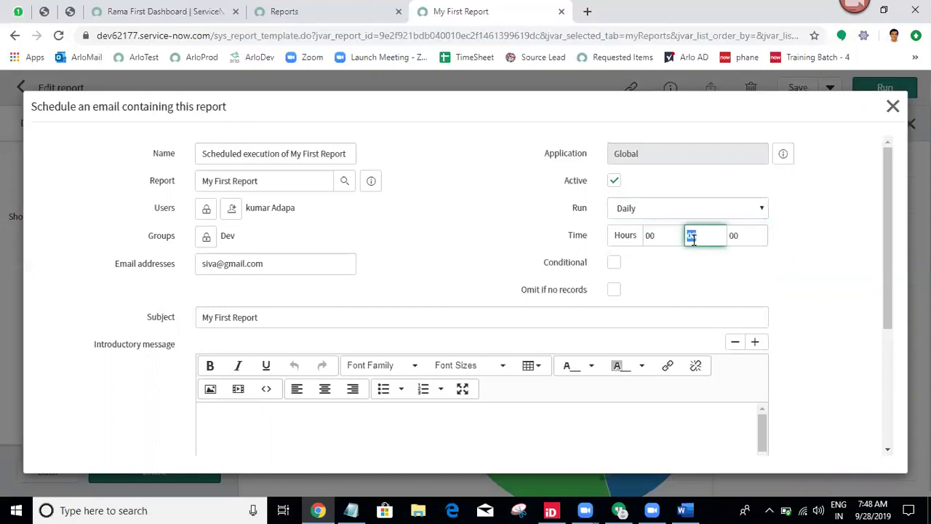
text(6)
key(BackSpace)
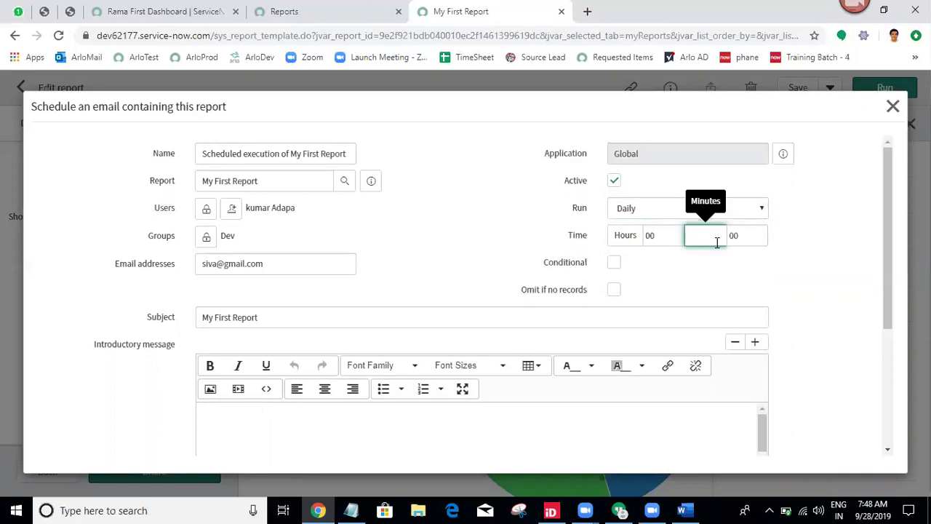
click(661, 235)
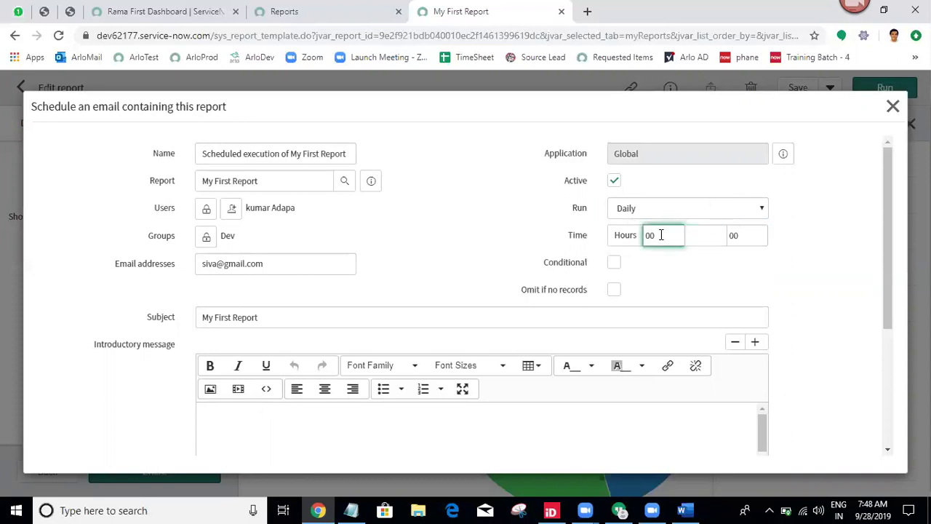
key(BackSpace)
text(6)
key(shift+Tab)
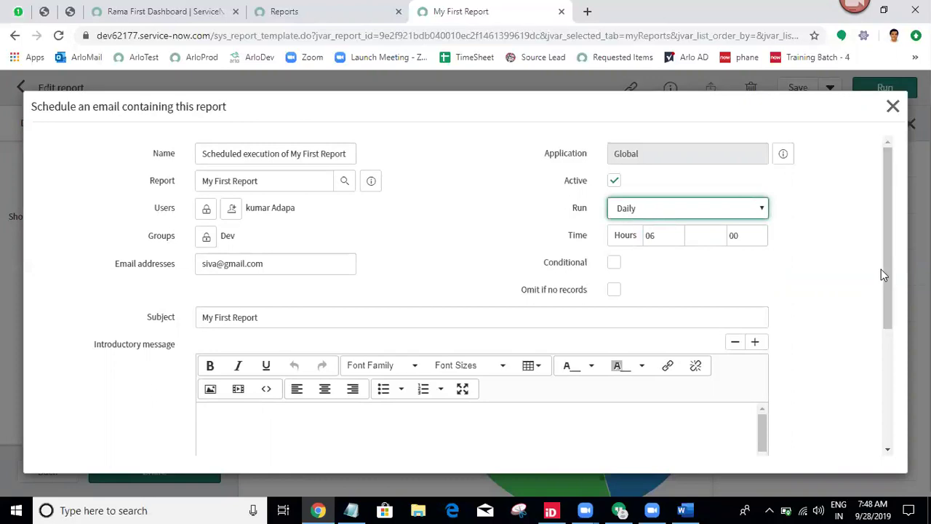
scroll(885, 273, down, 1)
scroll(887, 270, up, 1)
drag(298, 209, 198, 244)
Remove the Dev group from the schedule's recipient groups.
click(205, 238)
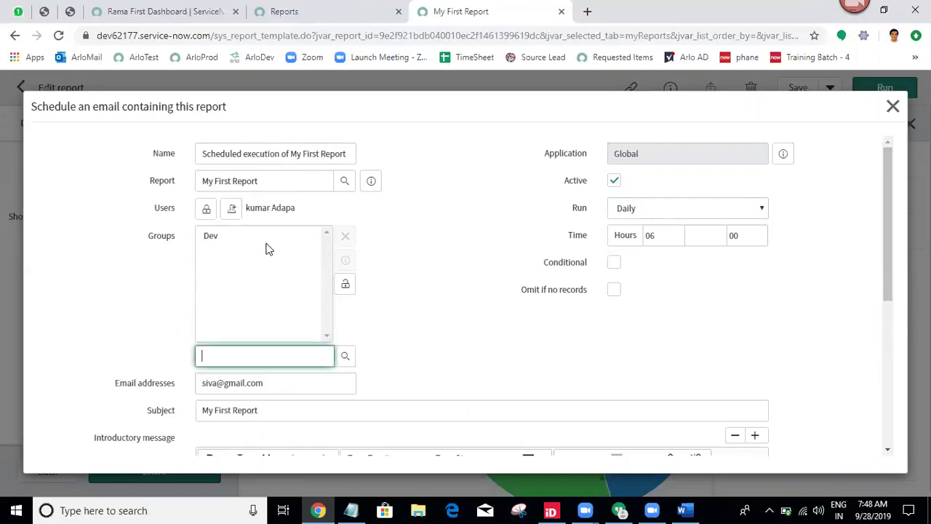
click(212, 237)
click(345, 237)
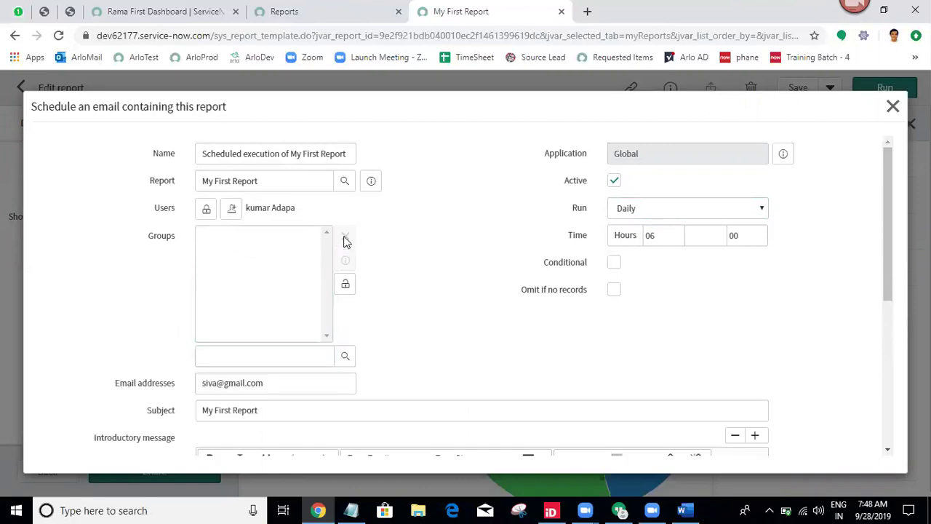
click(345, 285)
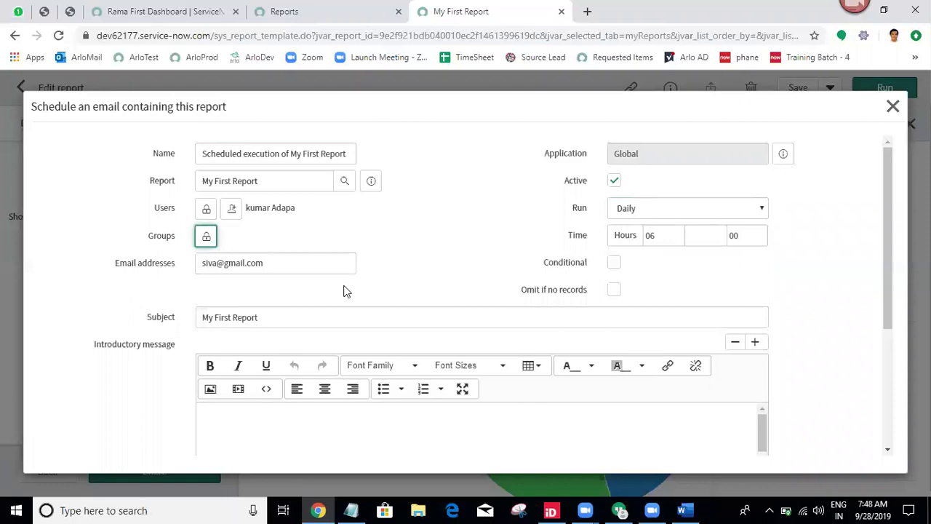
Verify the recipient e-mail and the 06:00 daily send time, then submit the schedule.
triple_click(280, 266)
click(411, 283)
triple_click(283, 262)
click(460, 245)
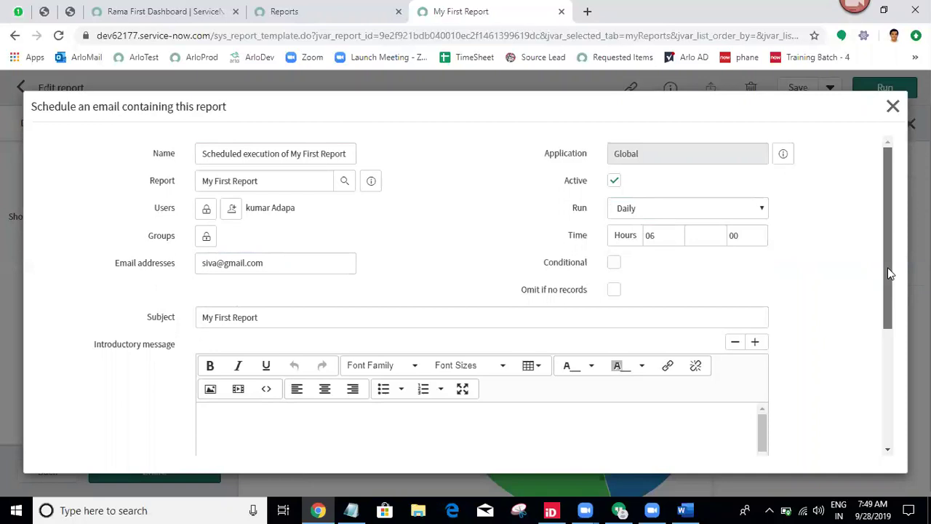
double_click(649, 235)
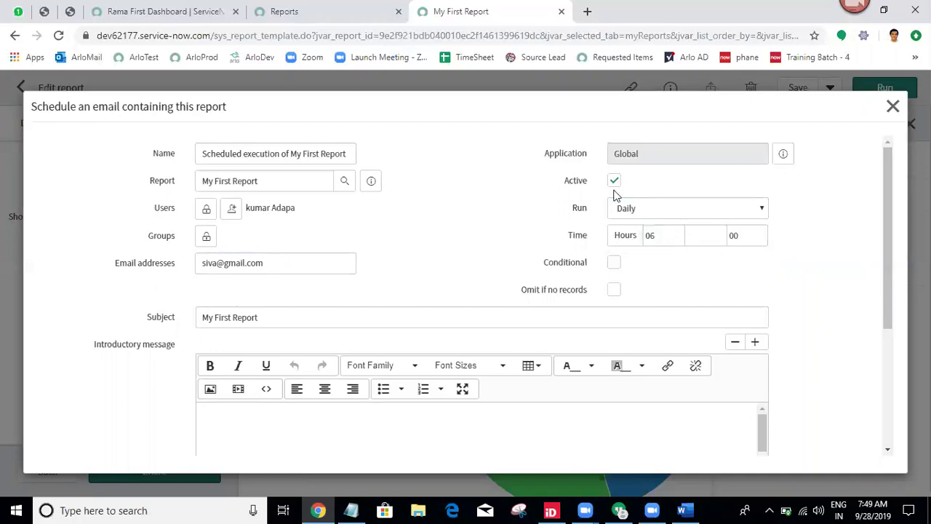
drag(888, 286, 872, 432)
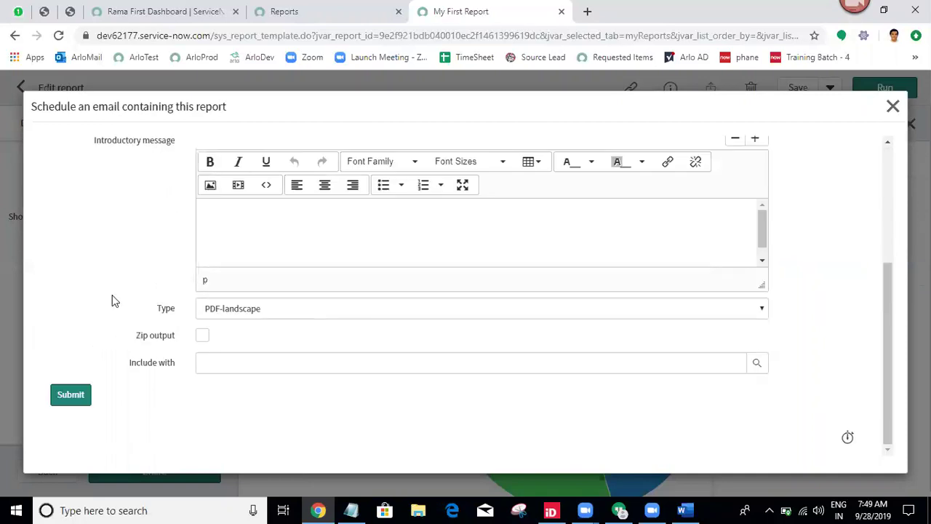
click(70, 410)
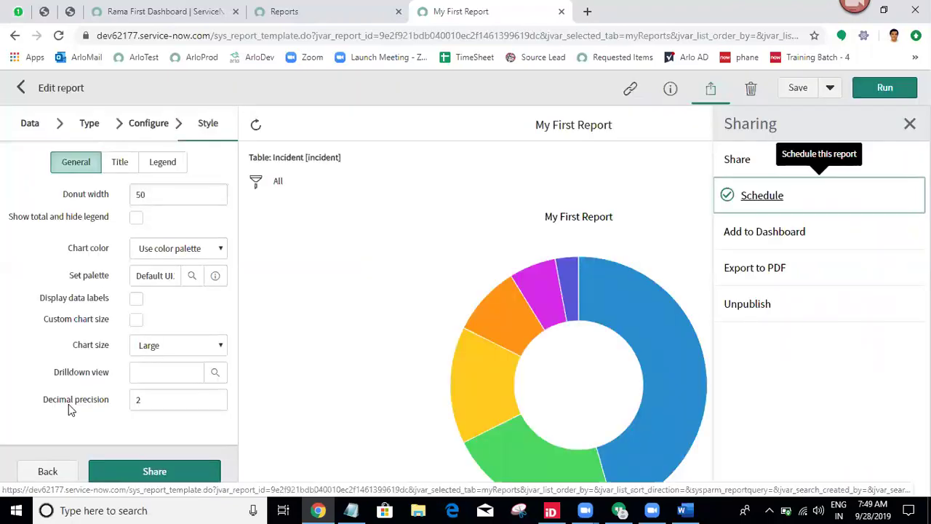
Filter the navigator for 'scheduled re' and open the Scheduled Reports list.
click(163, 10)
click(69, 124)
click(69, 123)
text(scheduled report)
key(ctrl+a)
text(sc)
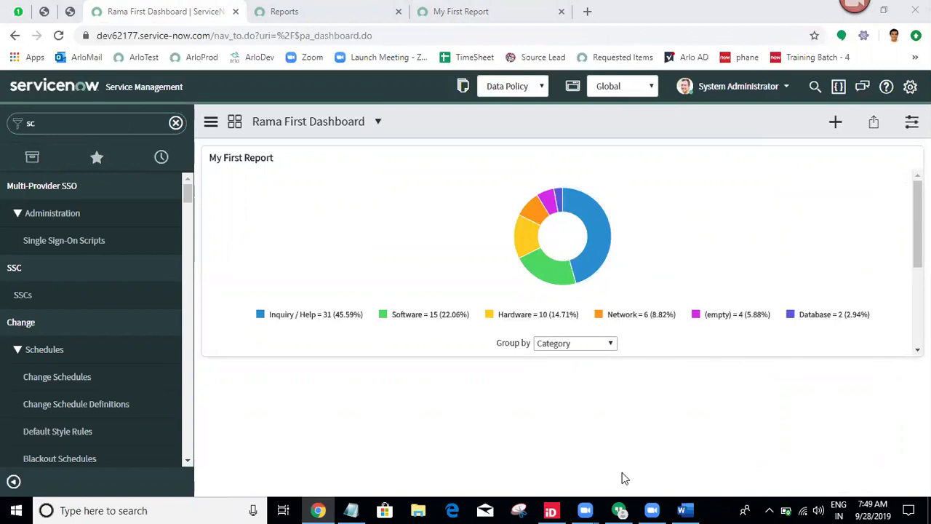
mouse_move(613, 224)
click(148, 118)
text(h)
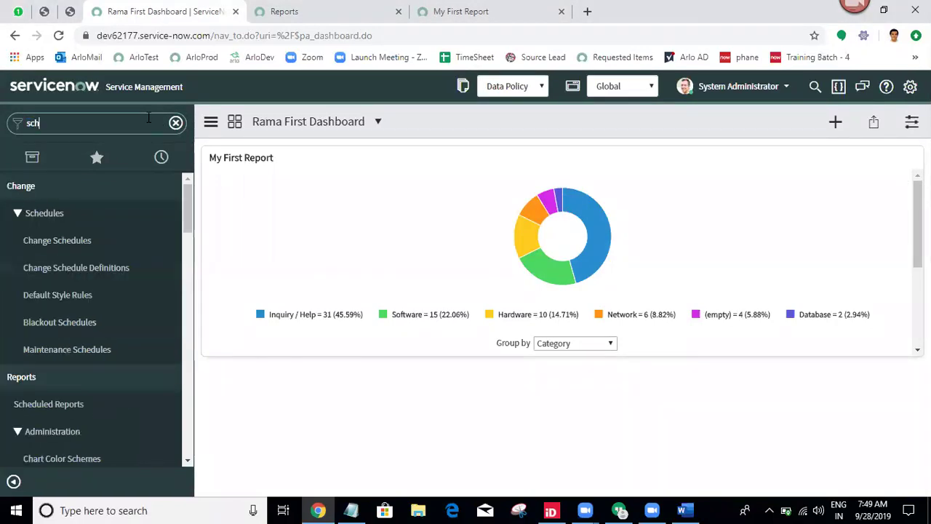
text(eduled rep)
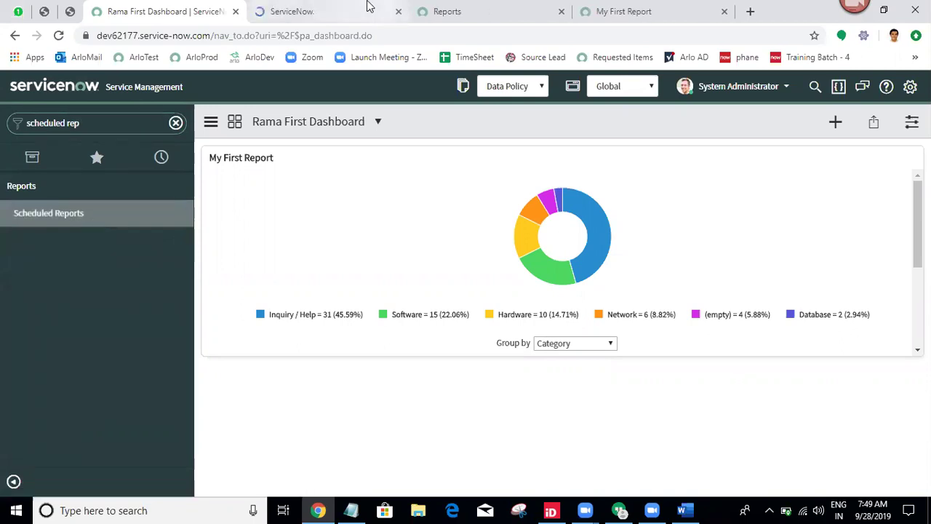
click(366, 8)
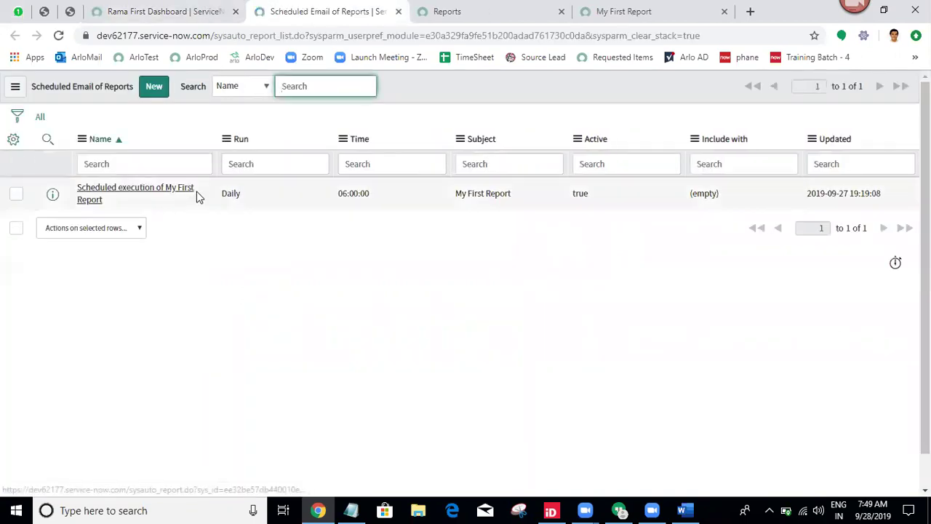
Copy the table name sysauto_report from the page address into the Notepad cheat sheet.
drag(197, 199, 77, 186)
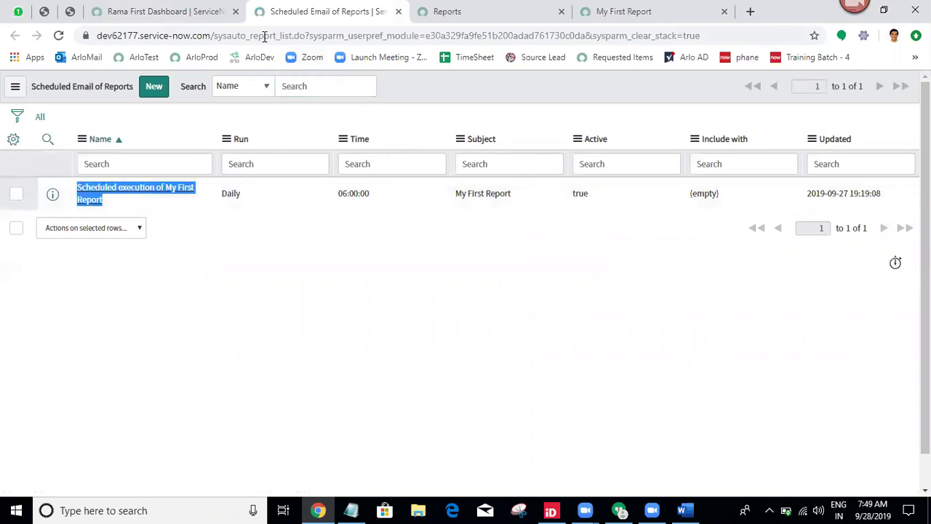
drag(213, 35, 278, 40)
key(ctrl+c)
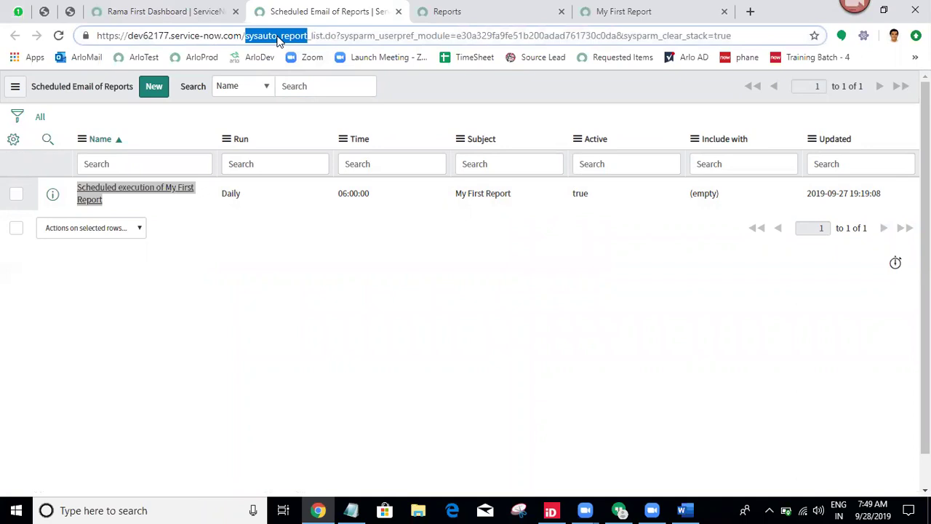
click(350, 510)
click(7, 434)
Add a 'Scheduled Reports' heading with dashes and the note 'Scheduled Reports=sysauto_report'.
text(Scheduled Reports:)
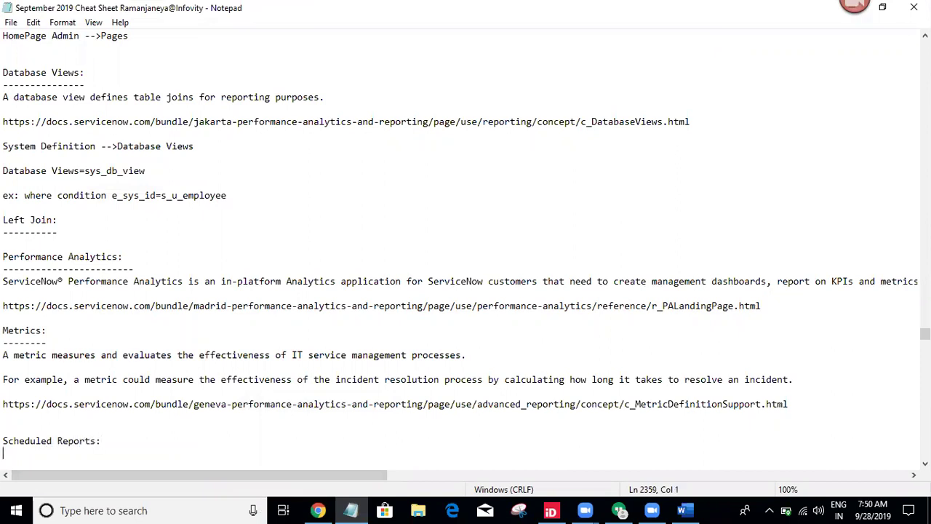
text(------------------)
key(Return)
key(Return)
text(Scheduled Reports=sysauto_report)
key(ctrl+v)
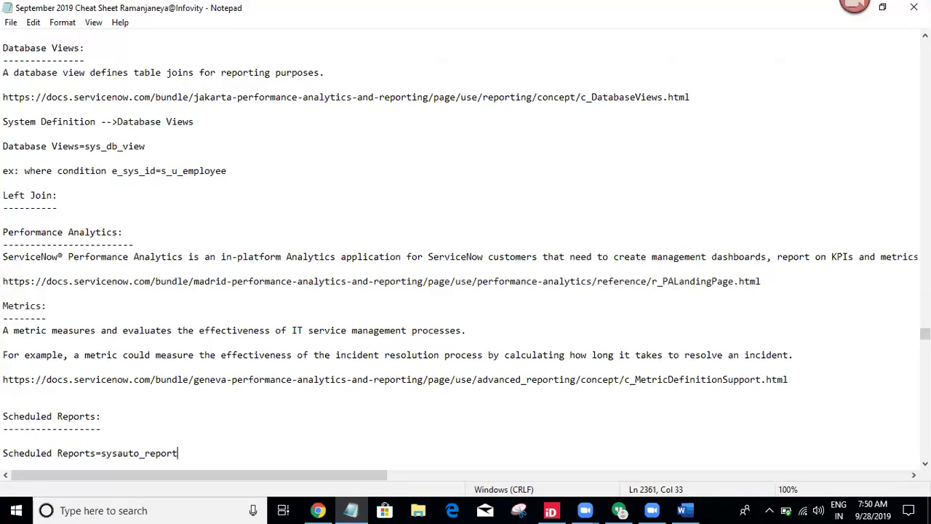
key(Return)
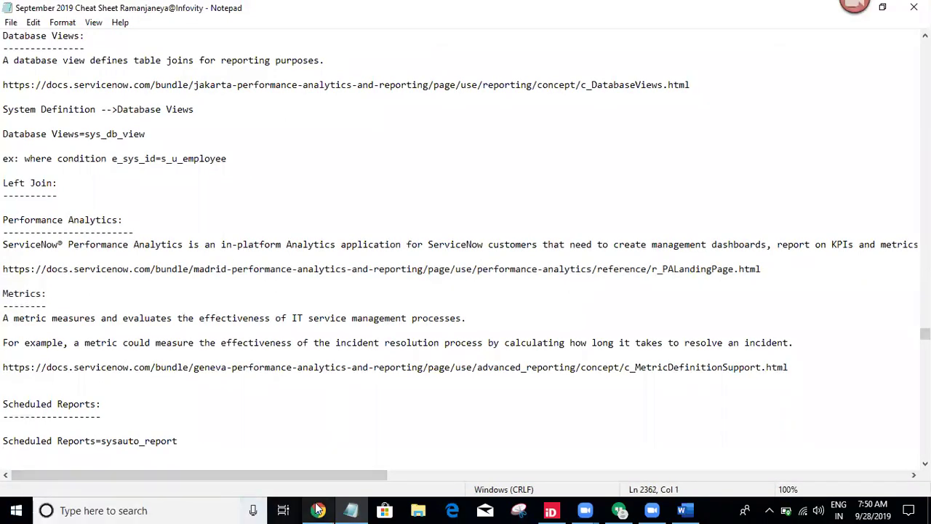
Insert the line 'Reports --> Scheduled Reports' above the table note.
click(318, 510)
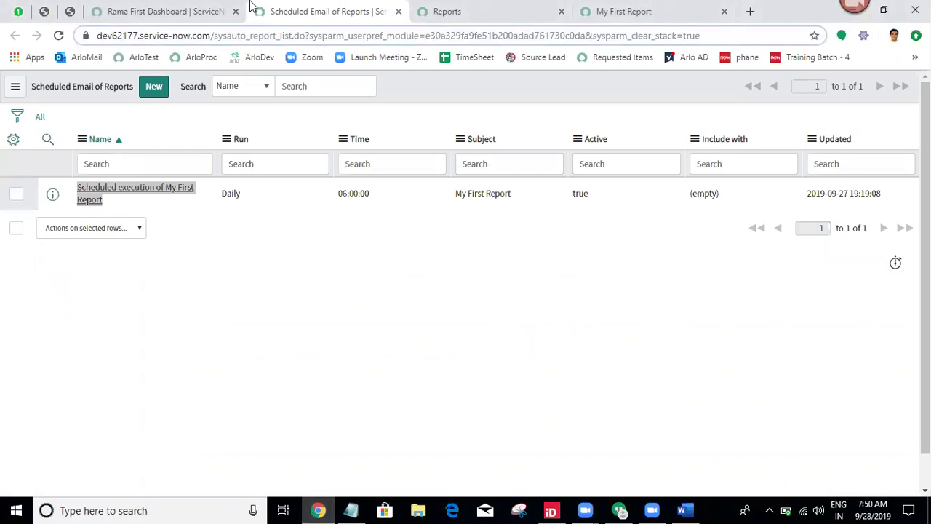
click(198, 8)
click(294, 7)
click(351, 510)
click(24, 428)
key(Return)
text(Reports)
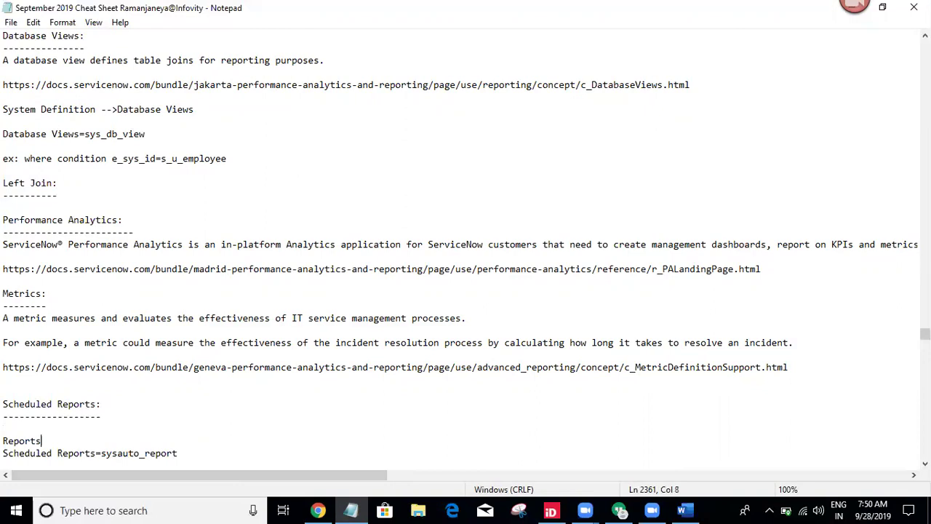
text( --> Scheduled Reports)
key(Return)
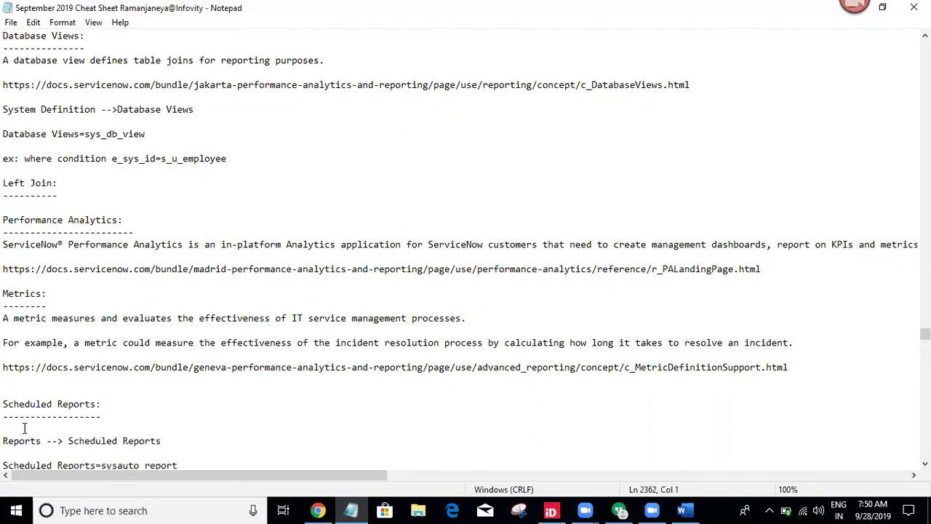
In a new Chrome tab, type the search 'scheduled reports in servicenow' without submitting.
click(318, 510)
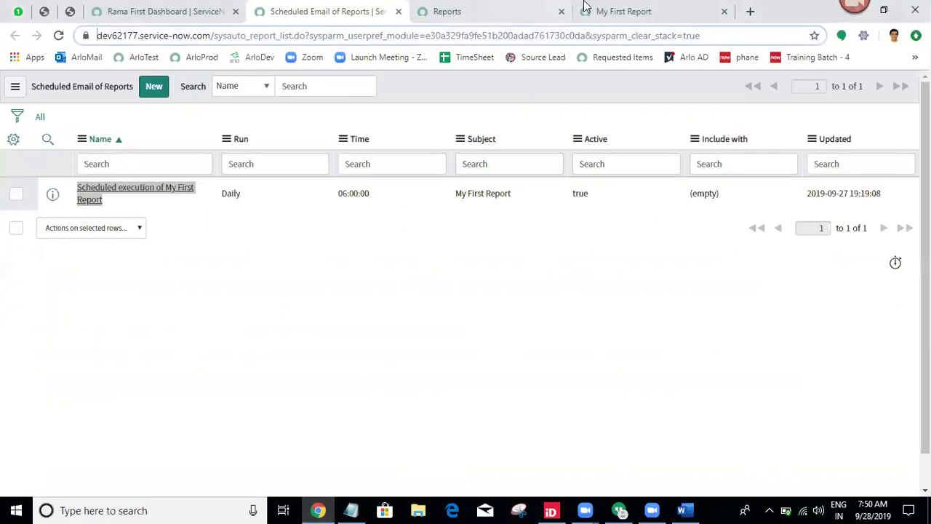
click(749, 11)
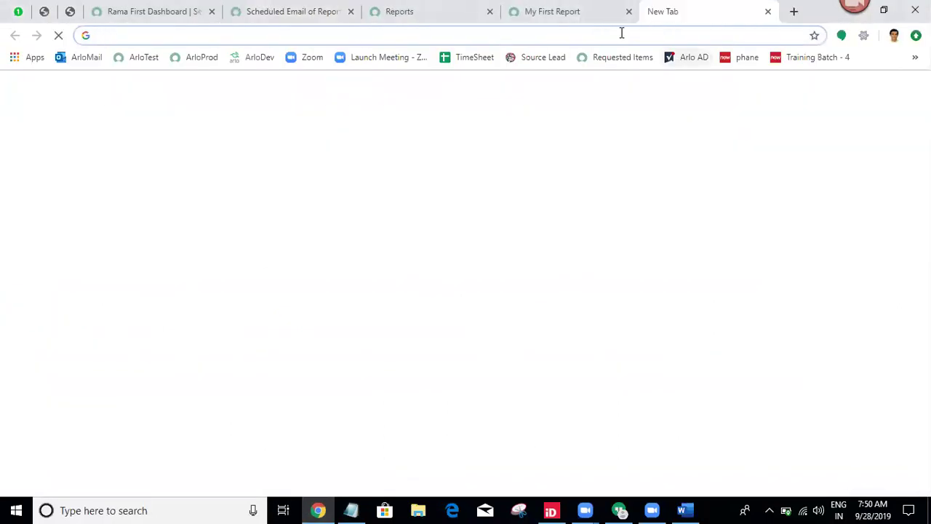
text(schedu)
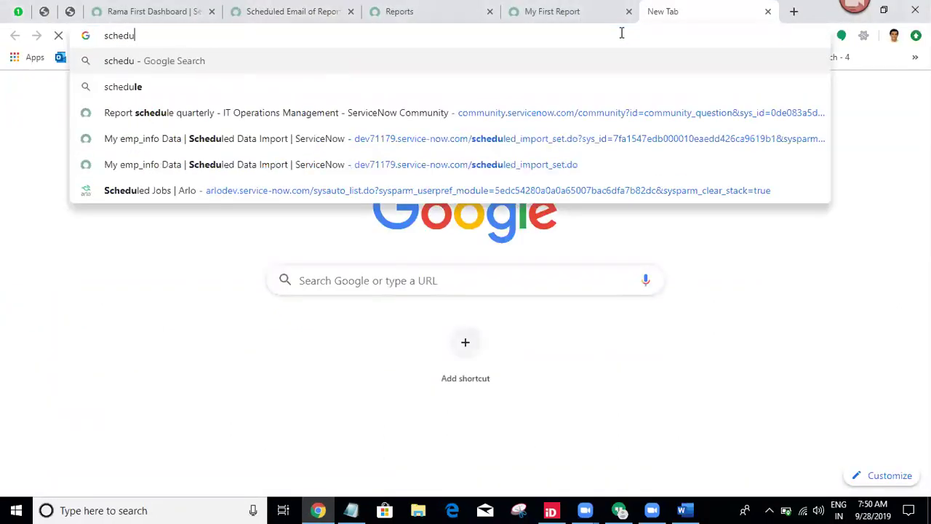
text(led reports)
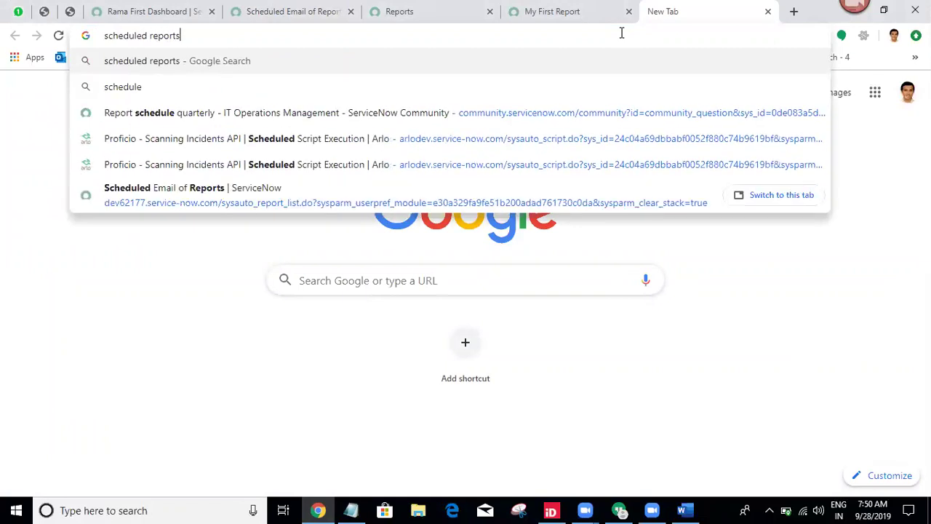
text( in serviceno)
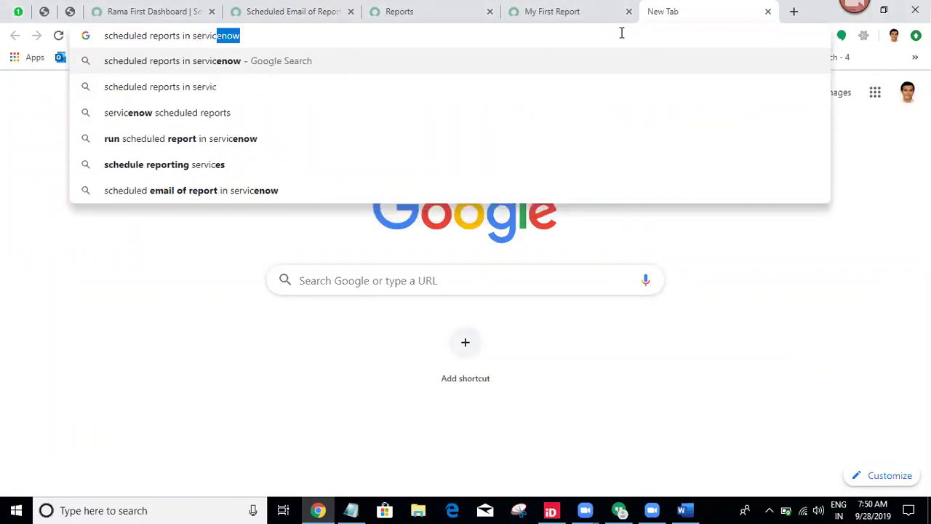